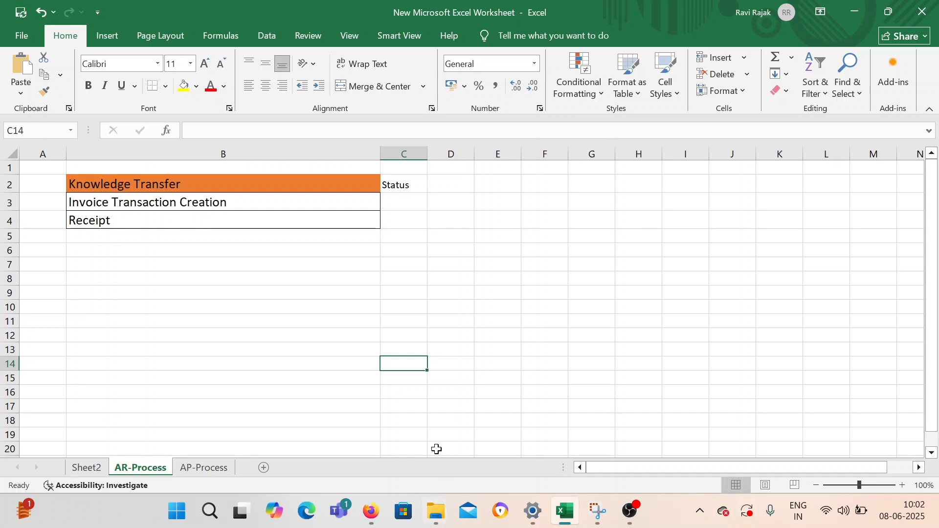
{"action": "double_click", "coordinate": [177, 203]}
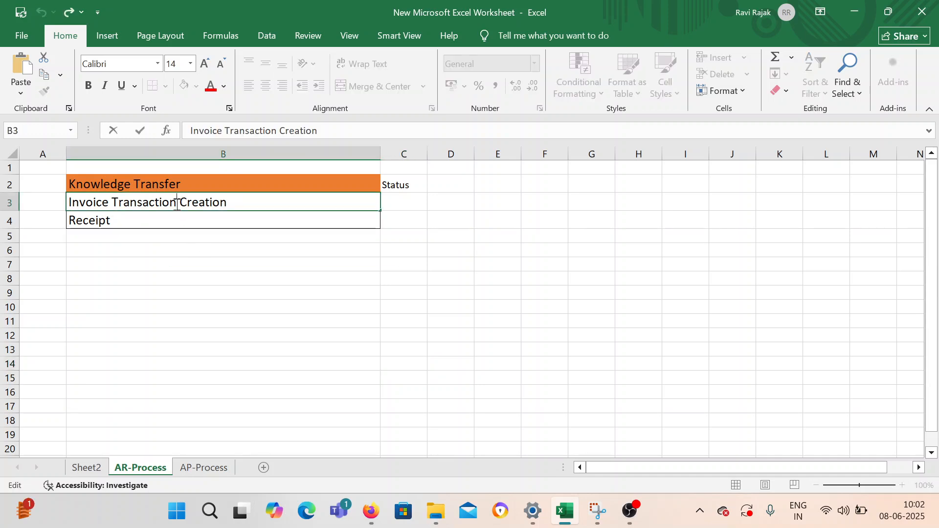
{"action": "left_click", "coordinate": [136, 222]}
{"action": "double_click", "coordinate": [139, 223]}
{"action": "left_click_drag", "start_coordinate": [138, 222], "coordinate": [65, 222]}
{"action": "left_click", "coordinate": [119, 261]}
{"action": "left_click", "coordinate": [132, 224]}
- Narrow column B to just past its text and set the Status column's width to 8.55
{"action": "left_click_drag", "start_coordinate": [381, 154], "coordinate": [315, 155]}
{"action": "left_click", "coordinate": [230, 204]}
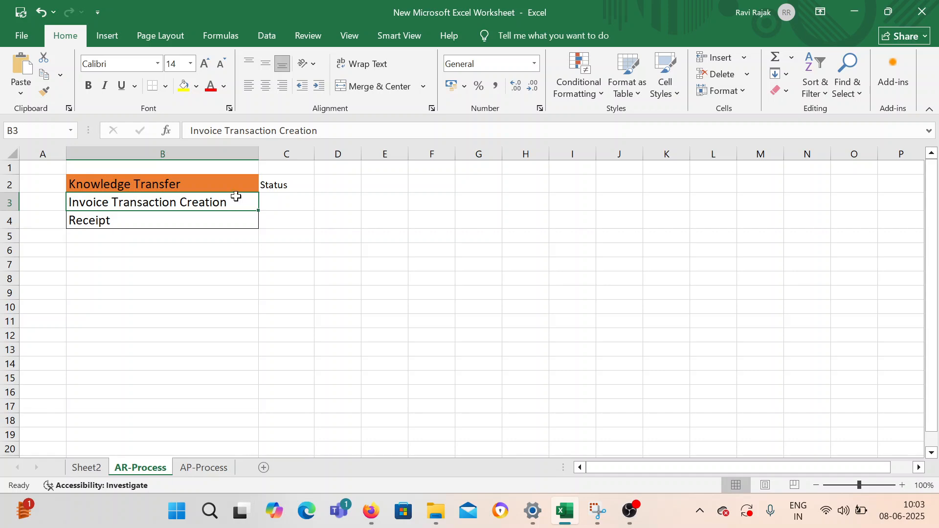
{"action": "left_click_drag", "start_coordinate": [314, 155], "coordinate": [307, 154]}
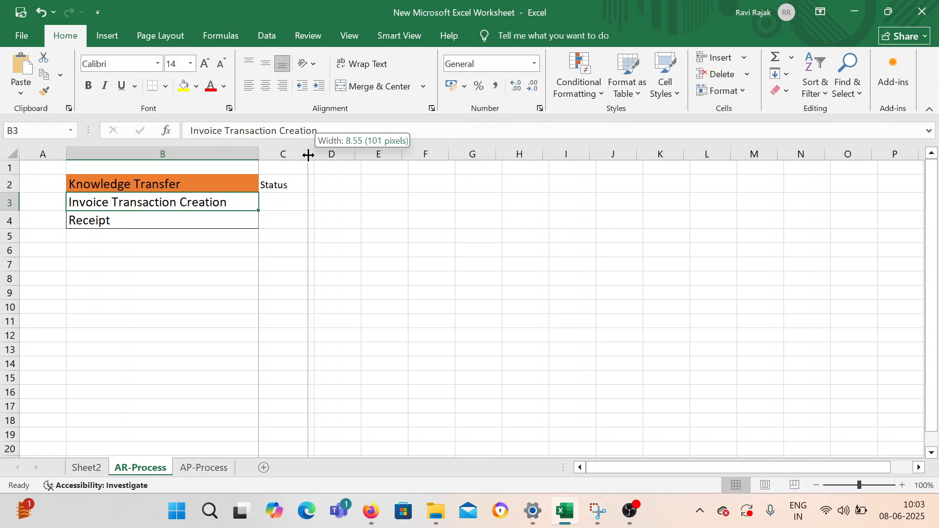
- Copy the formatting of the Invoice Transaction Creation cell onto the Status cell C2
{"action": "left_click", "coordinate": [38, 97]}
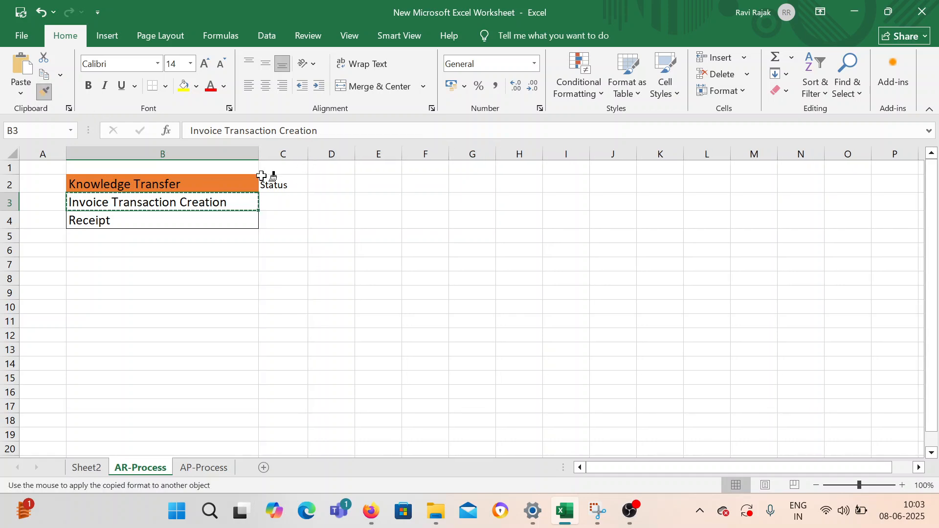
{"action": "left_click", "coordinate": [270, 186]}
{"action": "left_click", "coordinate": [212, 206]}
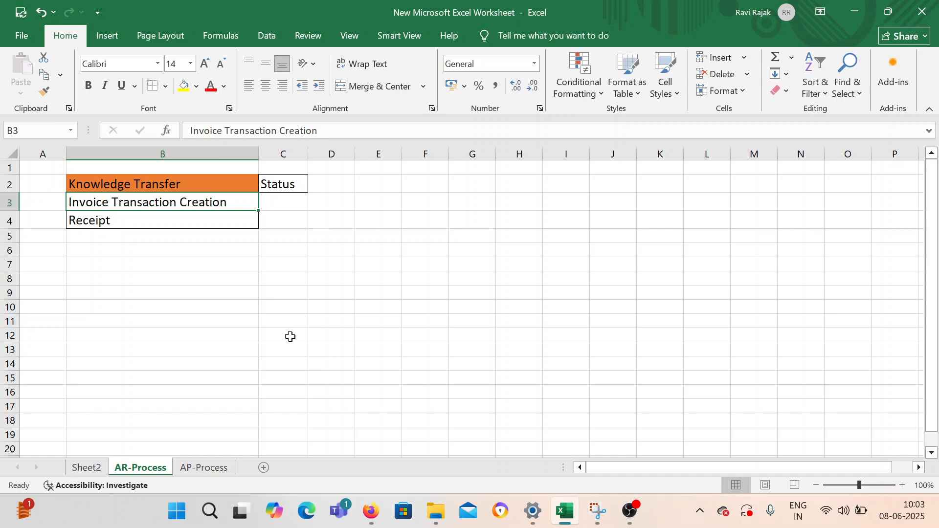
- Switch to the Oracle Fusion Cloud home page in Firefox
{"action": "left_click", "coordinate": [371, 511]}
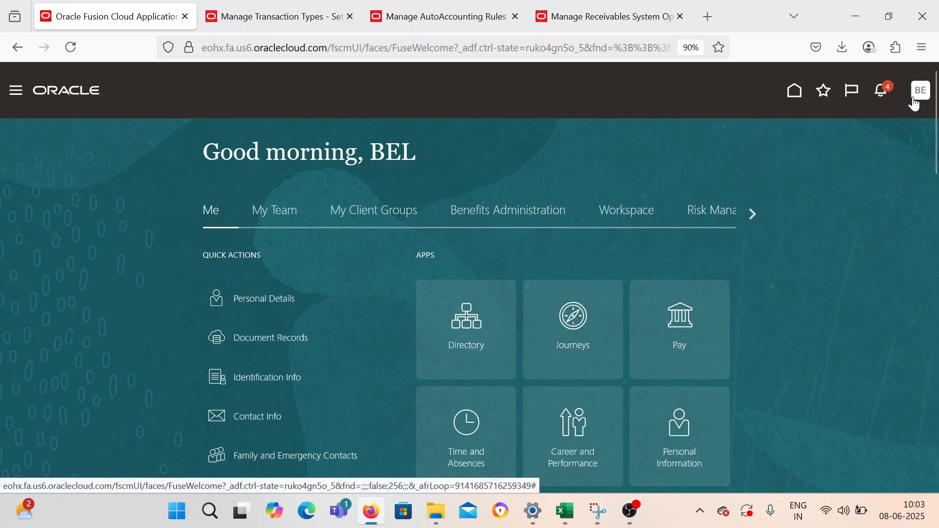
{"action": "scroll", "coordinate": [880, 137], "scroll_direction": "down", "scroll_amount": 2}
{"action": "scroll", "coordinate": [783, 146], "scroll_direction": "up", "scroll_amount": 2}
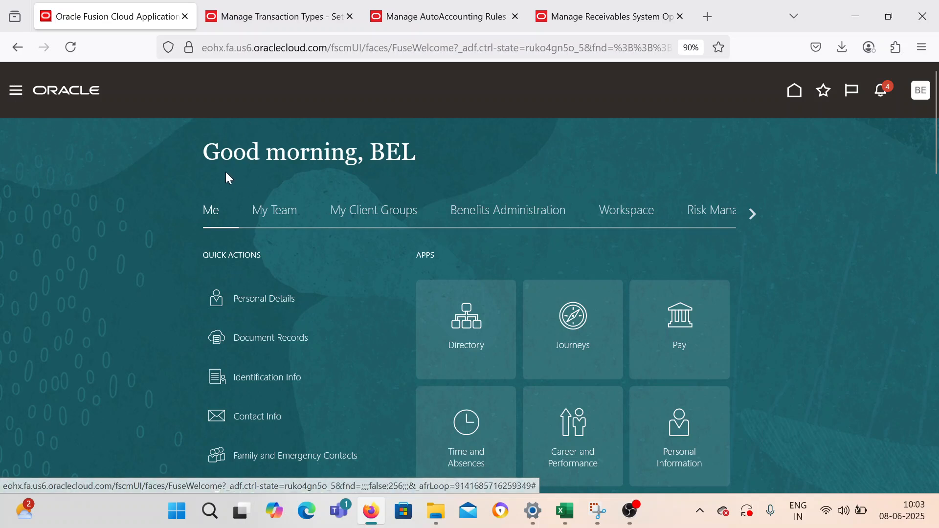
- Go to the Billing work area under Receivables and start creating a new transaction
{"action": "left_click", "coordinate": [17, 96]}
{"action": "scroll", "coordinate": [98, 211], "scroll_direction": "down", "scroll_amount": 6}
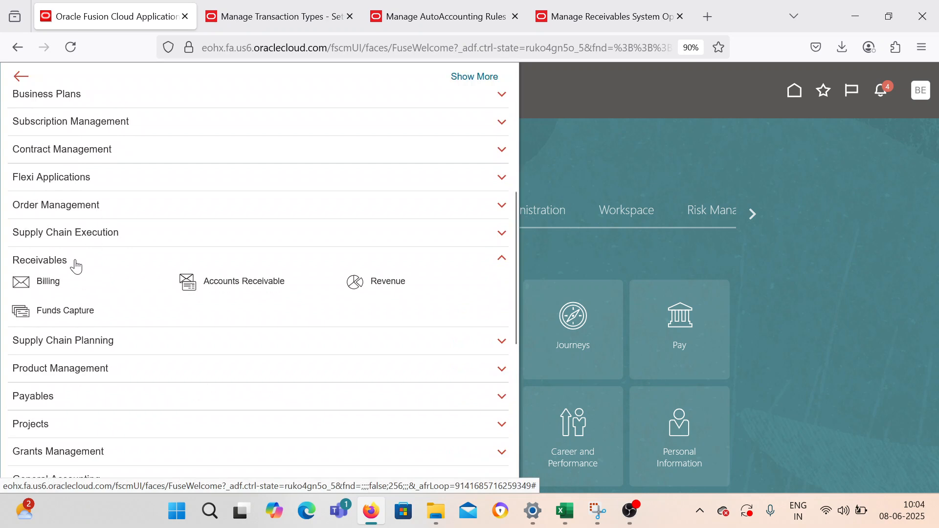
{"action": "left_click", "coordinate": [74, 262]}
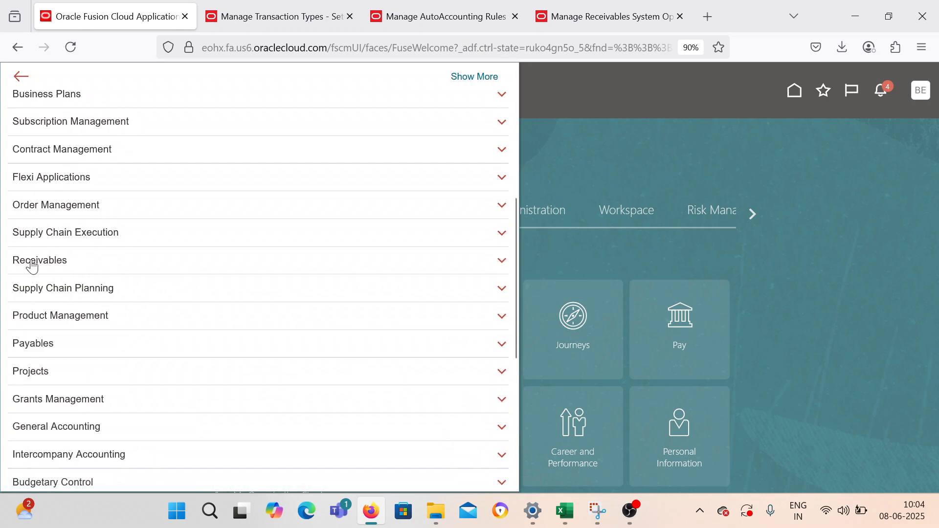
{"action": "left_click", "coordinate": [71, 263]}
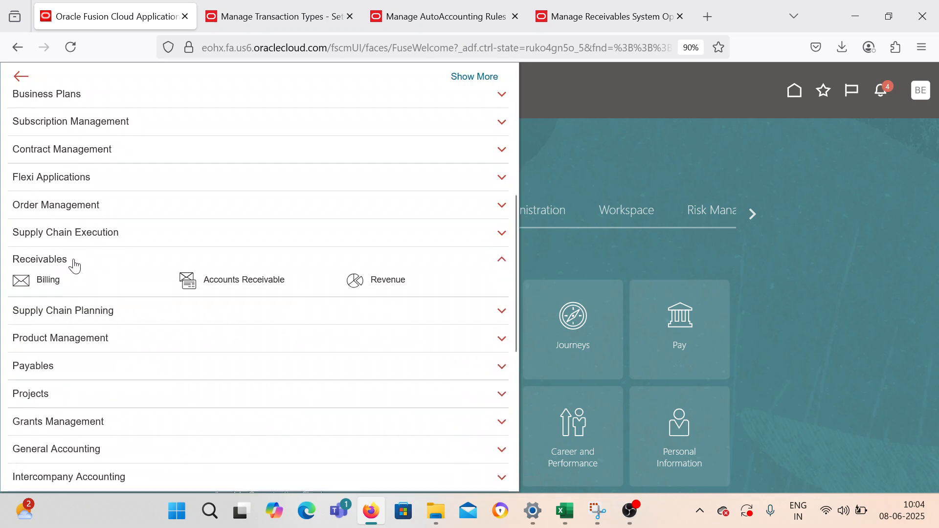
{"action": "left_click", "coordinate": [21, 283]}
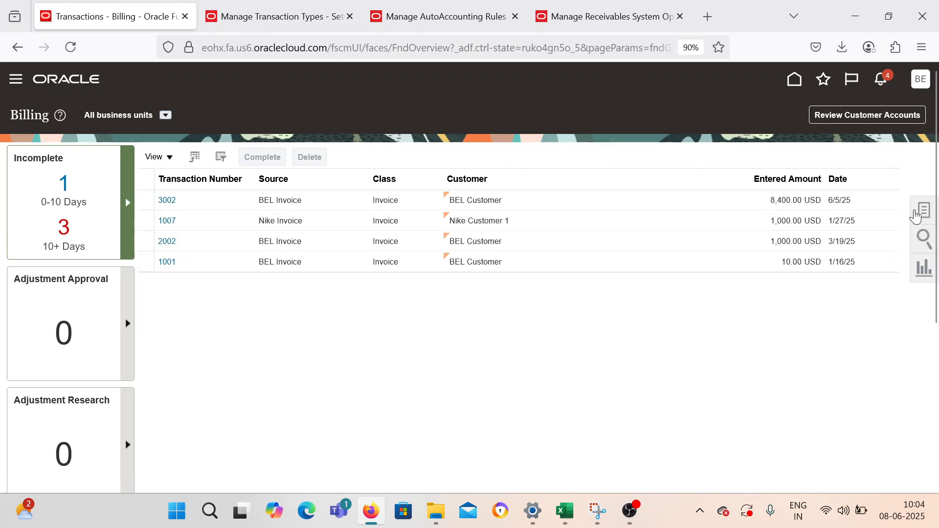
{"action": "left_click", "coordinate": [923, 212]}
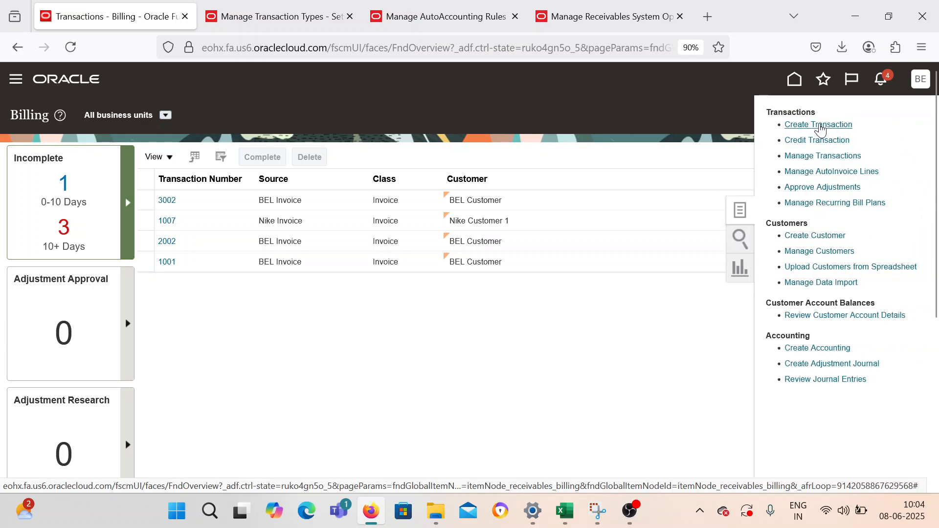
{"action": "left_click", "coordinate": [807, 126]}
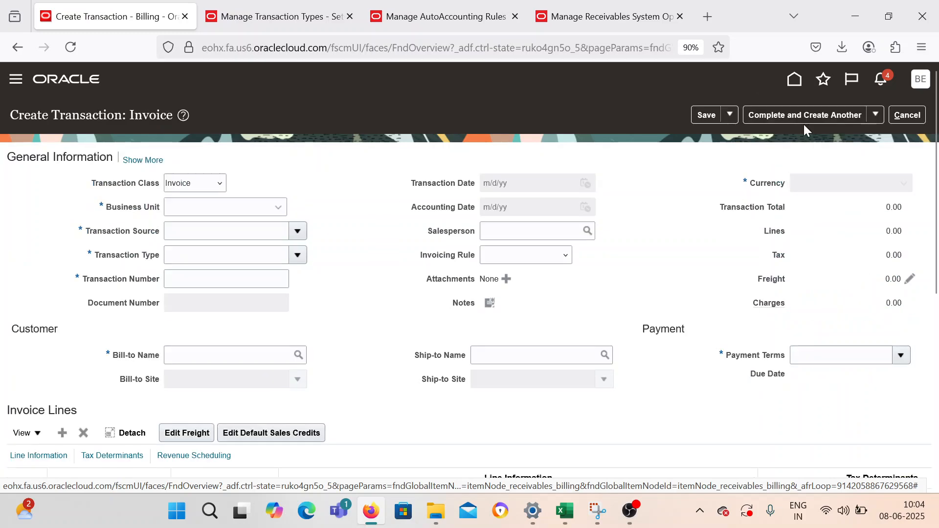
- Review the invoice form's General Information section, including the Business Unit, Transaction Source and Transaction Type fields
{"action": "scroll", "coordinate": [146, 203], "scroll_direction": "down", "scroll_amount": 6}
{"action": "scroll", "coordinate": [142, 212], "scroll_direction": "up", "scroll_amount": 6}
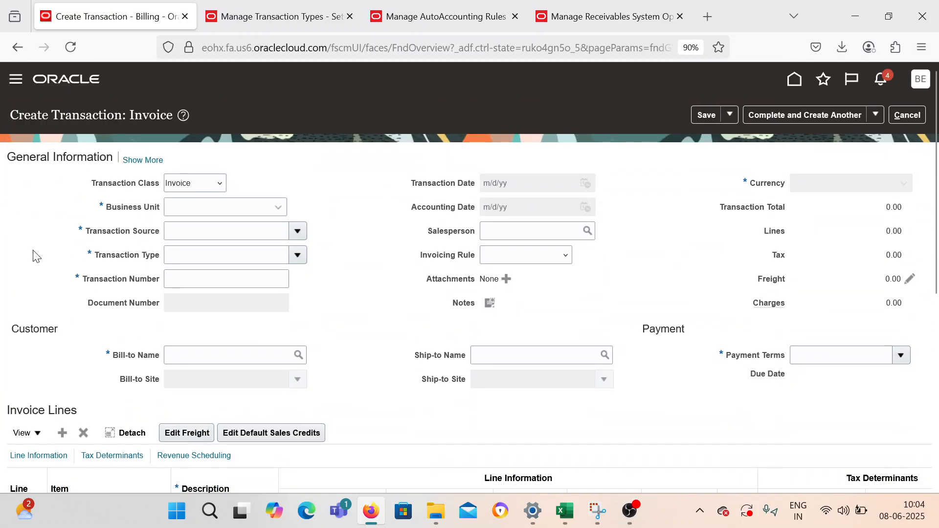
{"action": "scroll", "coordinate": [366, 263], "scroll_direction": "down", "scroll_amount": 3}
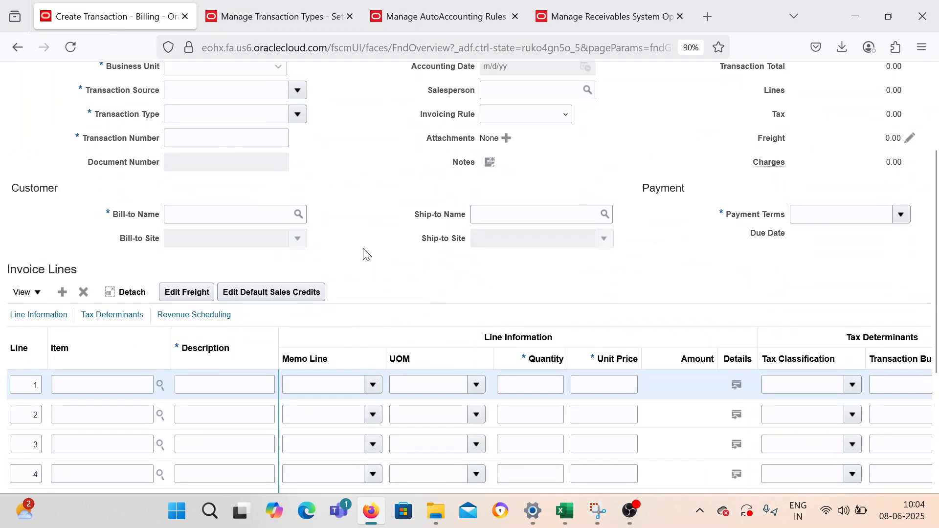
{"action": "scroll", "coordinate": [366, 255], "scroll_direction": "up", "scroll_amount": 3}
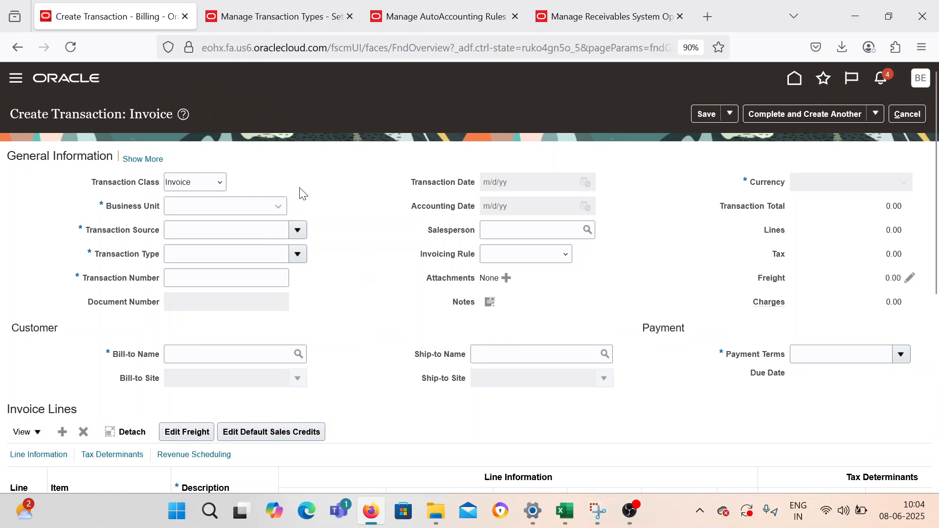
{"action": "scroll", "coordinate": [303, 194], "scroll_direction": "down", "scroll_amount": 2}
{"action": "left_click_drag", "start_coordinate": [8, 87], "coordinate": [115, 95]}
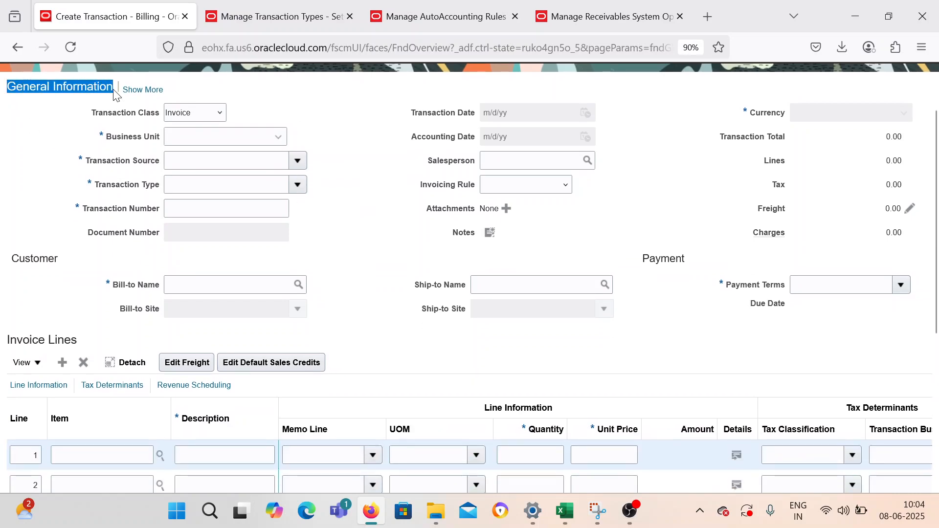
{"action": "left_click_drag", "start_coordinate": [105, 135], "coordinate": [166, 139]}
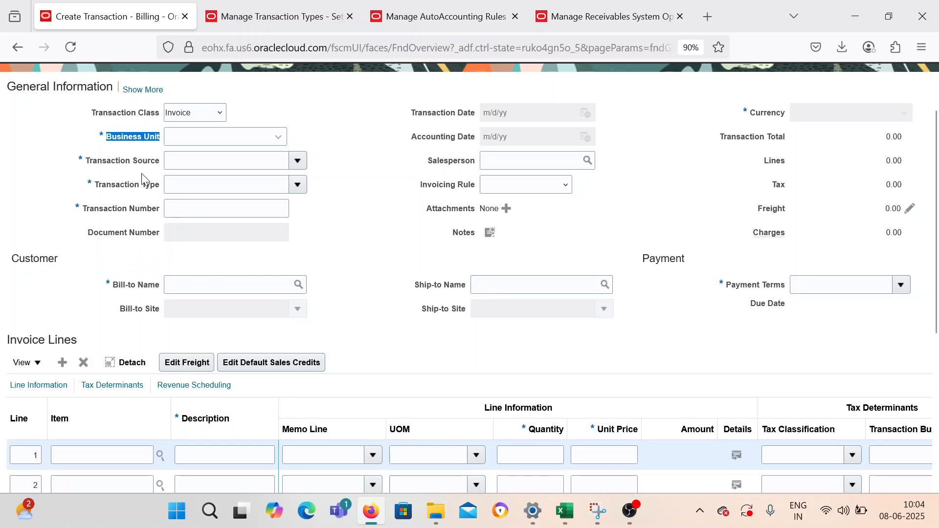
{"action": "double_click", "coordinate": [100, 189]}
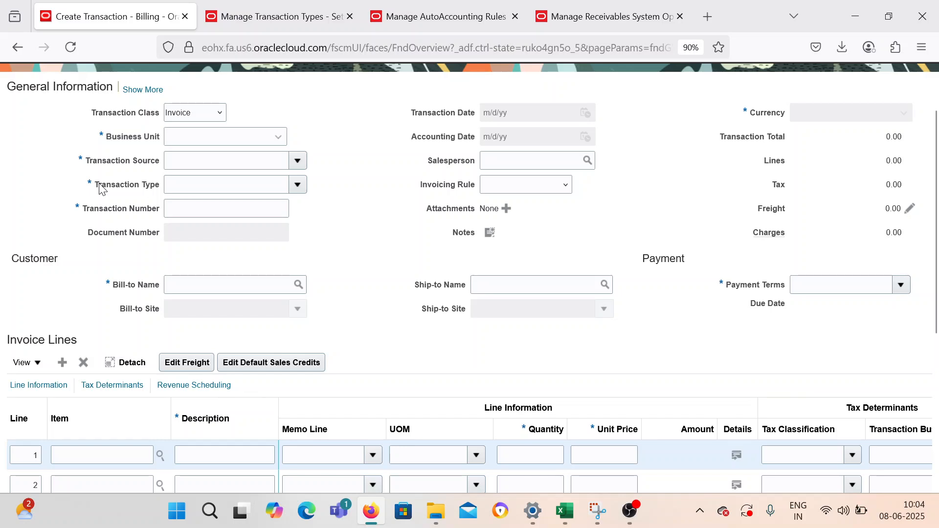
{"action": "left_click", "coordinate": [152, 192]}
{"action": "triple_click", "coordinate": [151, 166]}
{"action": "left_click", "coordinate": [124, 169]}
{"action": "double_click", "coordinate": [126, 168]}
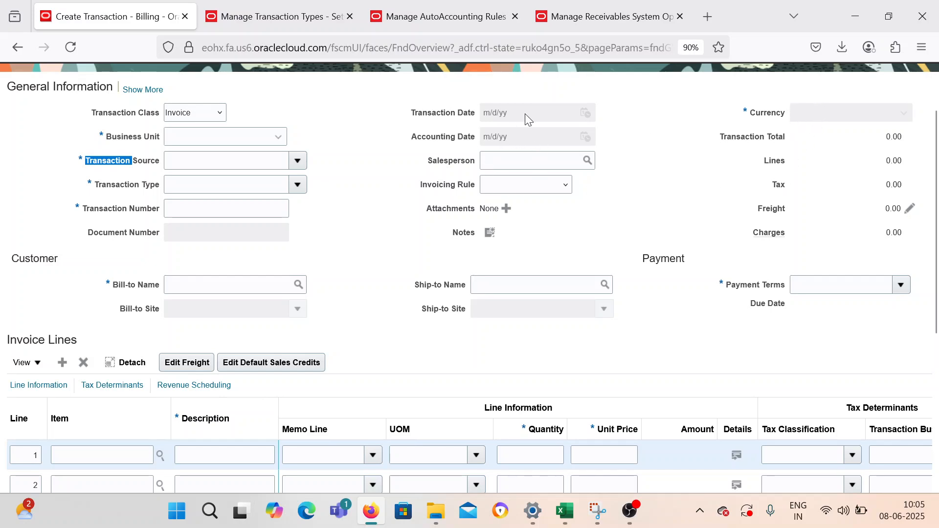
- Review the Customer and Invoice Lines sections, including the Bill-to Name and the Item and Description fields of line 1
{"action": "scroll", "coordinate": [375, 212], "scroll_direction": "down", "scroll_amount": 2}
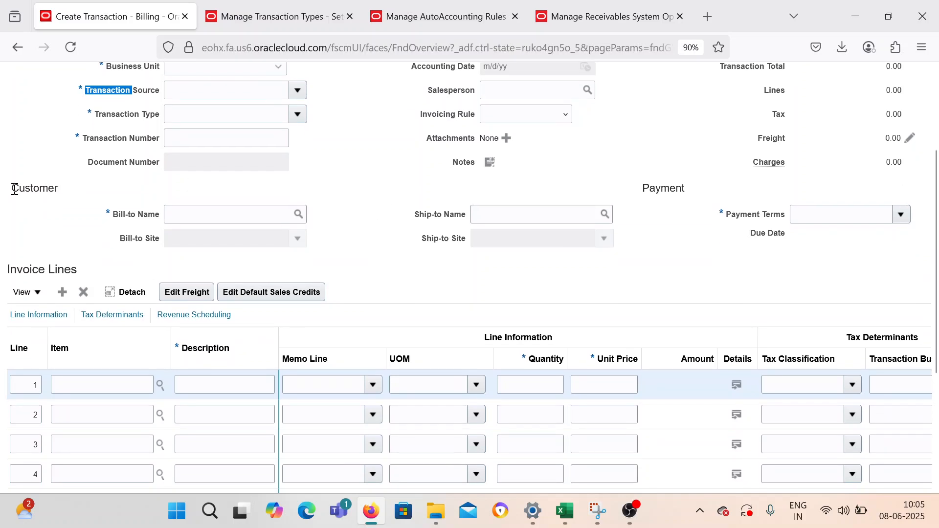
{"action": "left_click_drag", "start_coordinate": [15, 190], "coordinate": [59, 190]}
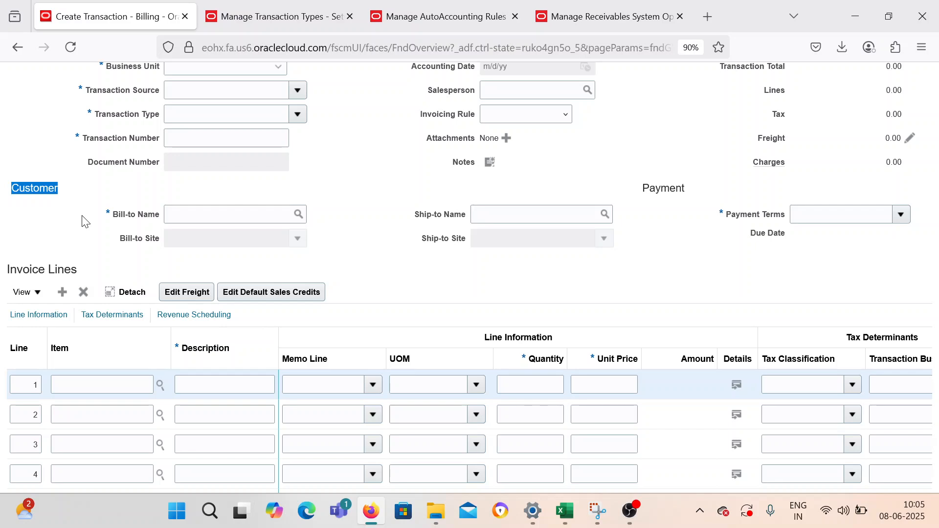
{"action": "left_click", "coordinate": [203, 215]}
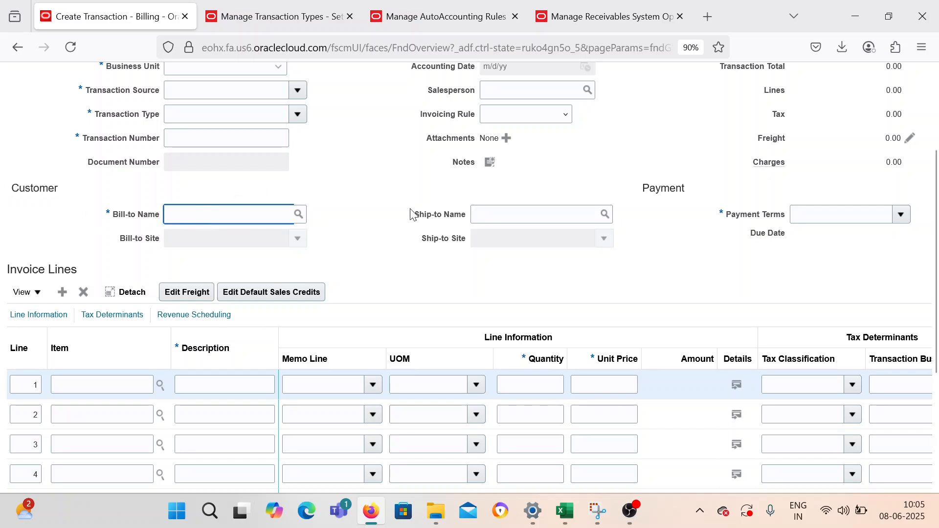
{"action": "scroll", "coordinate": [355, 237], "scroll_direction": "down", "scroll_amount": 4}
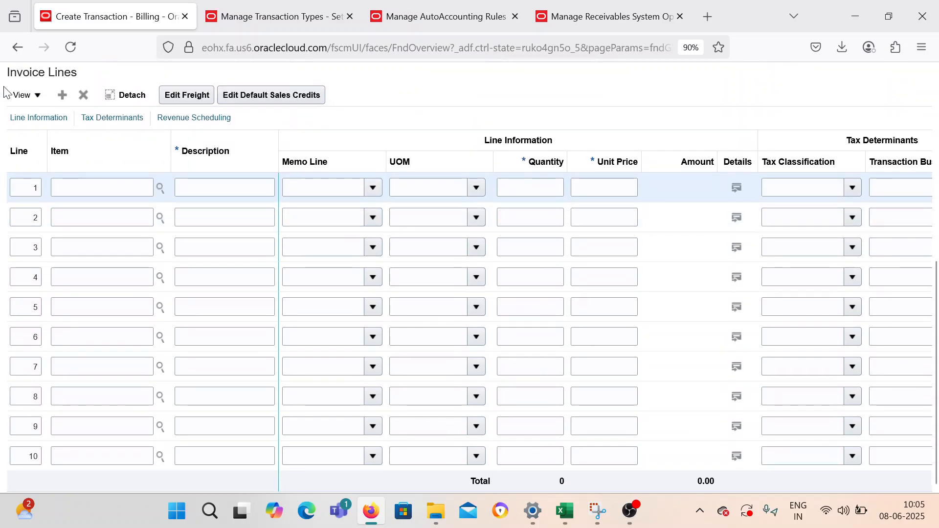
{"action": "left_click_drag", "start_coordinate": [7, 72], "coordinate": [110, 112]}
{"action": "scroll", "coordinate": [134, 272], "scroll_direction": "up", "scroll_amount": 3}
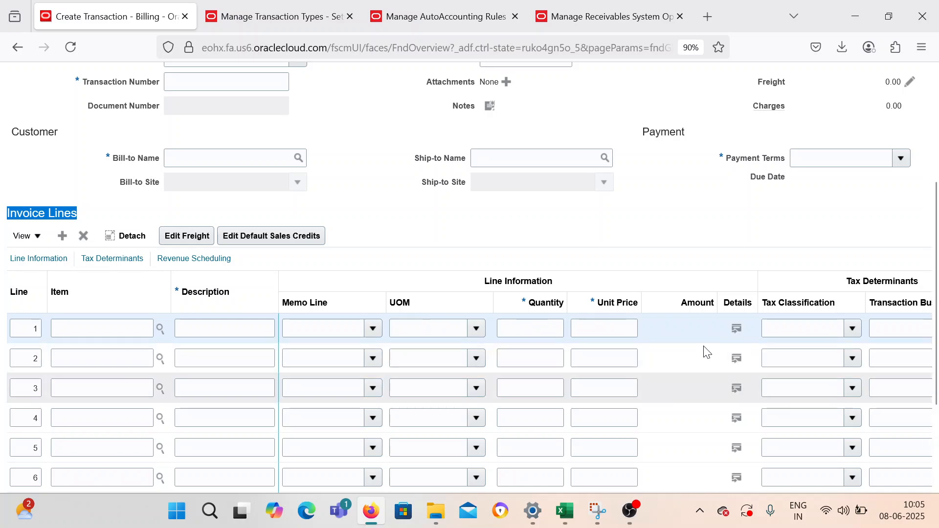
{"action": "scroll", "coordinate": [667, 357], "scroll_direction": "down", "scroll_amount": 2}
{"action": "scroll", "coordinate": [539, 362], "scroll_direction": "up", "scroll_amount": 3}
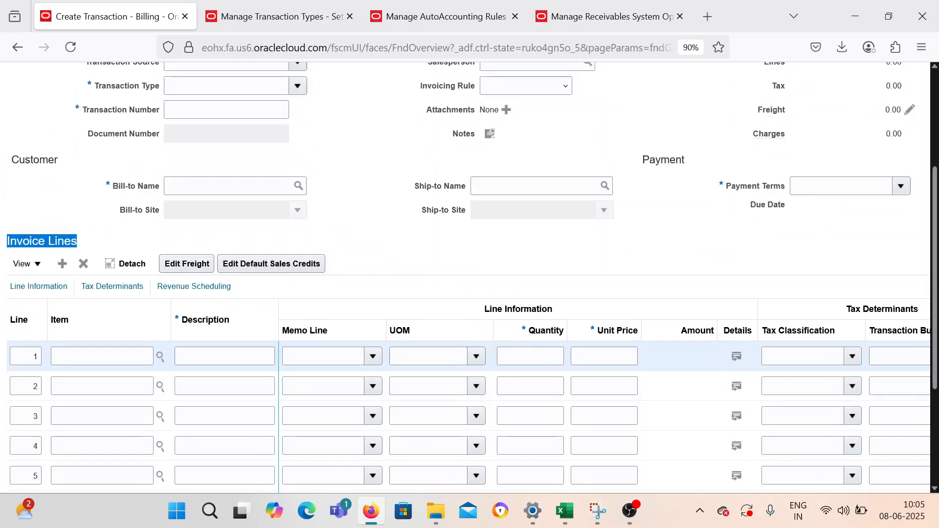
{"action": "scroll", "coordinate": [733, 352], "scroll_direction": "down", "scroll_amount": 1}
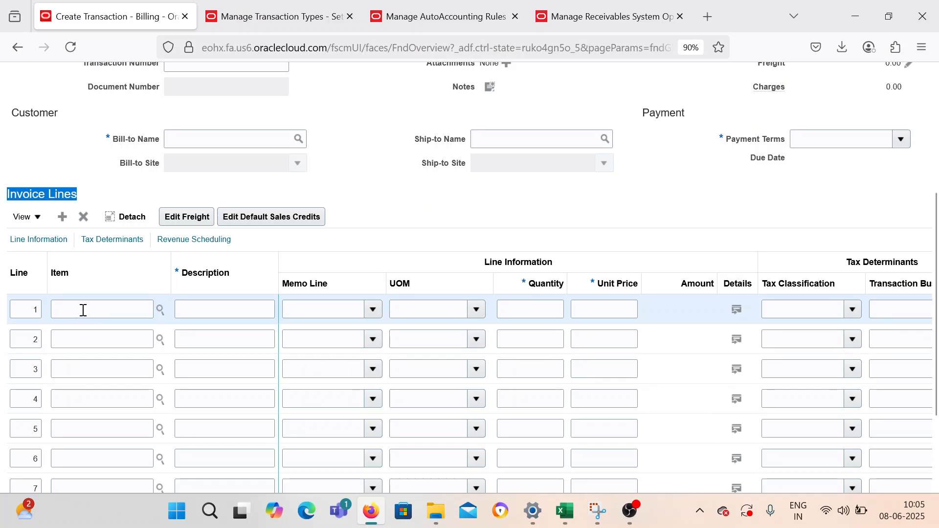
{"action": "left_click", "coordinate": [96, 305]}
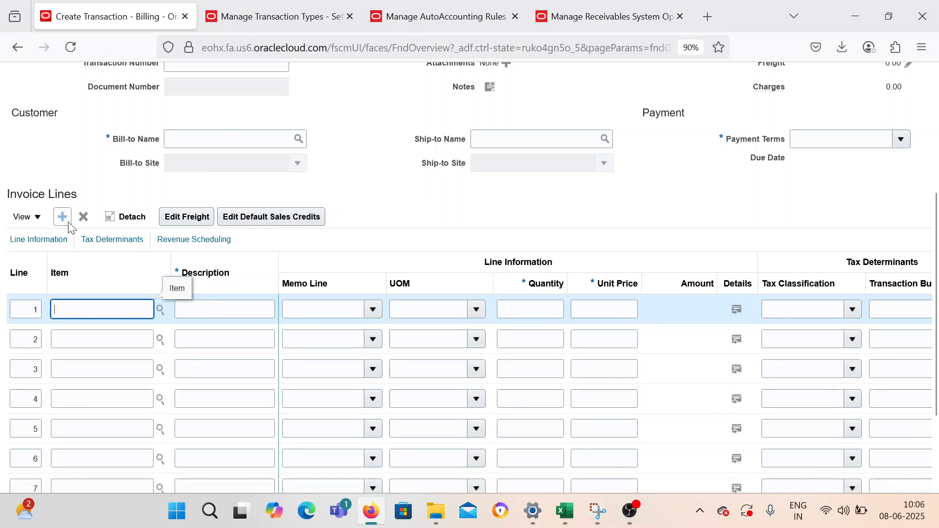
{"action": "left_click", "coordinate": [202, 312]}
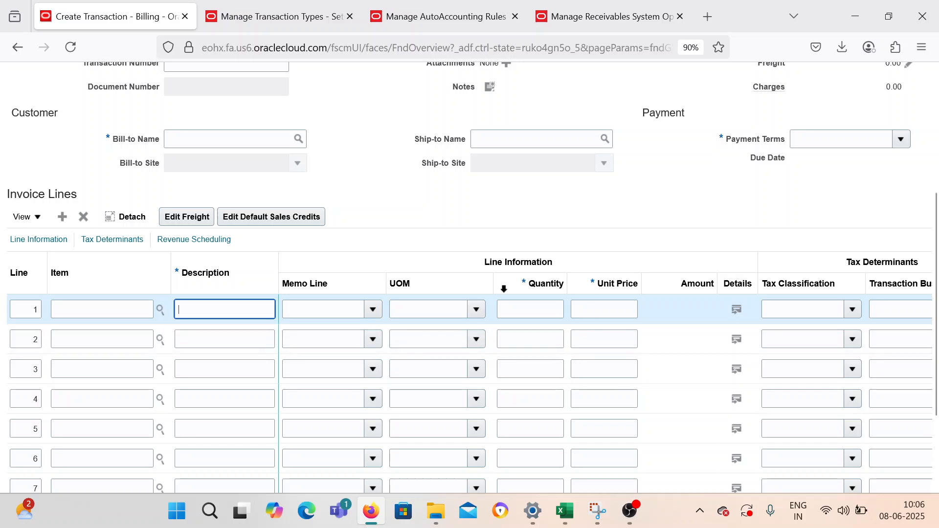
{"action": "scroll", "coordinate": [504, 288], "scroll_direction": "up", "scroll_amount": 5}
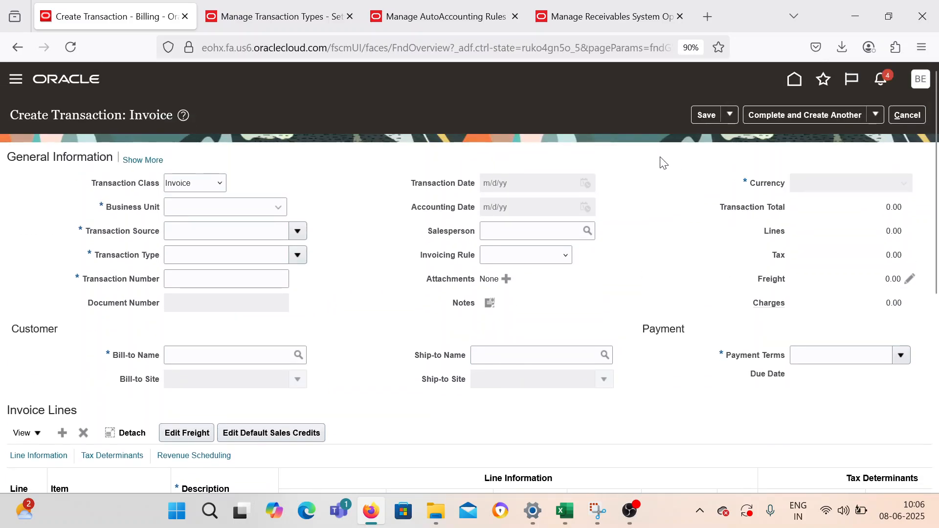
{"action": "scroll", "coordinate": [656, 176], "scroll_direction": "down", "scroll_amount": 2}
{"action": "scroll", "coordinate": [656, 176], "scroll_direction": "down", "scroll_amount": 2}
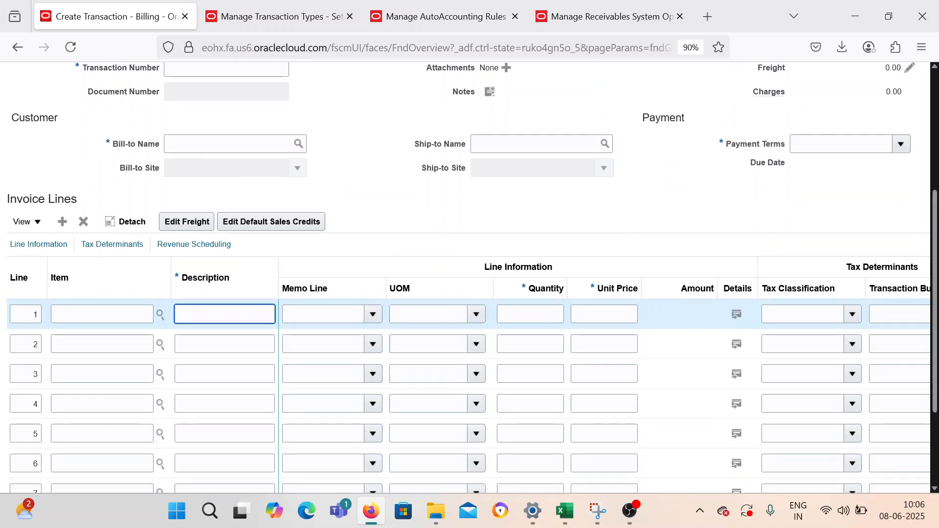
- Try BEL Memo Line as the memo line of invoice line 1, and delete that line
{"action": "left_click", "coordinate": [317, 317]}
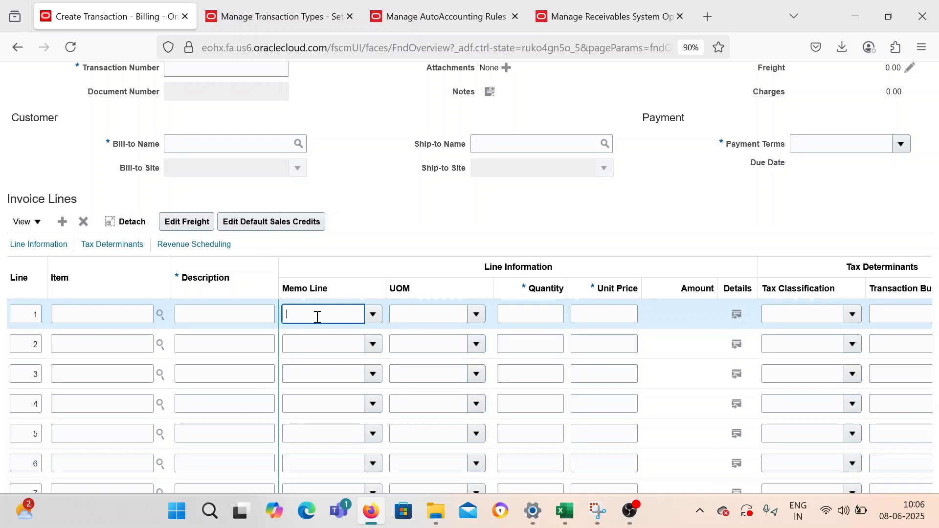
{"action": "left_click", "coordinate": [370, 314]}
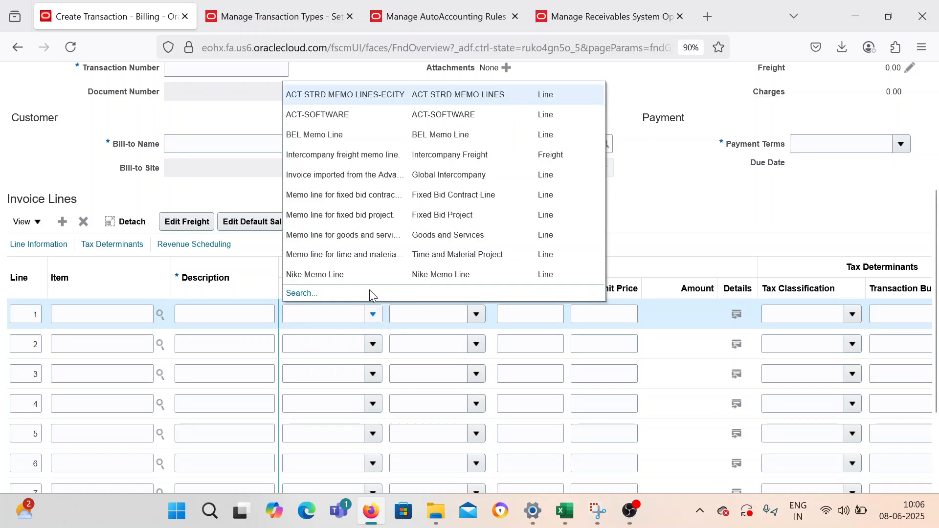
{"action": "left_click", "coordinate": [358, 136]}
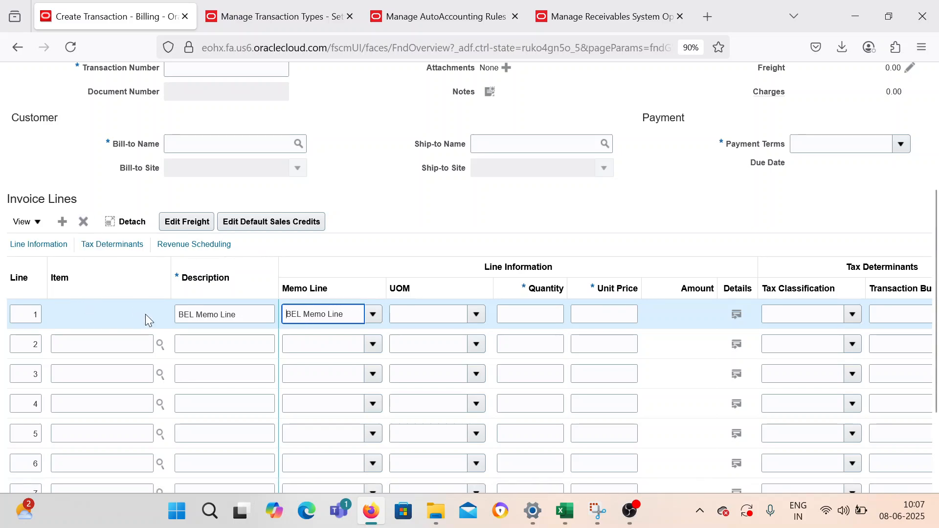
{"action": "left_click", "coordinate": [83, 222]}
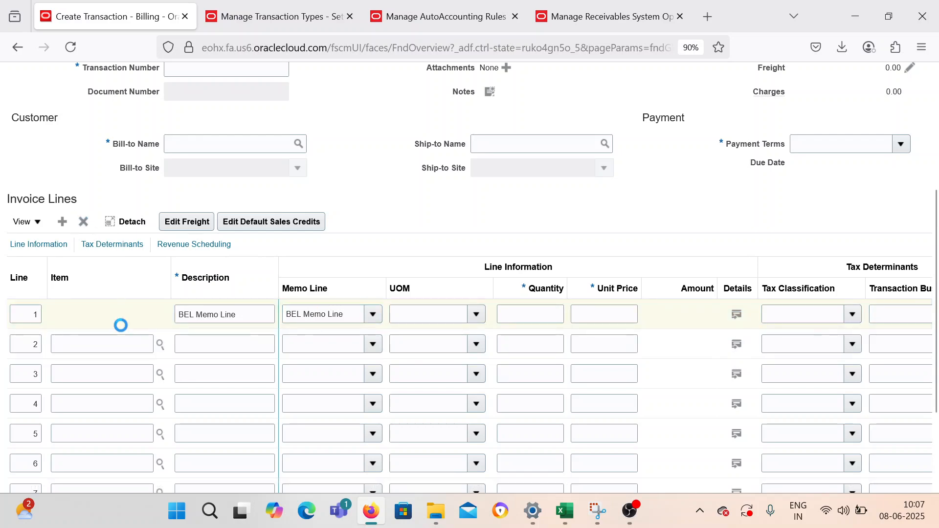
{"action": "left_click", "coordinate": [84, 379]}
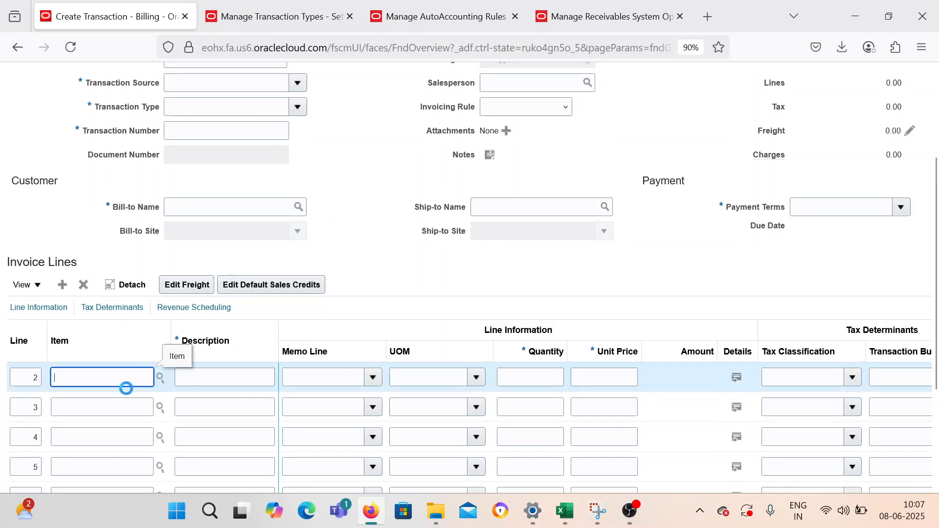
{"action": "left_click", "coordinate": [229, 374]}
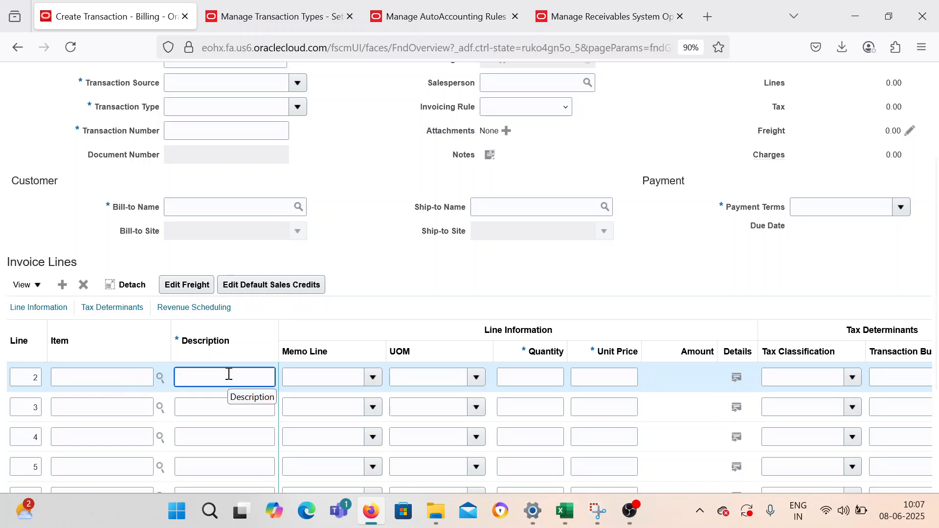
- Set the invoice's Business Unit to BEL US 1 Business Unit and its Transaction Source to BEL Invoice
{"action": "scroll", "coordinate": [250, 235], "scroll_direction": "up", "scroll_amount": 3}
{"action": "left_click", "coordinate": [265, 205]}
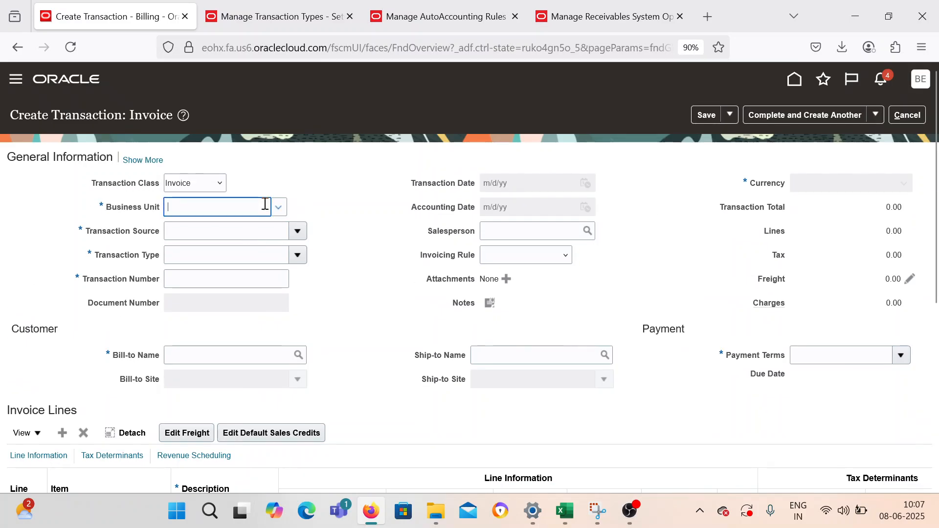
{"action": "left_click", "coordinate": [247, 274]}
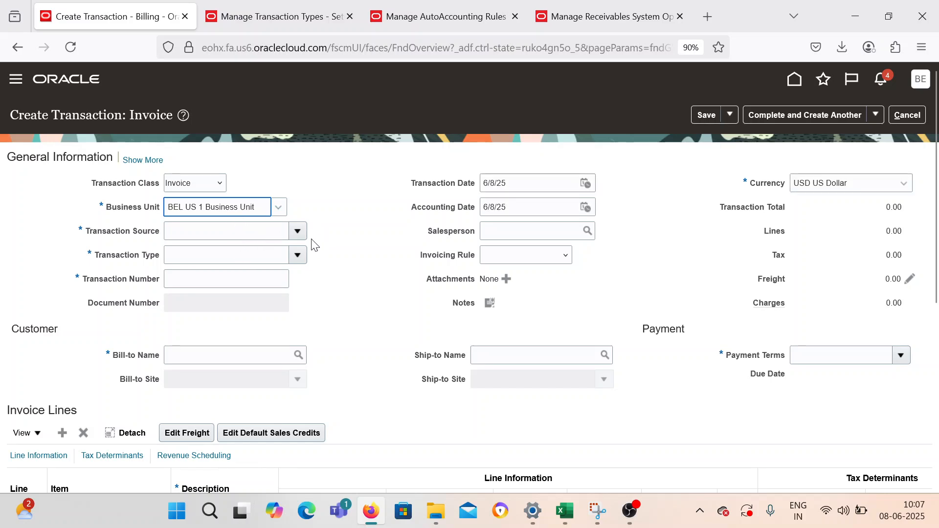
{"action": "left_click", "coordinate": [298, 232]}
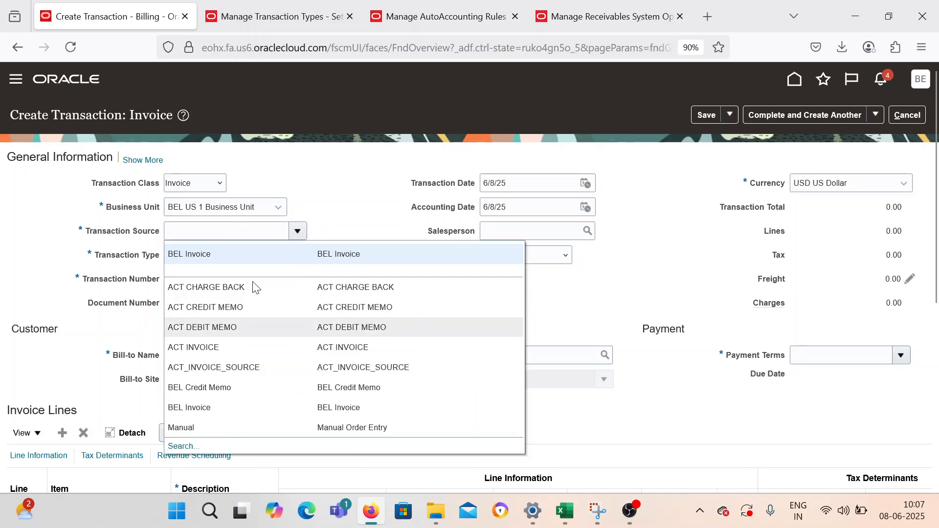
{"action": "left_click", "coordinate": [257, 255]}
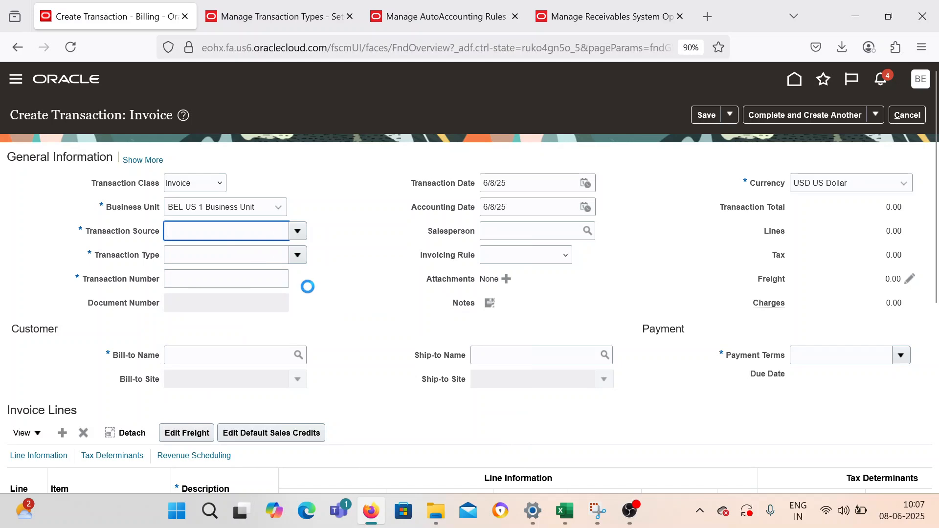
{"action": "left_click", "coordinate": [300, 234]}
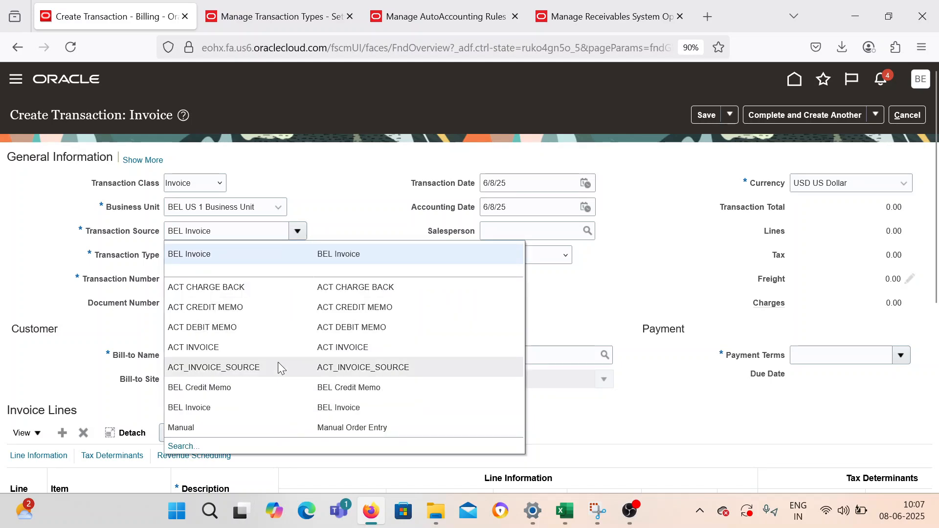
{"action": "left_click", "coordinate": [328, 208]}
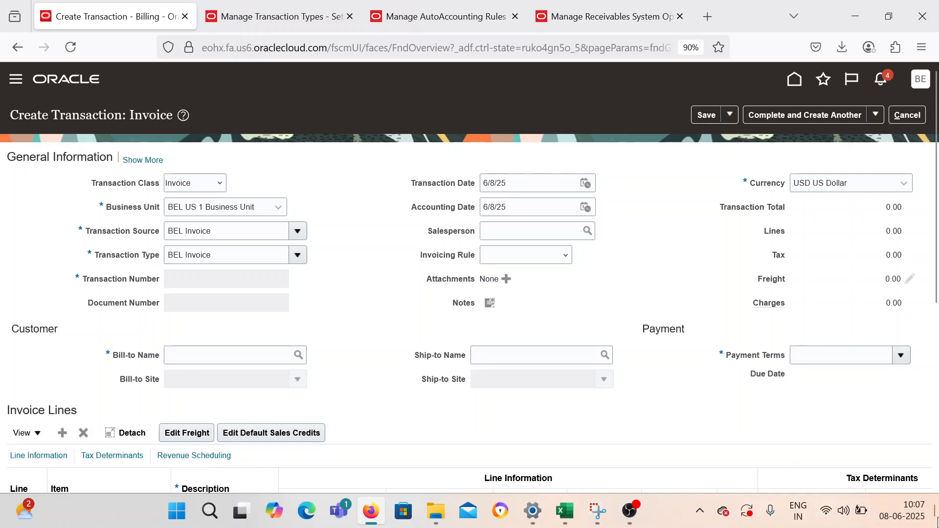
- Enter BEL Customer as the Bill-to Name in the invoice's Customer section
{"action": "left_click", "coordinate": [171, 351]}
{"action": "type", "text": "BEL"}
{"action": "key", "text": "Tab"}
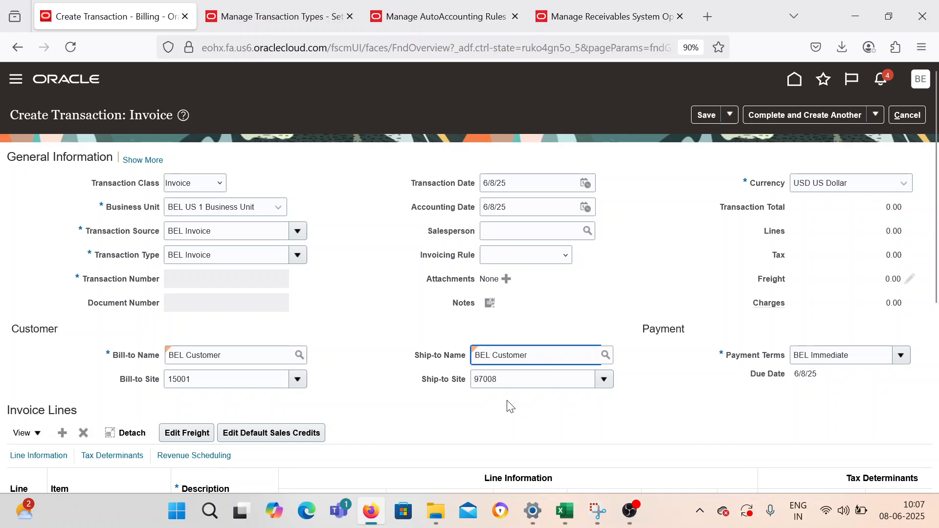
- Enter KT_Test_Tran_002 as the description of invoice line 2, leaving its item and memo line empty
{"action": "scroll", "coordinate": [450, 397], "scroll_direction": "down", "scroll_amount": 2}
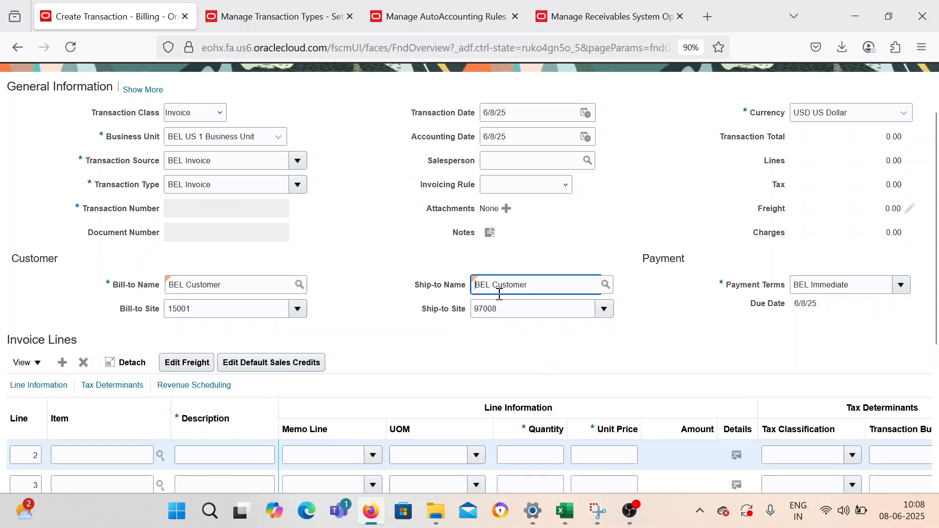
{"action": "scroll", "coordinate": [498, 326], "scroll_direction": "down", "scroll_amount": 3}
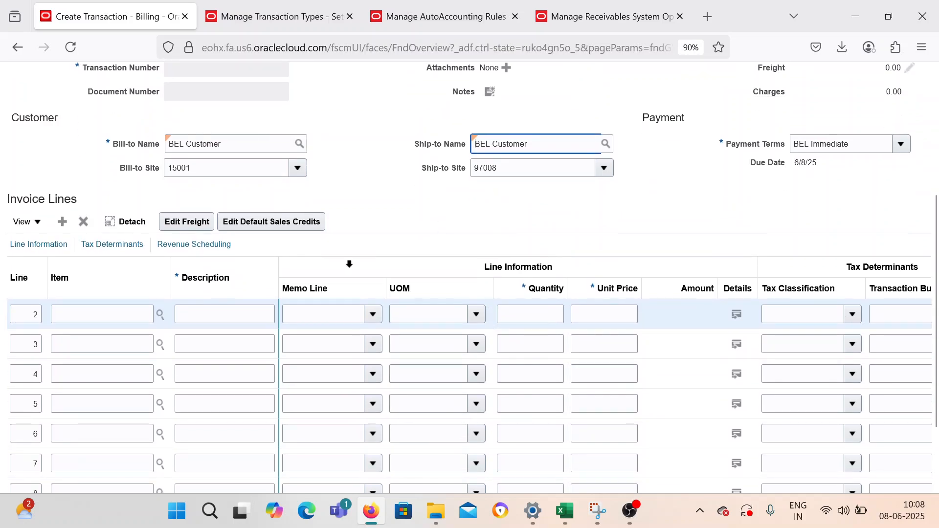
{"action": "left_click", "coordinate": [258, 315]}
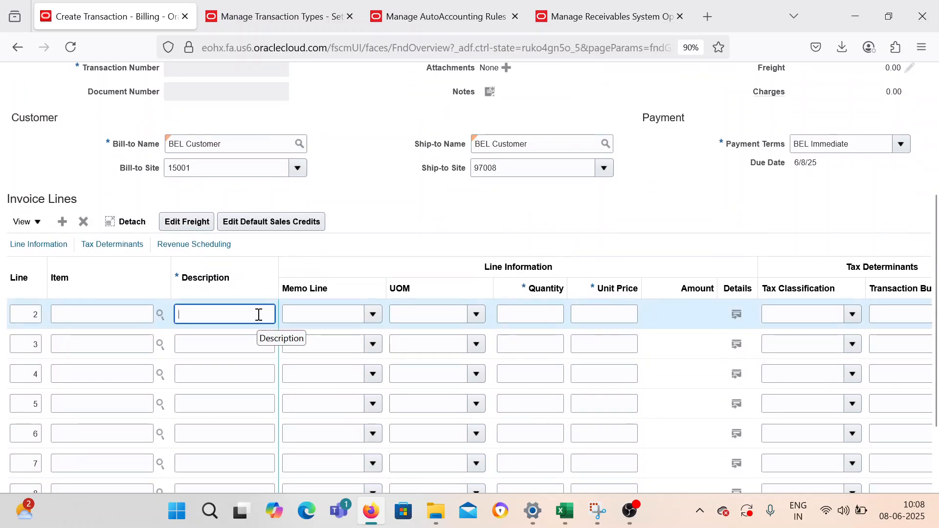
{"action": "type", "text": "KT_"}
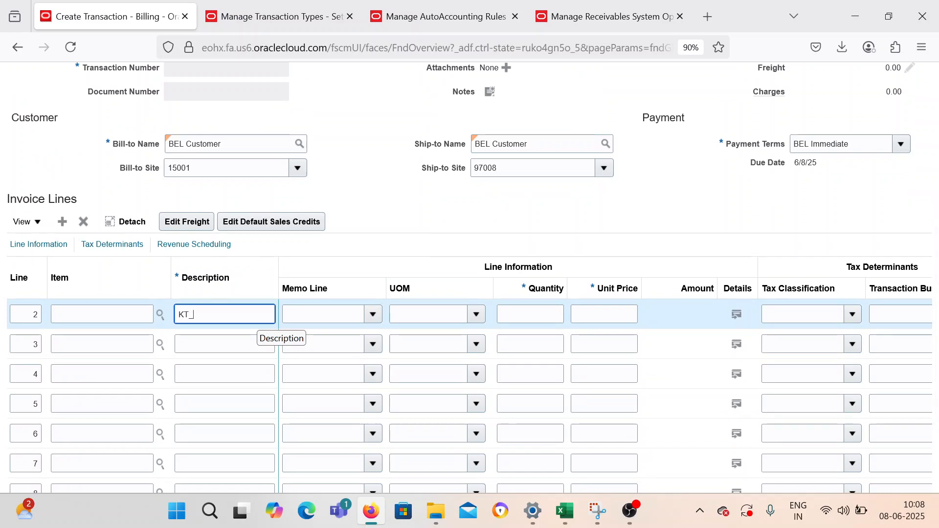
{"action": "type", "text": "Test_Tran_00"}
{"action": "key", "text": "Tab"}
{"action": "key", "text": "Tab"}
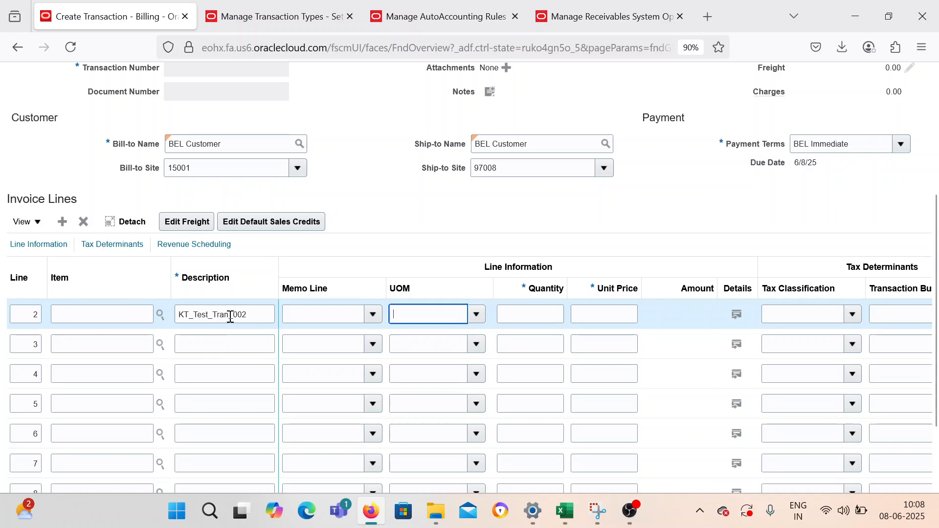
- Set the quantity of invoice line 2 to 1 and its unit price to 60
{"action": "key", "text": "Tab"}
{"action": "key", "text": "Tab"}
{"action": "left_click", "coordinate": [551, 317]}
{"action": "type", "text": "1"}
{"action": "left_click", "coordinate": [612, 317]}
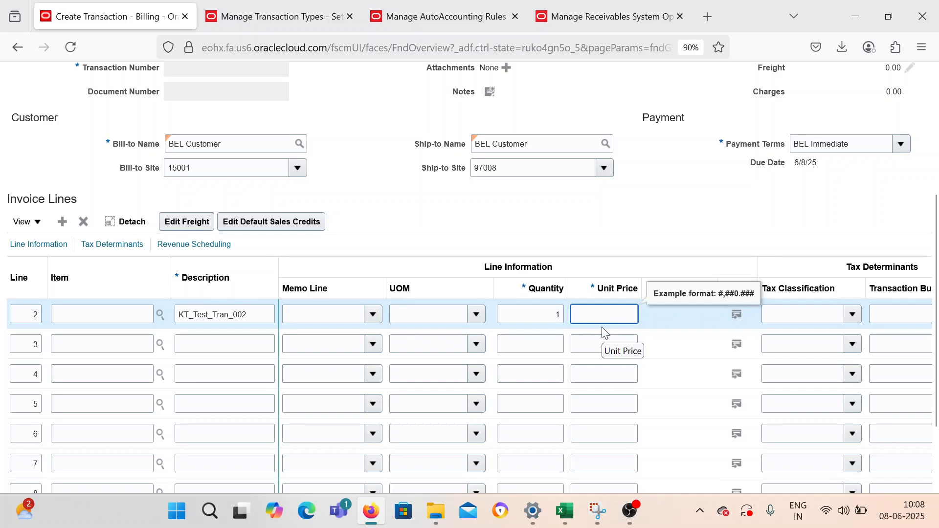
{"action": "type", "text": "60"}
{"action": "left_click", "coordinate": [685, 174]}
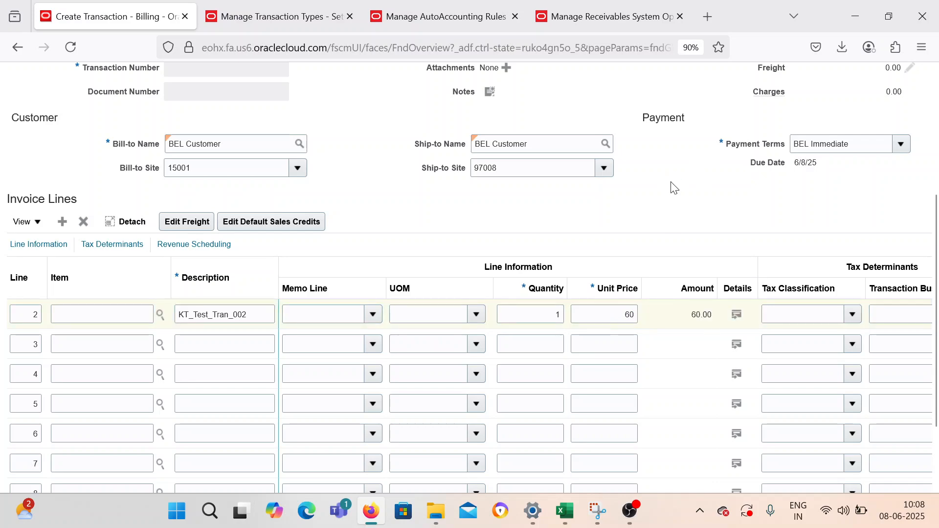
- Save the new invoice transaction without closing it
{"action": "scroll", "coordinate": [674, 188], "scroll_direction": "up", "scroll_amount": 3}
{"action": "scroll", "coordinate": [674, 188], "scroll_direction": "up", "scroll_amount": 2}
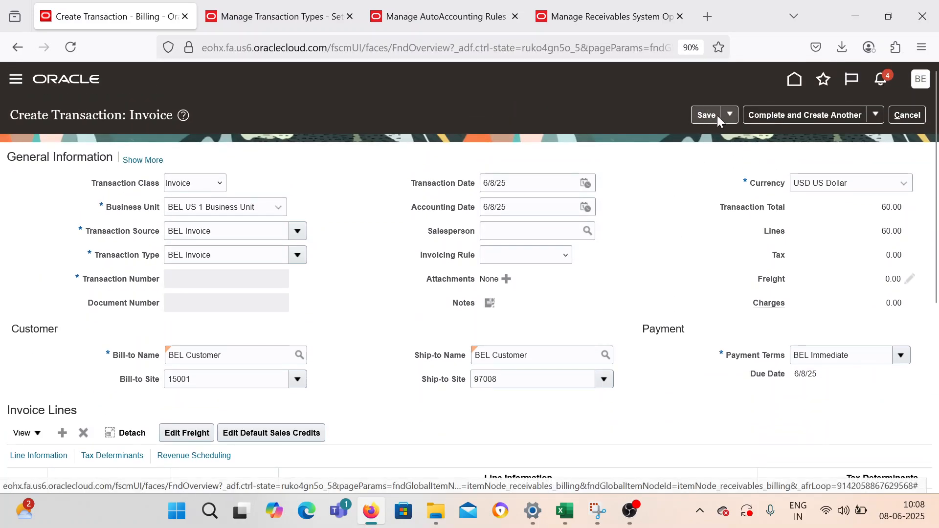
{"action": "left_click", "coordinate": [729, 116]}
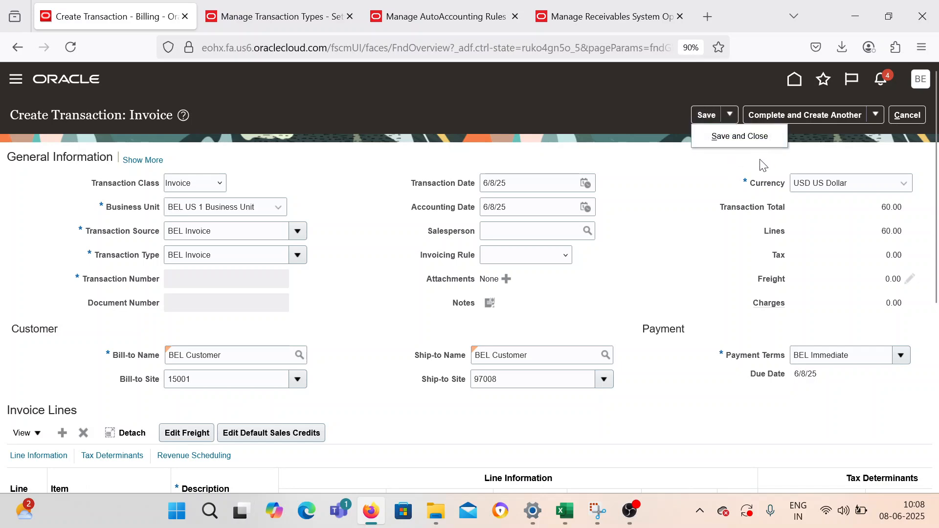
{"action": "left_click", "coordinate": [696, 169]}
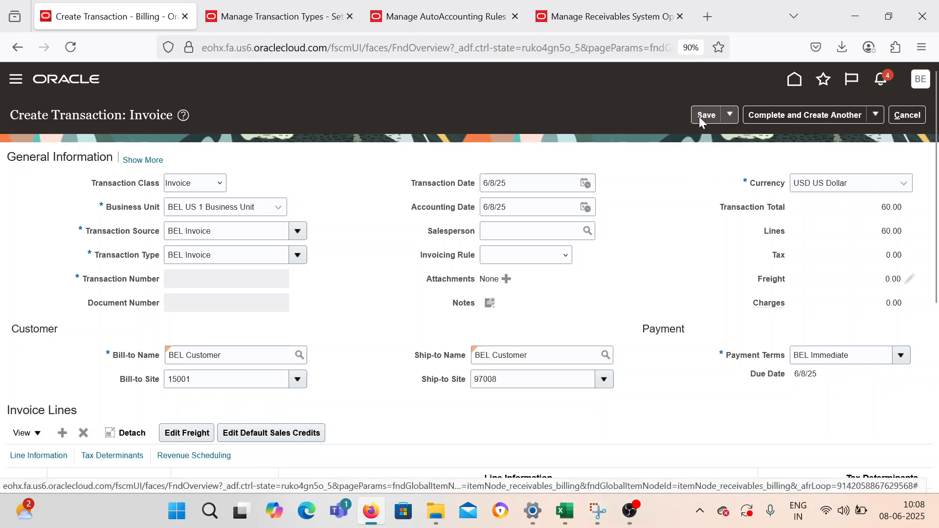
{"action": "left_click", "coordinate": [701, 116]}
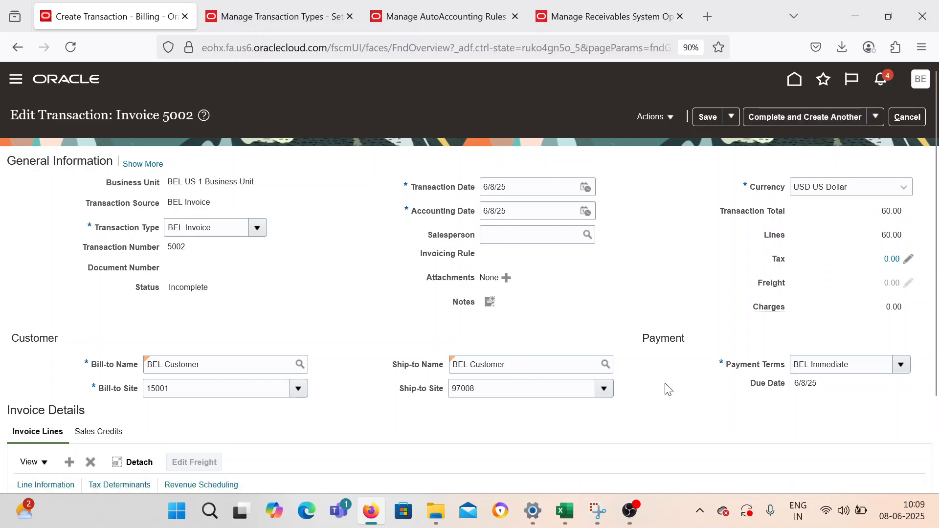
- Complete the saved invoice with the Complete and Review option and look over its header and line details
{"action": "left_click", "coordinate": [875, 119]}
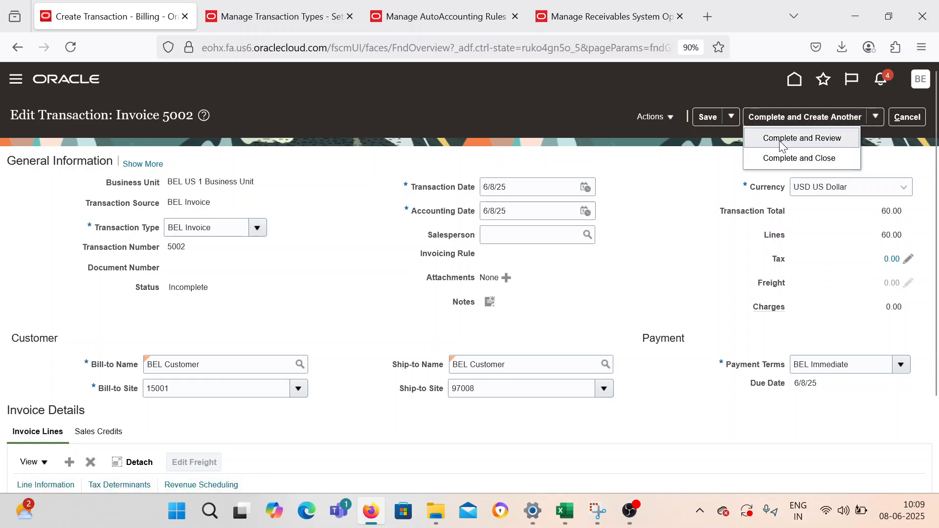
{"action": "left_click", "coordinate": [815, 143]}
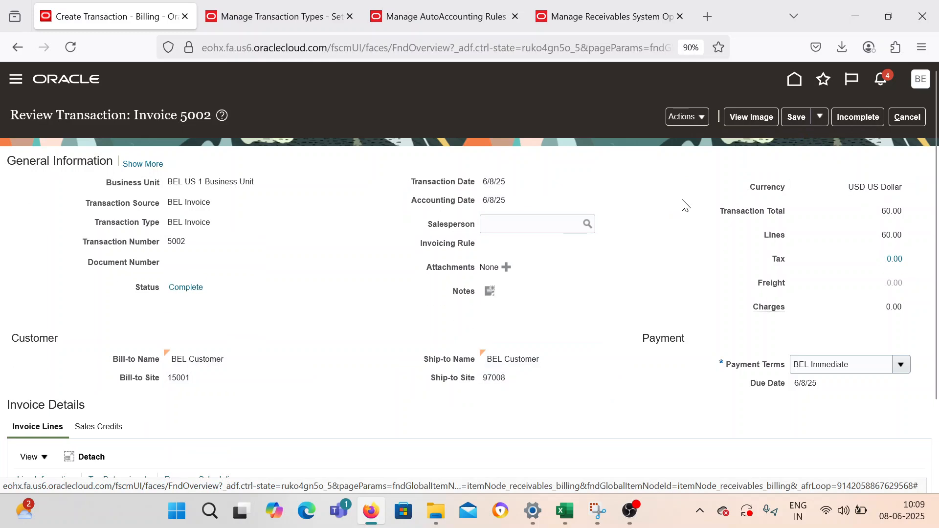
{"action": "scroll", "coordinate": [572, 230], "scroll_direction": "down", "scroll_amount": 2}
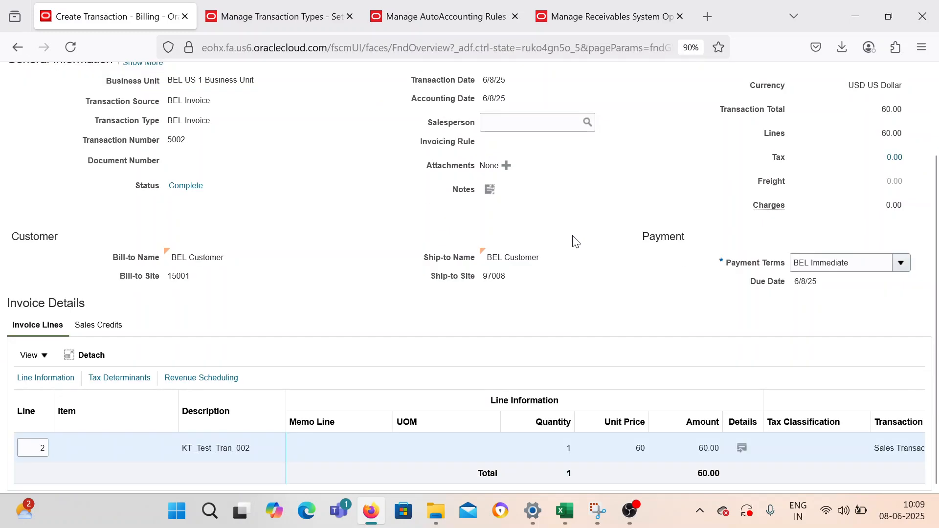
{"action": "scroll", "coordinate": [576, 242], "scroll_direction": "up", "scroll_amount": 2}
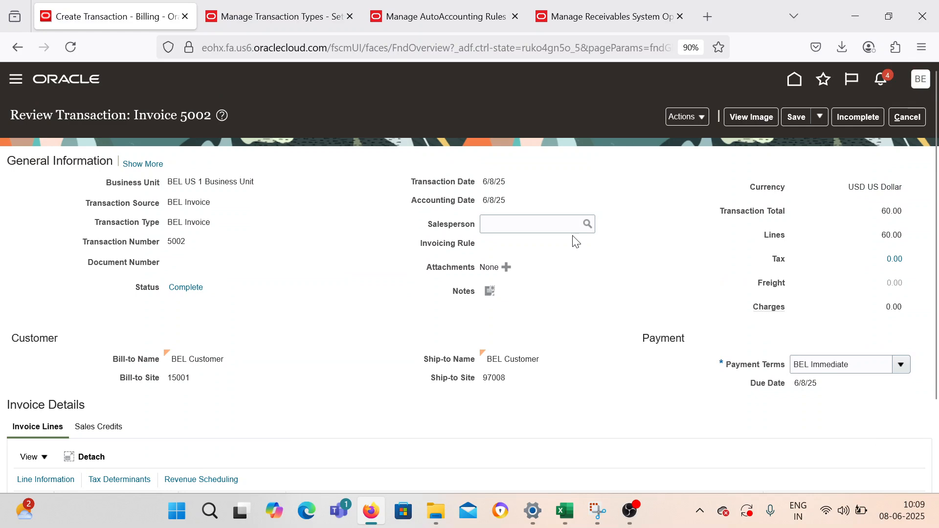
- Review the invoice's distributions and inspect the account segments of the Receivable distribution
{"action": "left_click", "coordinate": [687, 122]}
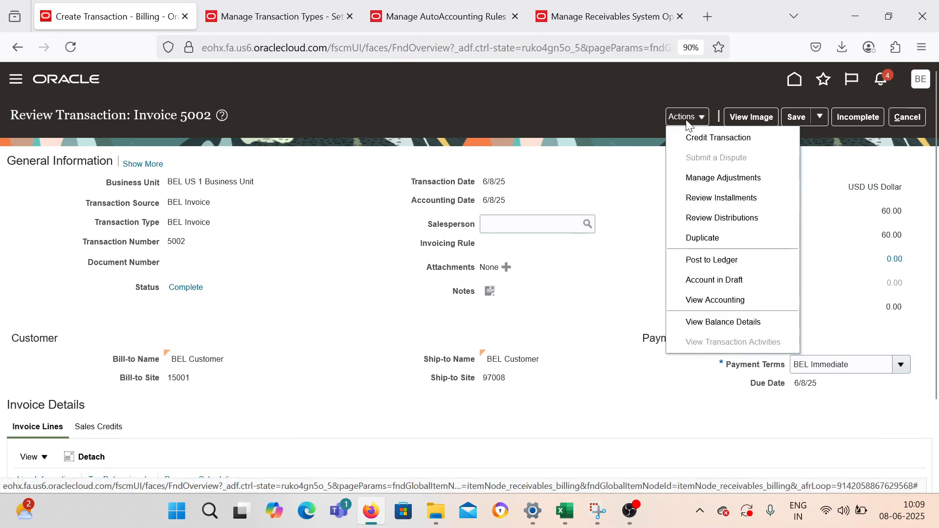
{"action": "left_click", "coordinate": [721, 226]}
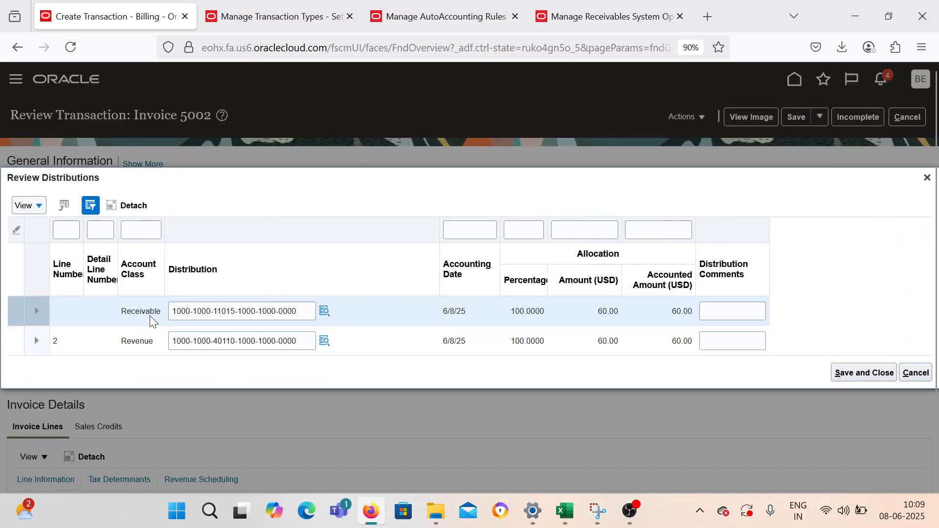
{"action": "left_click_drag", "start_coordinate": [165, 236], "coordinate": [172, 236]}
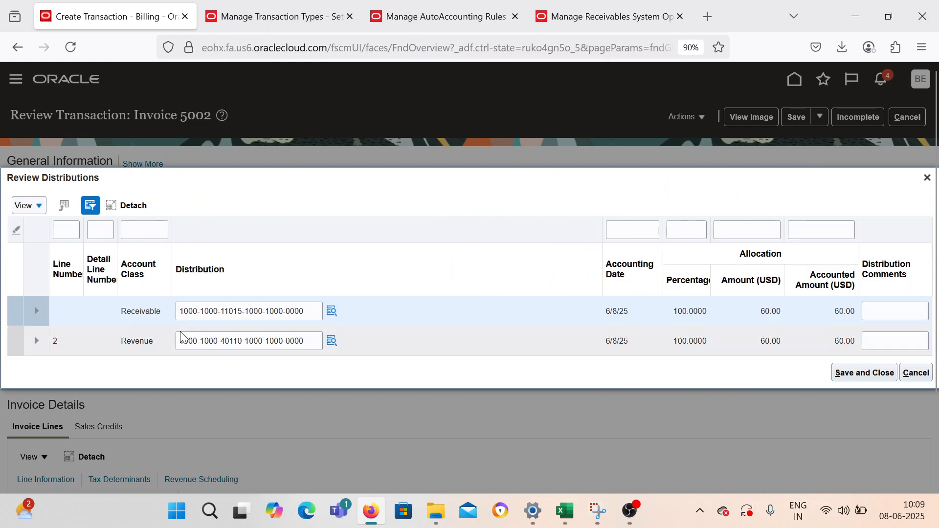
{"action": "left_click_drag", "start_coordinate": [172, 226], "coordinate": [168, 226]}
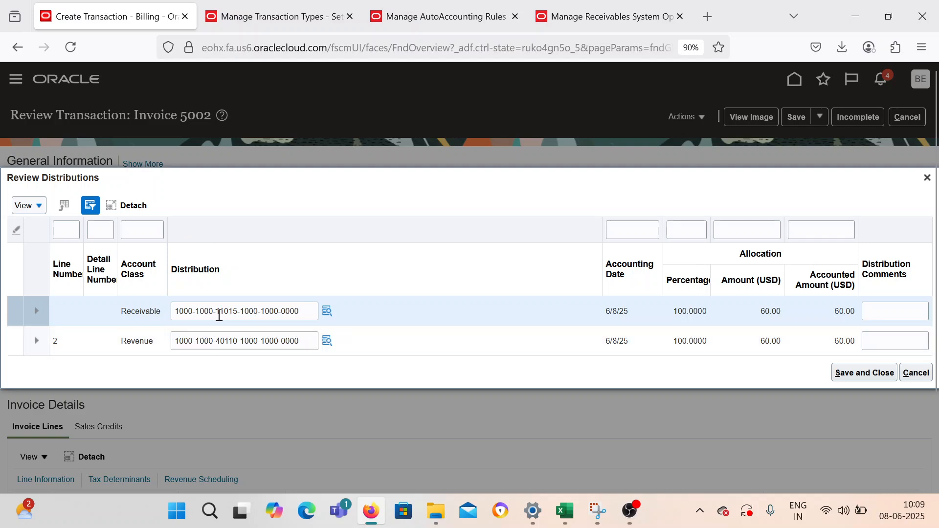
{"action": "left_click", "coordinate": [327, 311]}
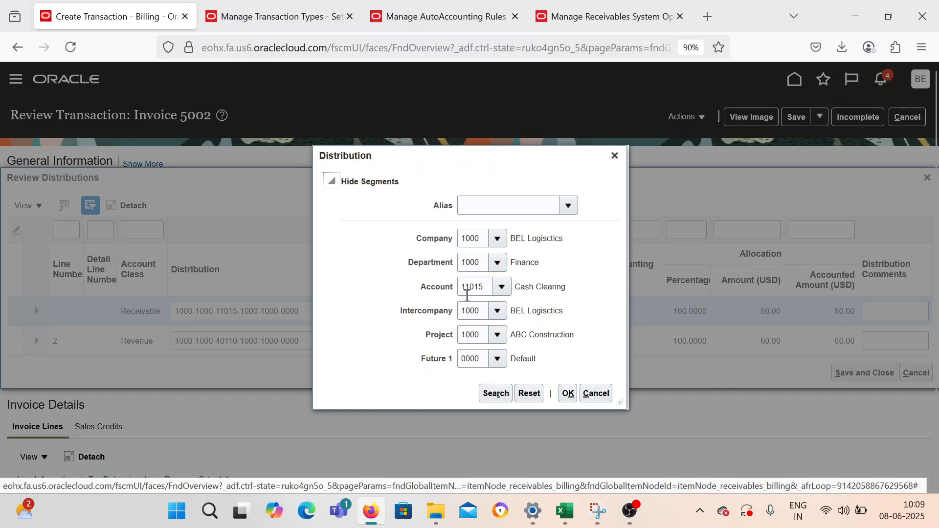
{"action": "double_click", "coordinate": [486, 290]}
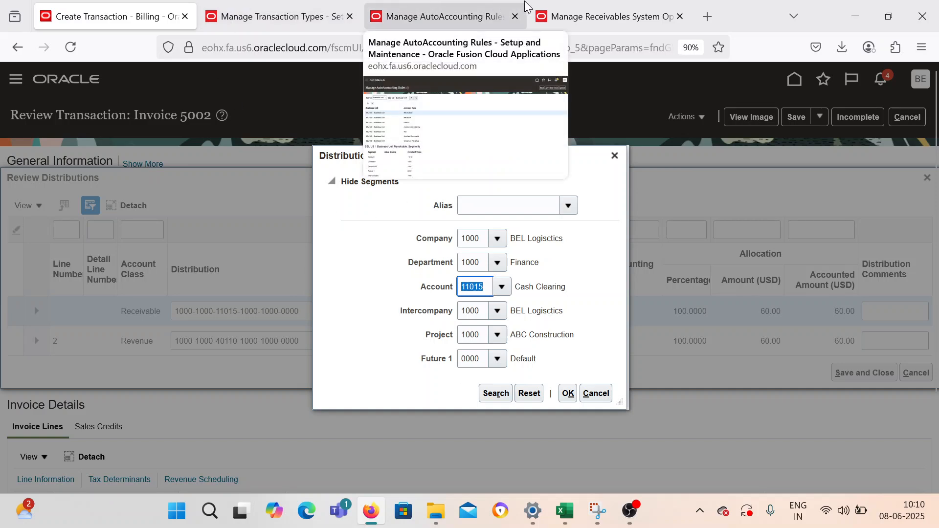
- Examine the Billing and Revenue settings in the Receivables system options, including the Accounting and Transactions sections
{"action": "left_click", "coordinate": [575, 11]}
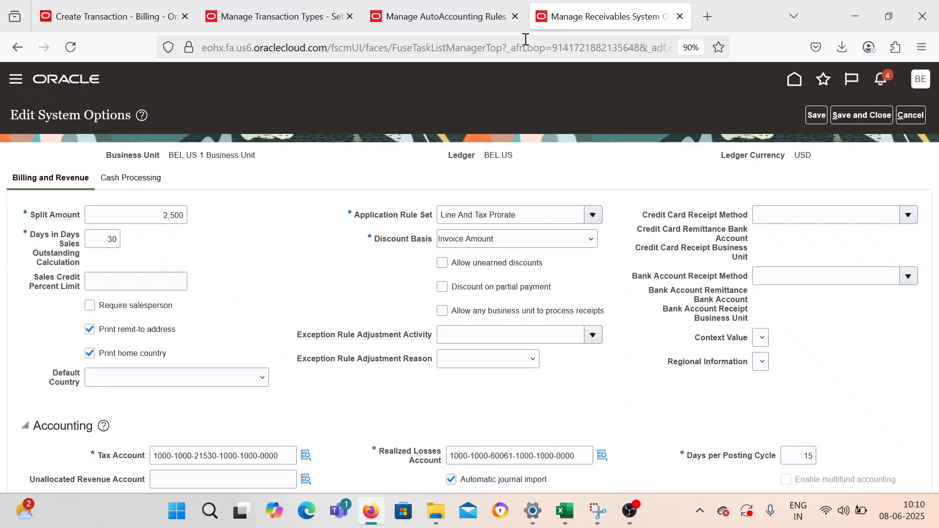
{"action": "scroll", "coordinate": [299, 213], "scroll_direction": "down", "scroll_amount": 5}
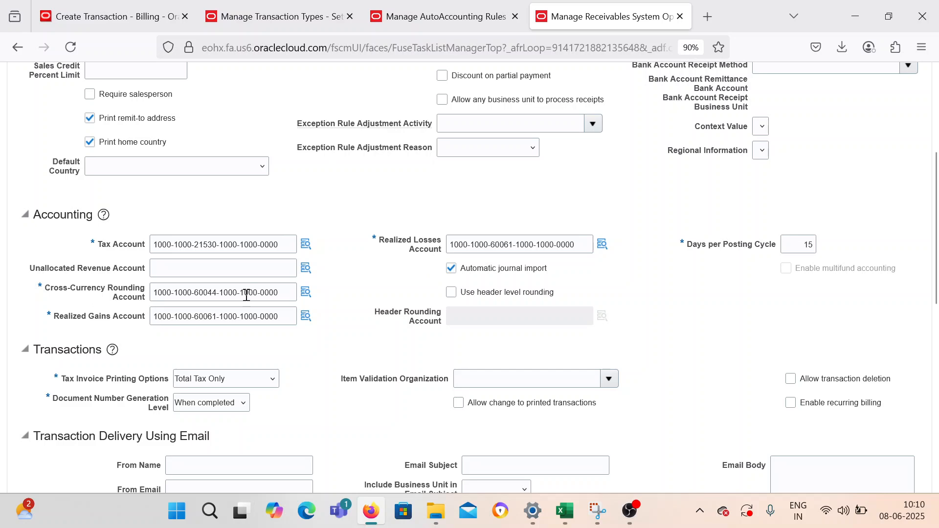
{"action": "scroll", "coordinate": [252, 292], "scroll_direction": "down", "scroll_amount": 8}
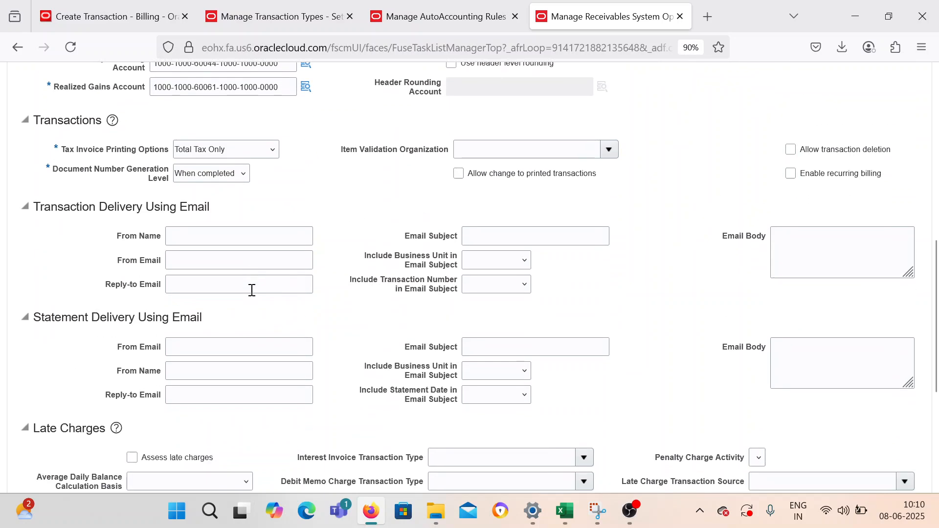
{"action": "scroll", "coordinate": [252, 292], "scroll_direction": "down", "scroll_amount": 1}
{"action": "scroll", "coordinate": [252, 292], "scroll_direction": "up", "scroll_amount": 14}
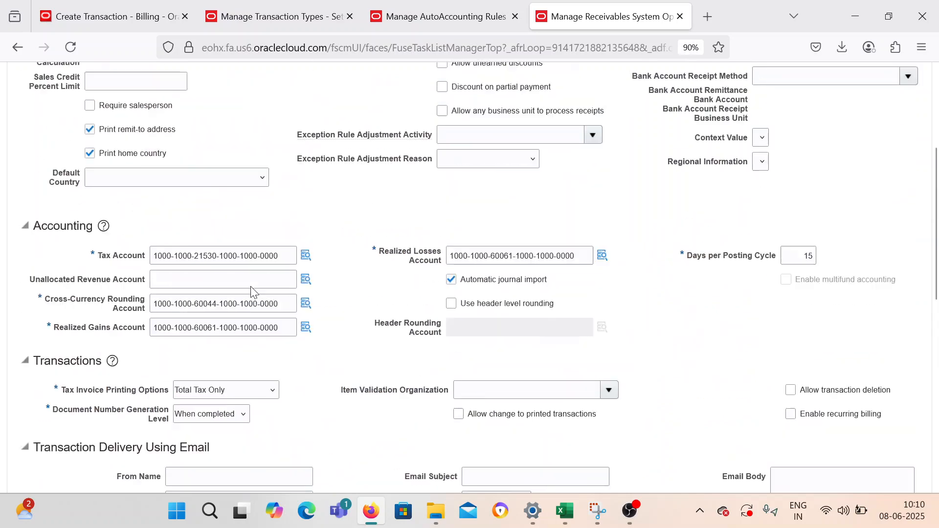
{"action": "scroll", "coordinate": [254, 292], "scroll_direction": "down", "scroll_amount": 4}
{"action": "scroll", "coordinate": [252, 292], "scroll_direction": "down", "scroll_amount": 4}
{"action": "scroll", "coordinate": [252, 292], "scroll_direction": "up", "scroll_amount": 5}
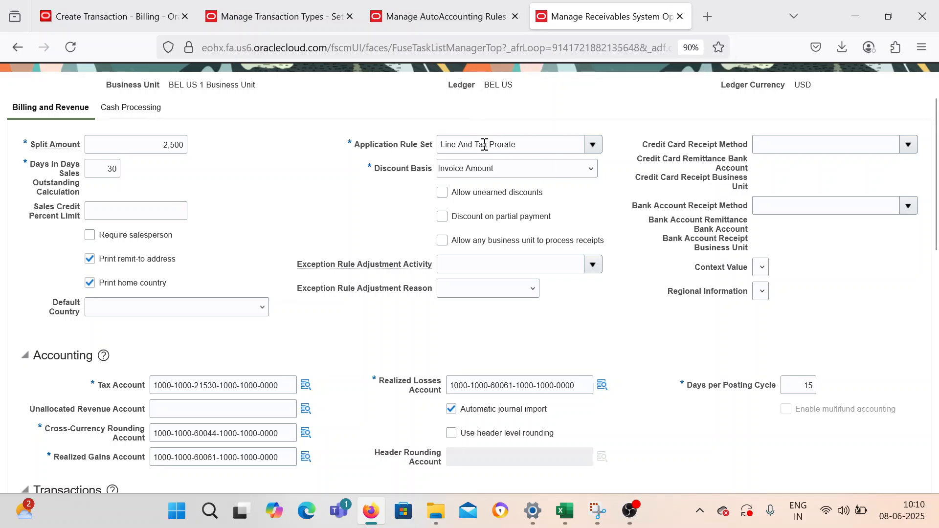
- Close the Receivables system options page and the invoice's Review Distributions window
{"action": "scroll", "coordinate": [486, 149], "scroll_direction": "down", "scroll_amount": 3}
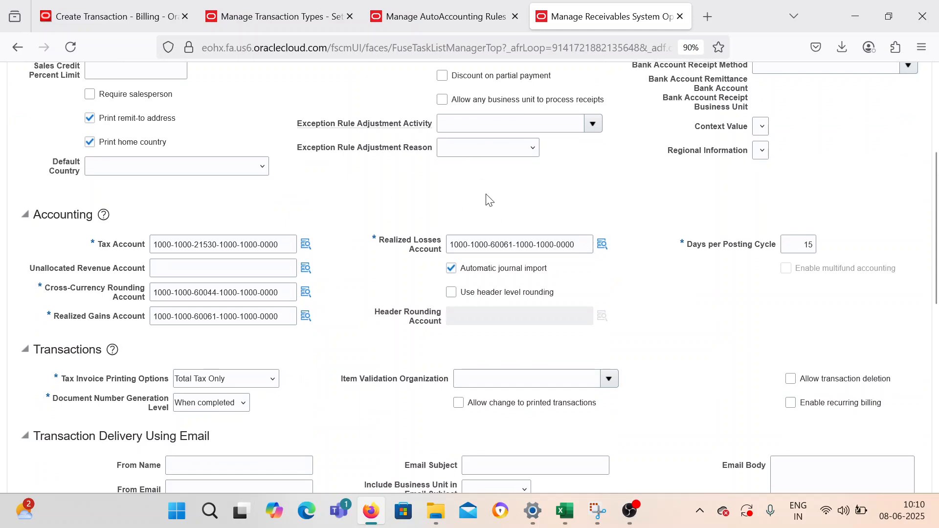
{"action": "scroll", "coordinate": [612, 98], "scroll_direction": "up", "scroll_amount": 2}
{"action": "left_click", "coordinate": [679, 18]}
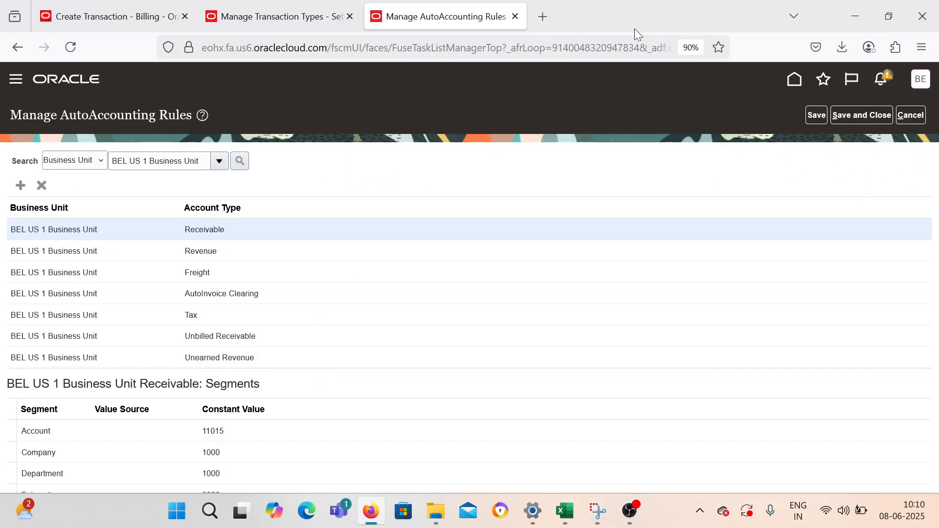
{"action": "left_click", "coordinate": [270, 3]}
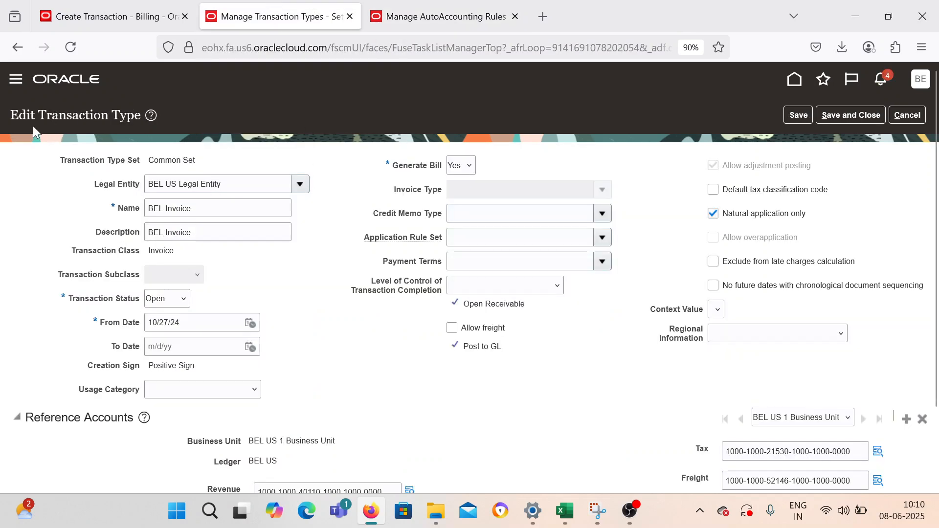
{"action": "left_click", "coordinate": [116, 5]}
{"action": "left_click", "coordinate": [614, 154]}
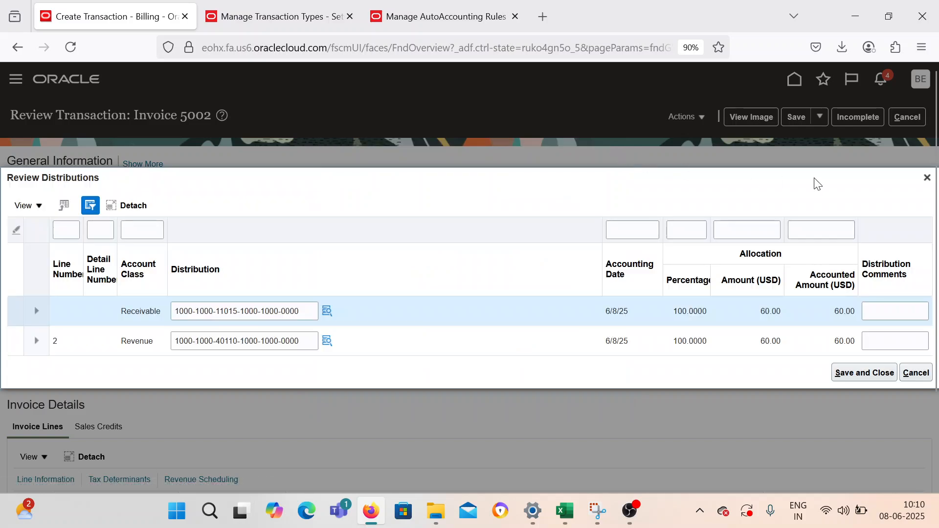
{"action": "left_click", "coordinate": [927, 178]}
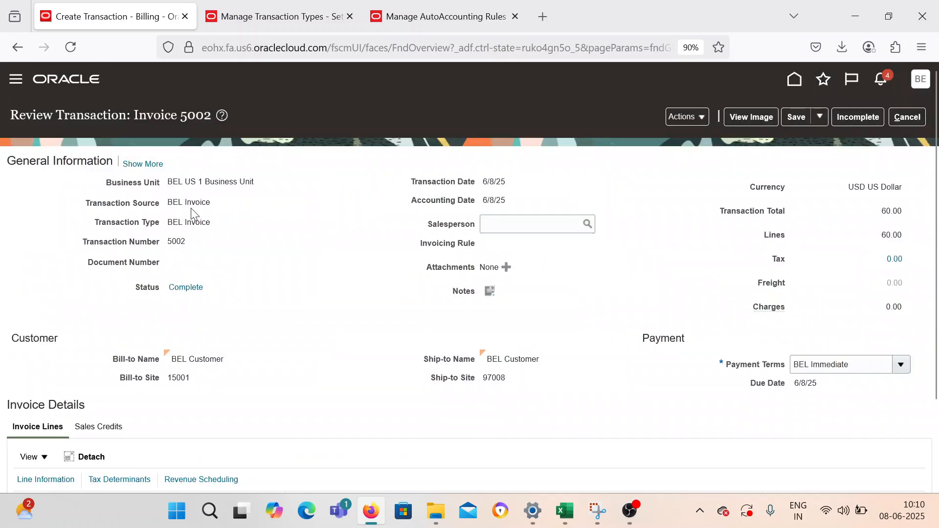
- Check the invoice's transaction type and look up the reference accounts defined for the BEL Invoice transaction type
{"action": "left_click_drag", "start_coordinate": [169, 222], "coordinate": [236, 225]}
{"action": "left_click", "coordinate": [199, 239]}
{"action": "left_click_drag", "start_coordinate": [171, 221], "coordinate": [210, 226]}
{"action": "left_click", "coordinate": [271, 10]}
{"action": "scroll", "coordinate": [233, 226], "scroll_direction": "down", "scroll_amount": 3}
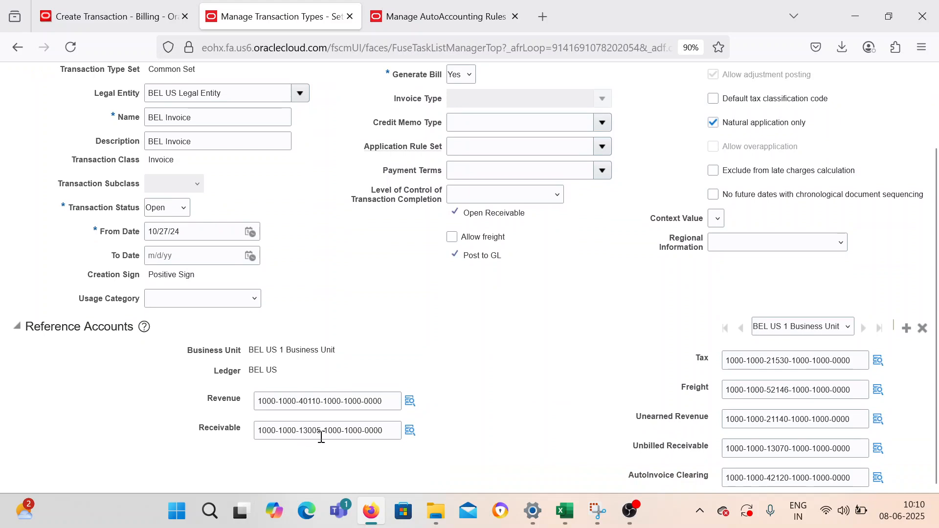
- Reopen the distributions of invoice 5002 for review, agreeing to save the transaction first
{"action": "left_click", "coordinate": [122, 16]}
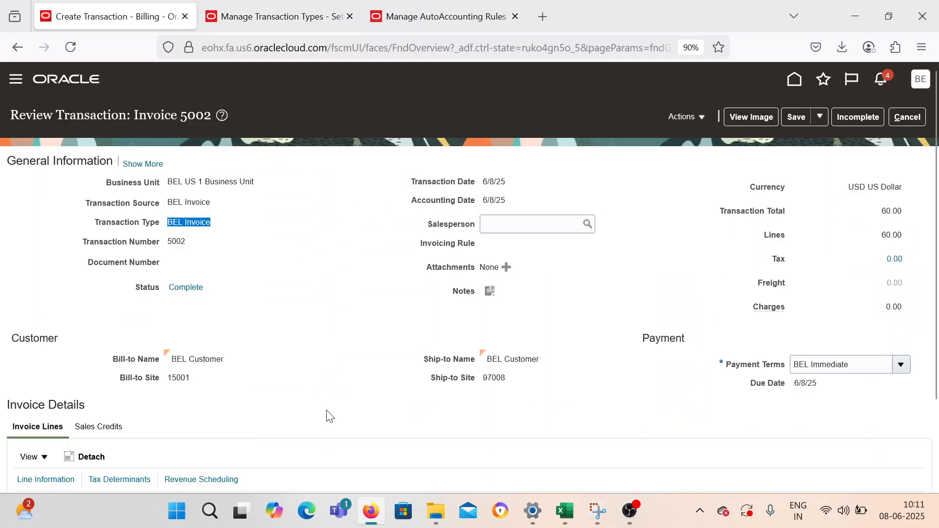
{"action": "scroll", "coordinate": [709, 116], "scroll_direction": "up", "scroll_amount": 3}
{"action": "left_click", "coordinate": [704, 116]}
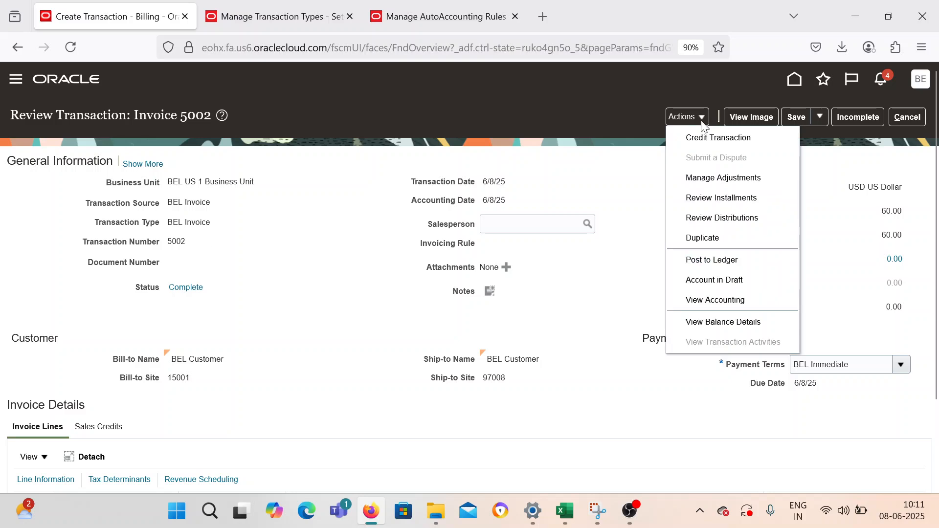
{"action": "left_click", "coordinate": [712, 225]}
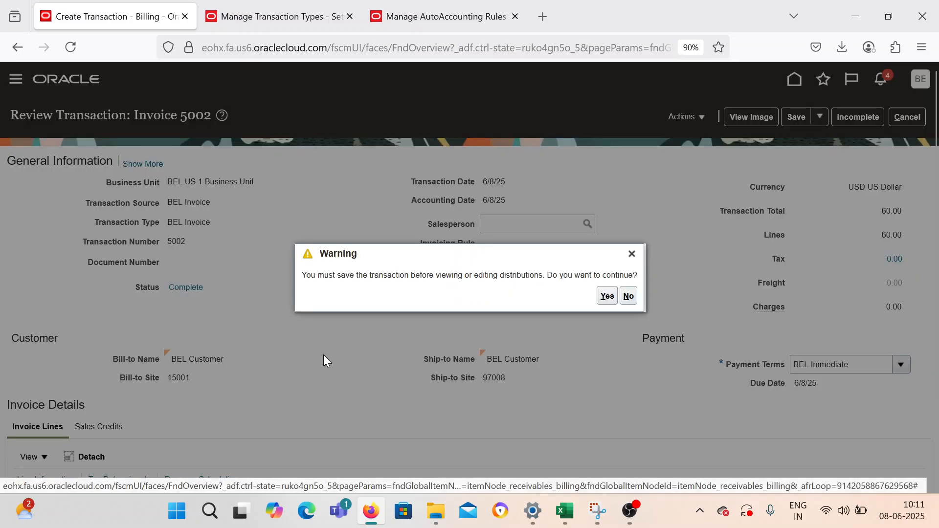
{"action": "left_click", "coordinate": [607, 296]}
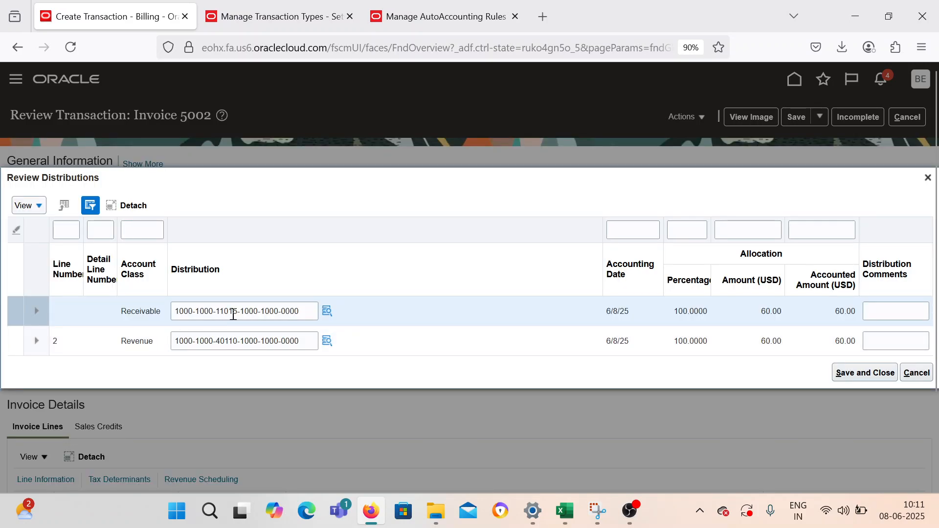
- Compare the invoice's Receivable and Revenue distributions with the reference accounts of the BEL Invoice transaction type
{"action": "key", "text": "ctrl+Tab"}
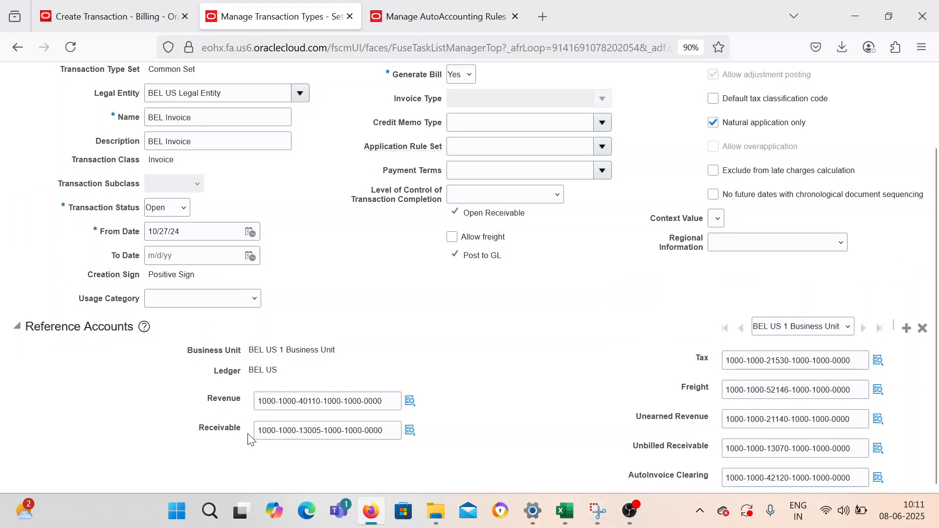
{"action": "scroll", "coordinate": [252, 192], "scroll_direction": "up", "scroll_amount": 3}
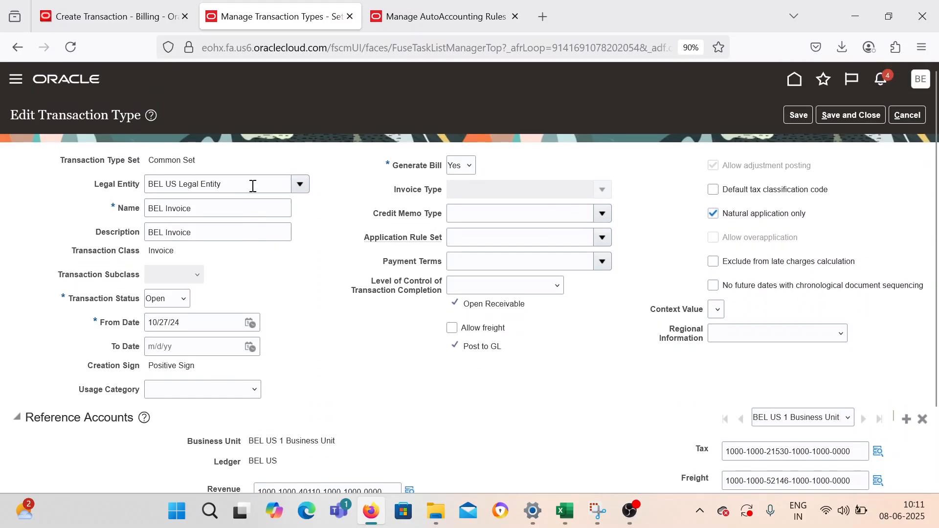
{"action": "scroll", "coordinate": [347, 384], "scroll_direction": "down", "scroll_amount": 2}
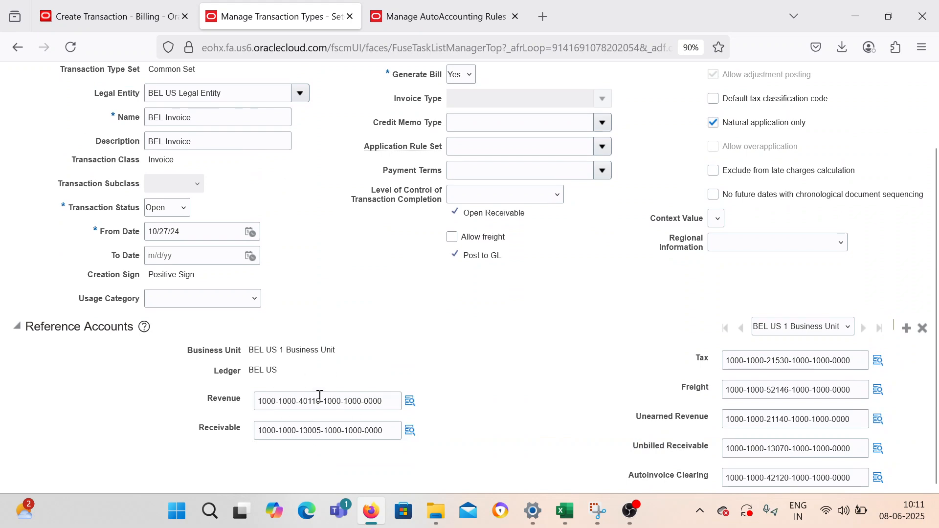
{"action": "scroll", "coordinate": [320, 397], "scroll_direction": "up", "scroll_amount": 2}
{"action": "left_click", "coordinate": [108, 16]}
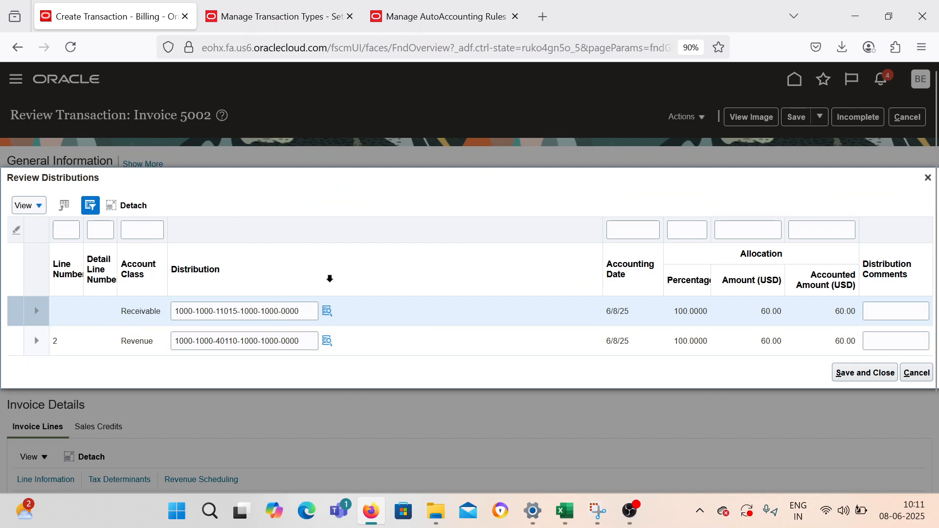
- Compare the constant segment values of the Receivable AutoAccounting rule with the invoice's Receivable distribution
{"action": "mouse_move", "coordinate": [411, 15]}
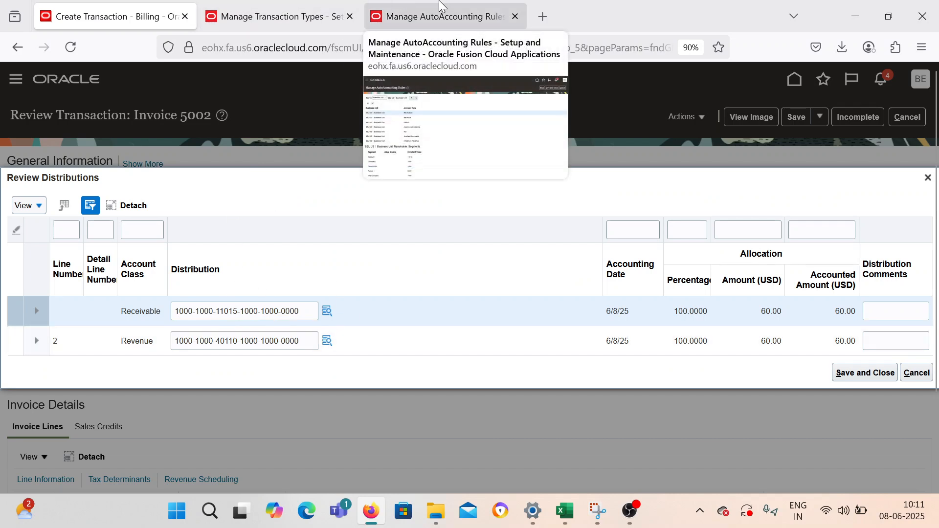
{"action": "left_click", "coordinate": [409, 7]}
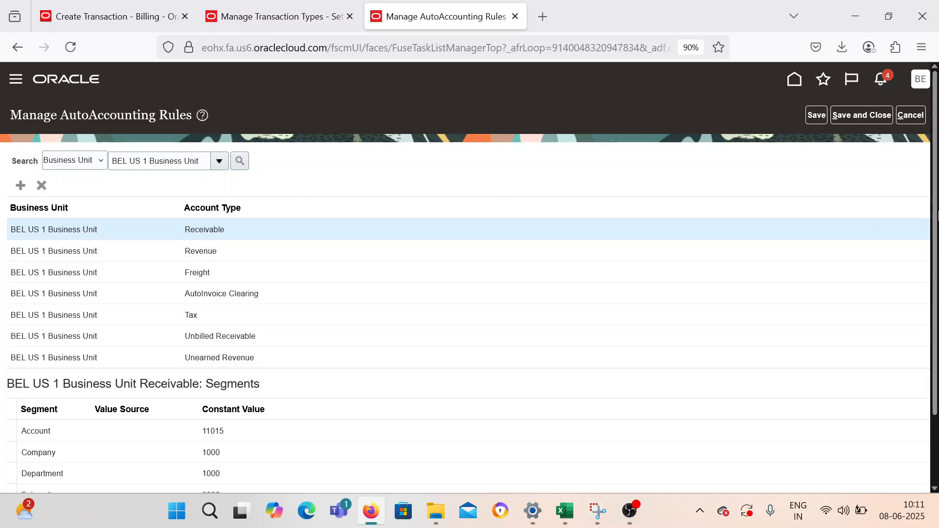
{"action": "scroll", "coordinate": [937, 226], "scroll_direction": "down", "scroll_amount": 2}
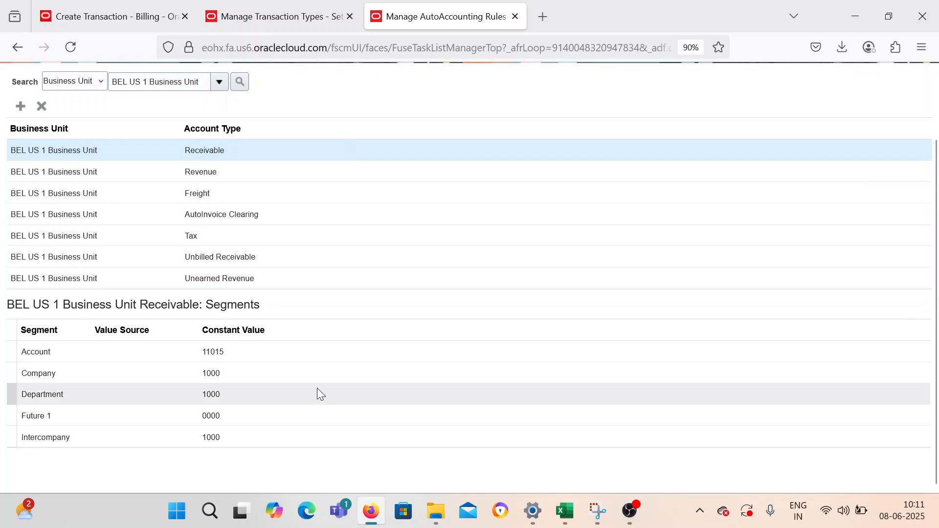
{"action": "left_click", "coordinate": [113, 358]}
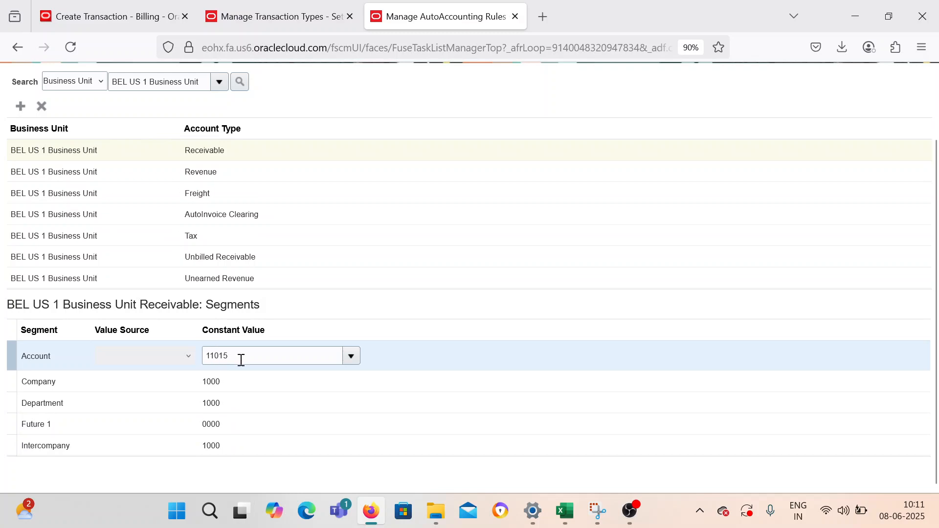
{"action": "key", "text": "ctrl+Tab"}
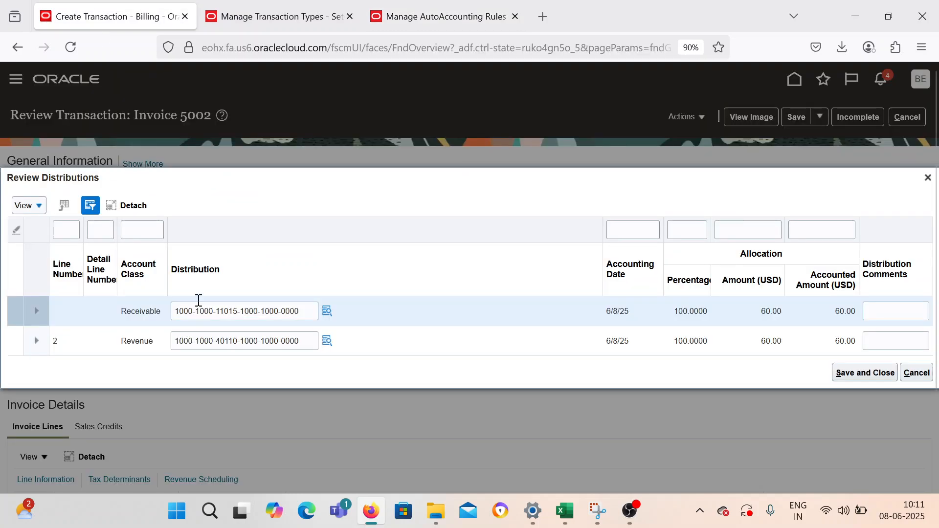
{"action": "left_click", "coordinate": [501, 12]}
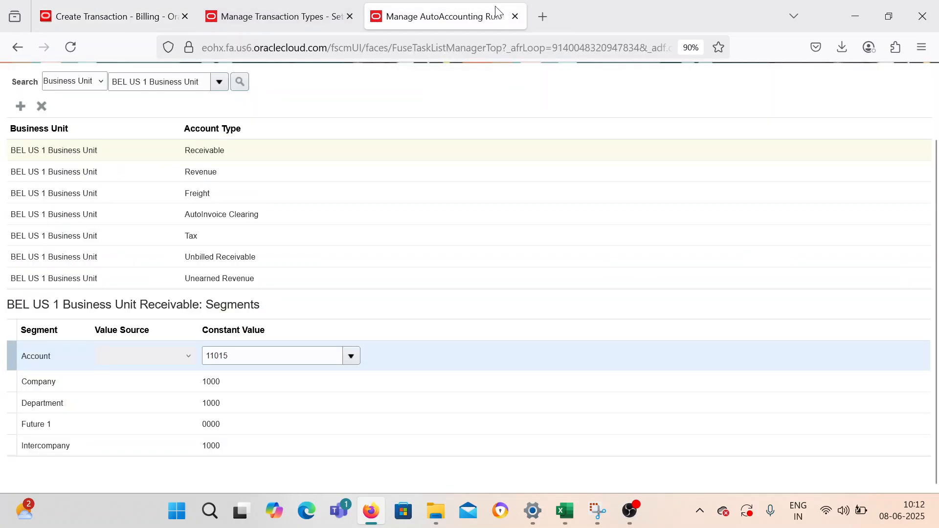
- Delete the Receivable AutoAccounting rule of BEL US 1 Business Unit
{"action": "scroll", "coordinate": [388, 252], "scroll_direction": "up", "scroll_amount": 1}
{"action": "scroll", "coordinate": [388, 252], "scroll_direction": "up", "scroll_amount": 2}
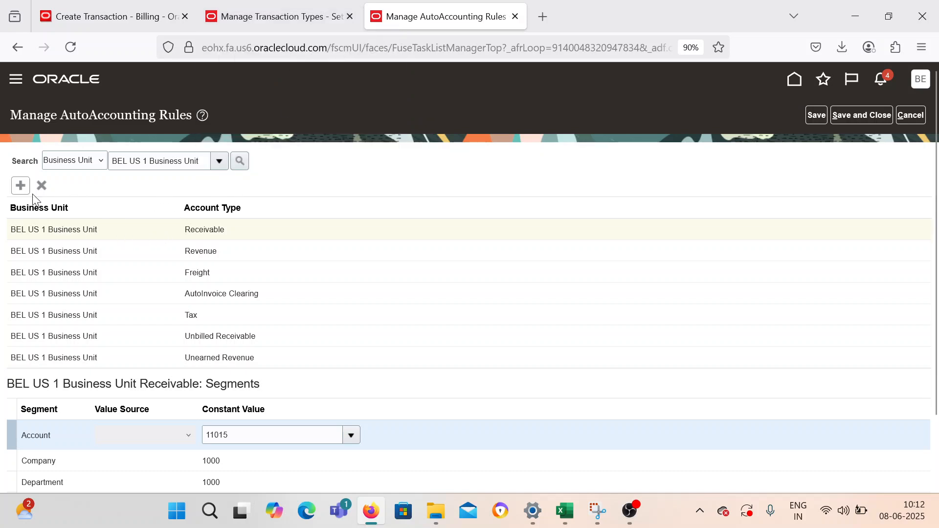
{"action": "left_click", "coordinate": [41, 185]}
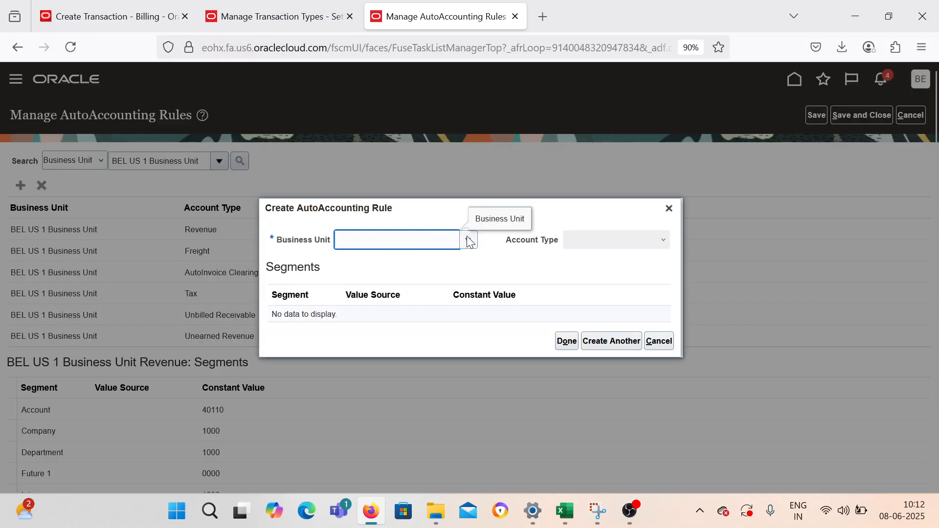
- Start a new AutoAccounting rule for BEL US 1 Business Unit with the account type Receivable
{"action": "left_click", "coordinate": [468, 239]}
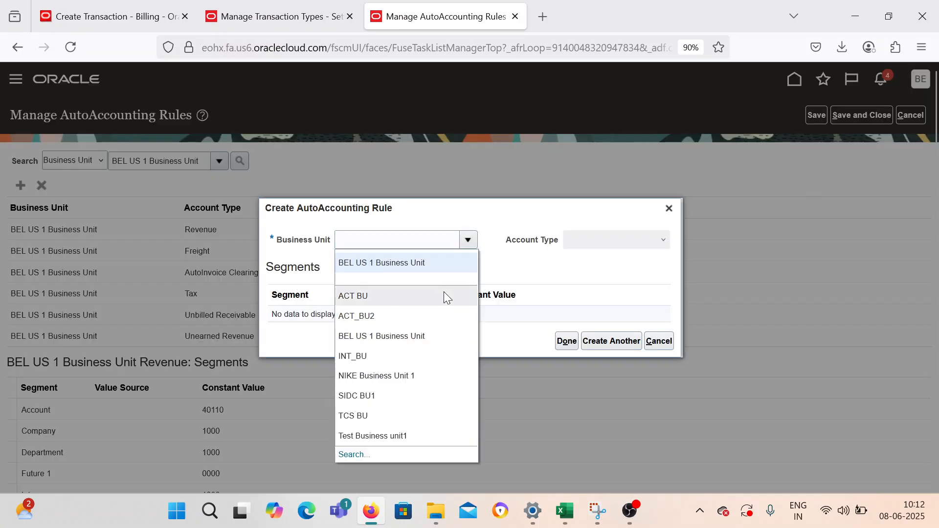
{"action": "left_click", "coordinate": [435, 266]}
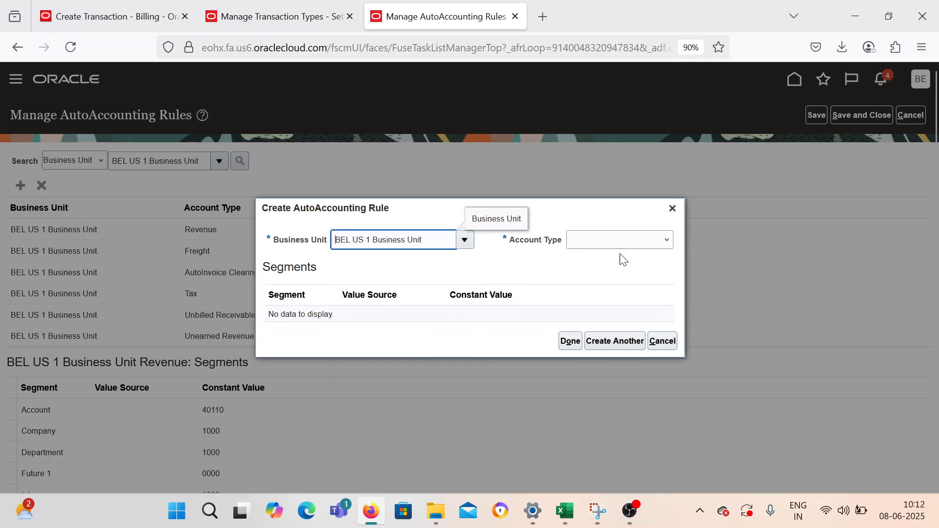
{"action": "left_click", "coordinate": [639, 237]}
{"action": "left_click", "coordinate": [618, 342]}
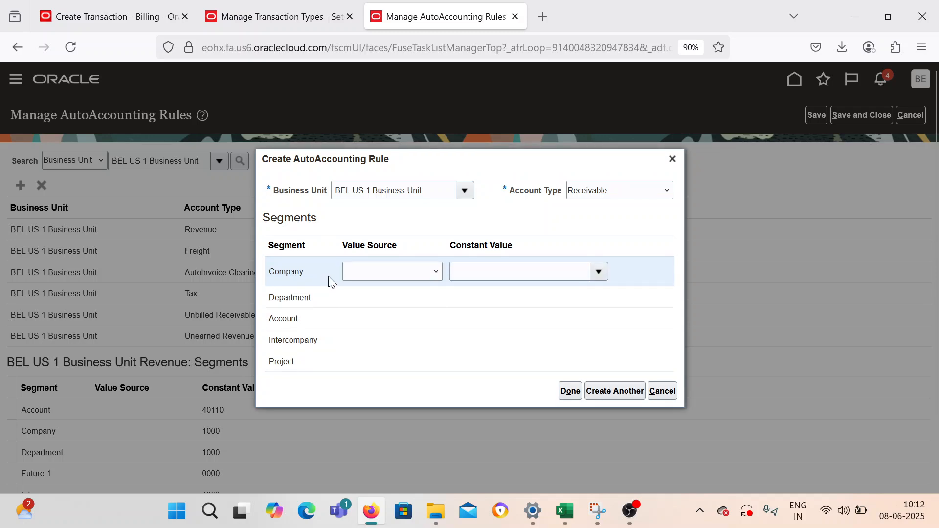
- Set the value source of the Company and Account segments to Transaction Types, accepting the balancing segment warning
{"action": "left_click", "coordinate": [385, 274]}
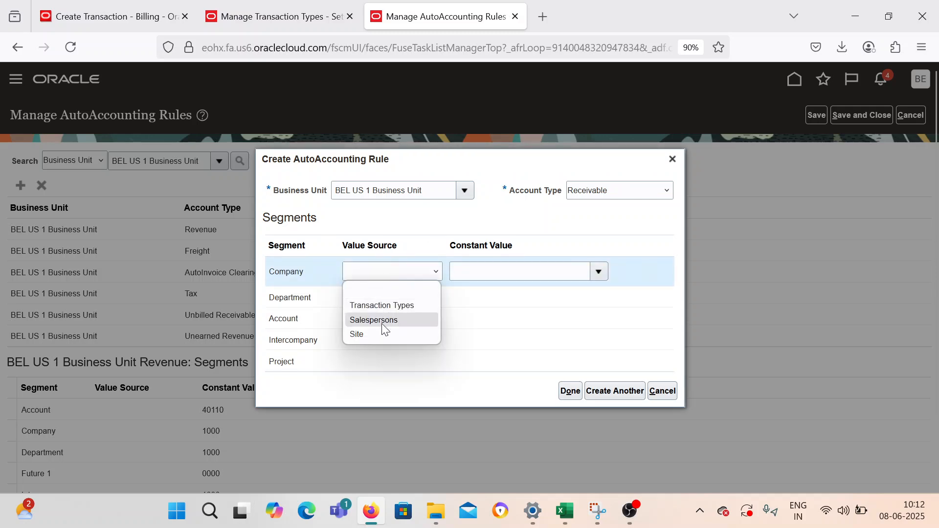
{"action": "left_click", "coordinate": [379, 287]}
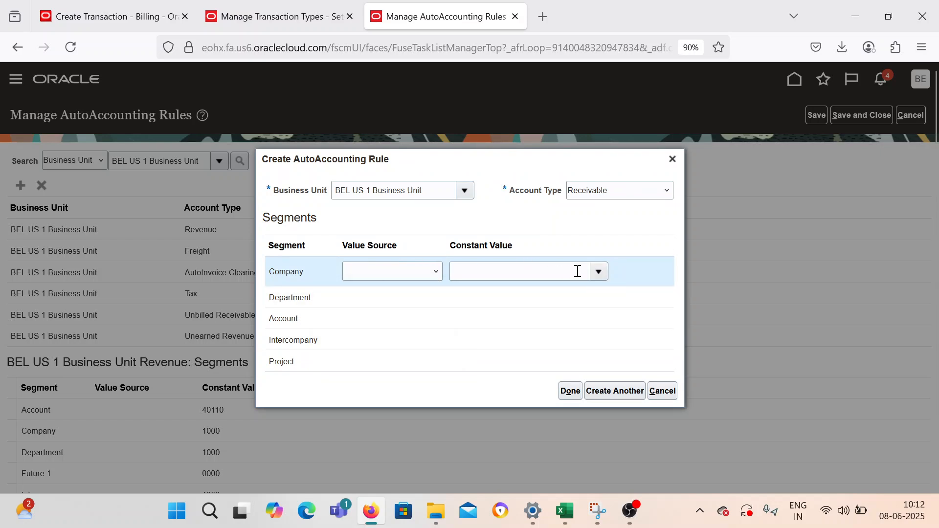
{"action": "left_click", "coordinate": [409, 277]}
{"action": "left_click", "coordinate": [406, 305]}
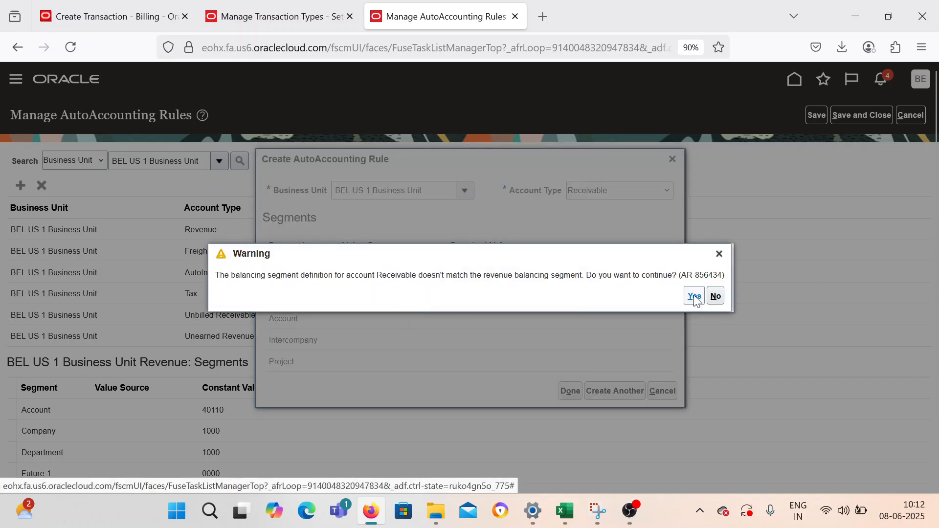
{"action": "left_click", "coordinate": [694, 296]}
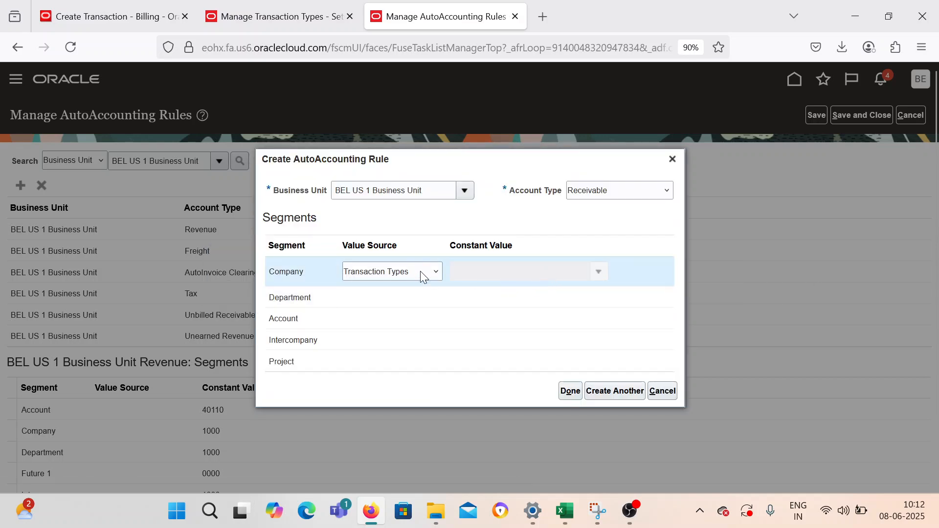
{"action": "left_click", "coordinate": [367, 323]}
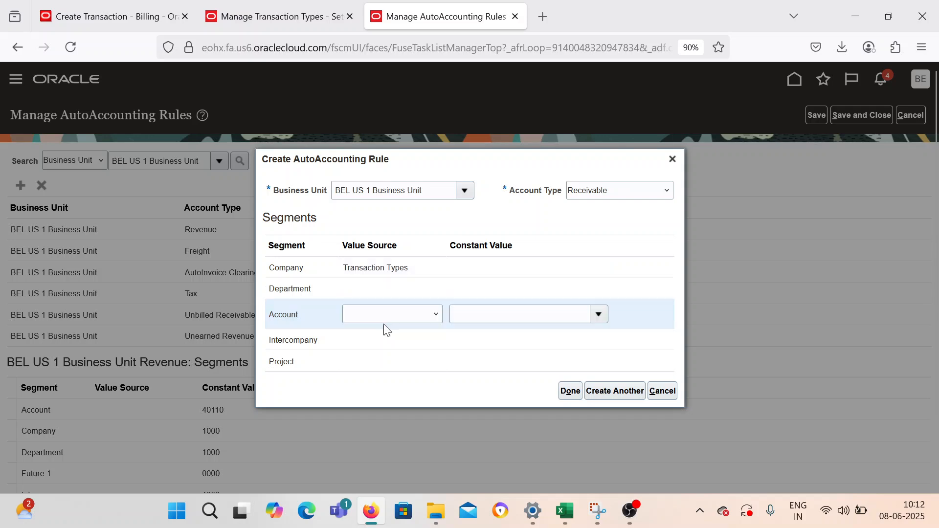
{"action": "left_click", "coordinate": [388, 315]}
{"action": "left_click", "coordinate": [387, 348]}
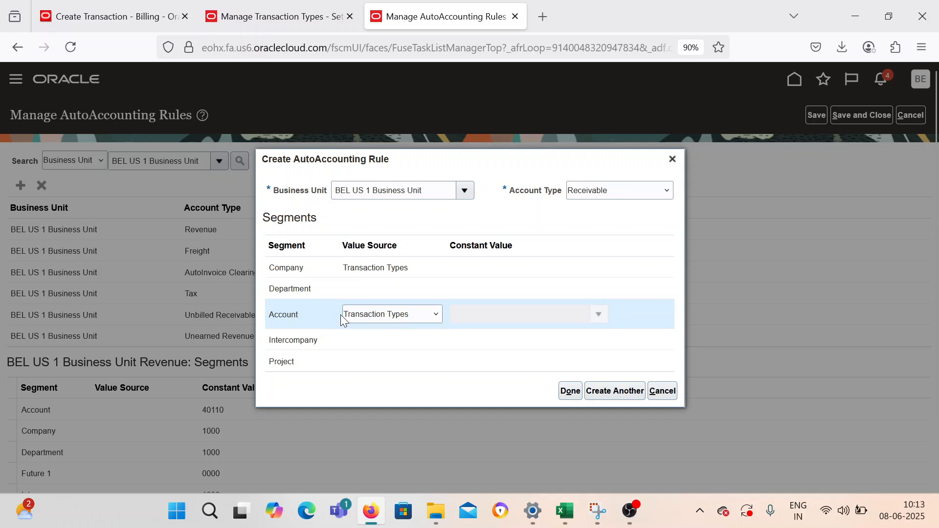
- Examine the segments of the Revenue and Receivable reference accounts in the BEL Invoice transaction type
{"action": "left_click", "coordinate": [269, 3]}
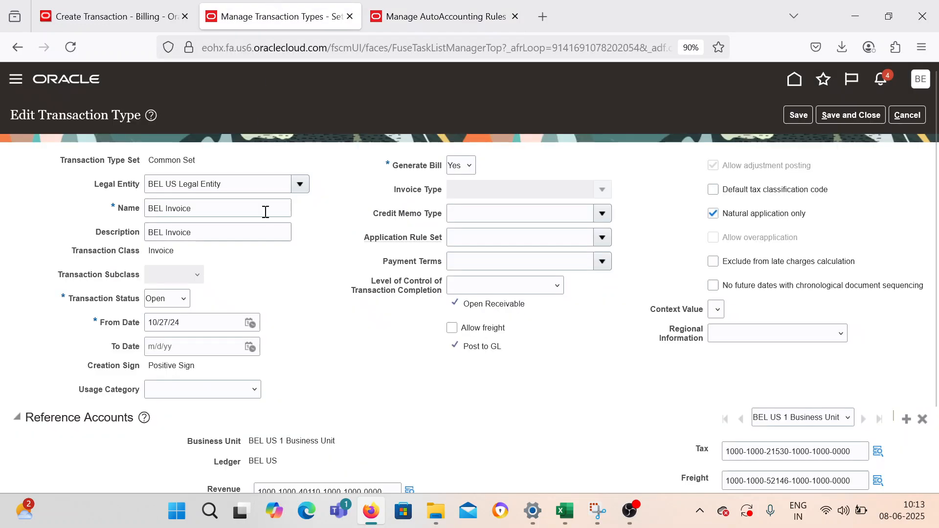
{"action": "scroll", "coordinate": [272, 237], "scroll_direction": "down", "scroll_amount": 3}
{"action": "triple_click", "coordinate": [260, 429]}
{"action": "left_click_drag", "start_coordinate": [258, 401], "coordinate": [303, 402]}
{"action": "left_click_drag", "start_coordinate": [360, 404], "coordinate": [373, 404]}
{"action": "left_click_drag", "start_coordinate": [259, 430], "coordinate": [307, 442]}
{"action": "left_click", "coordinate": [457, 368]}
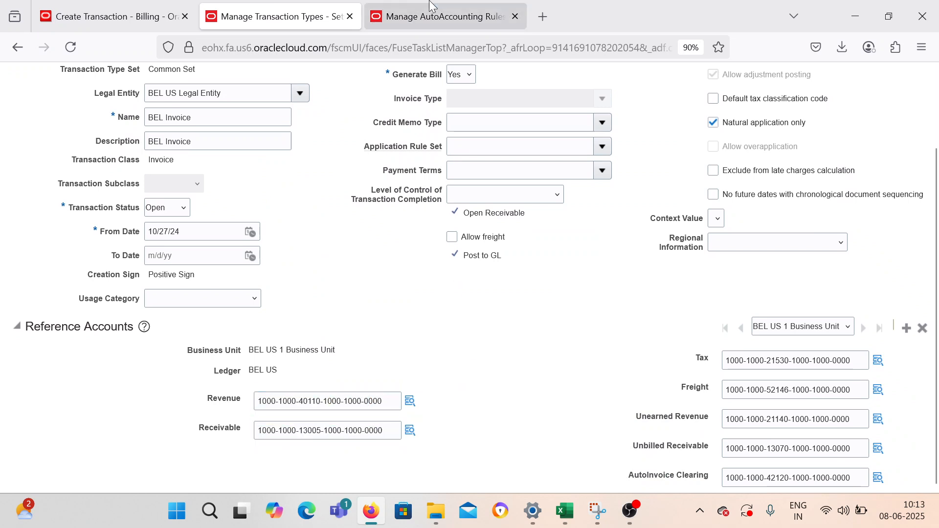
- Return to the new Receivable AutoAccounting rule and discard it without creating it
{"action": "left_click", "coordinate": [440, 17]}
{"action": "left_click_drag", "start_coordinate": [366, 166], "coordinate": [470, 170]}
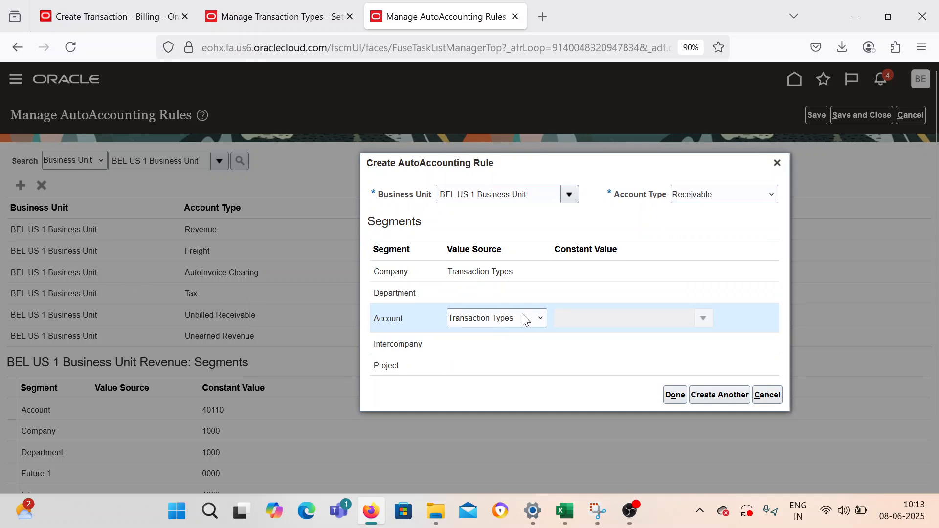
{"action": "left_click", "coordinate": [778, 164]}
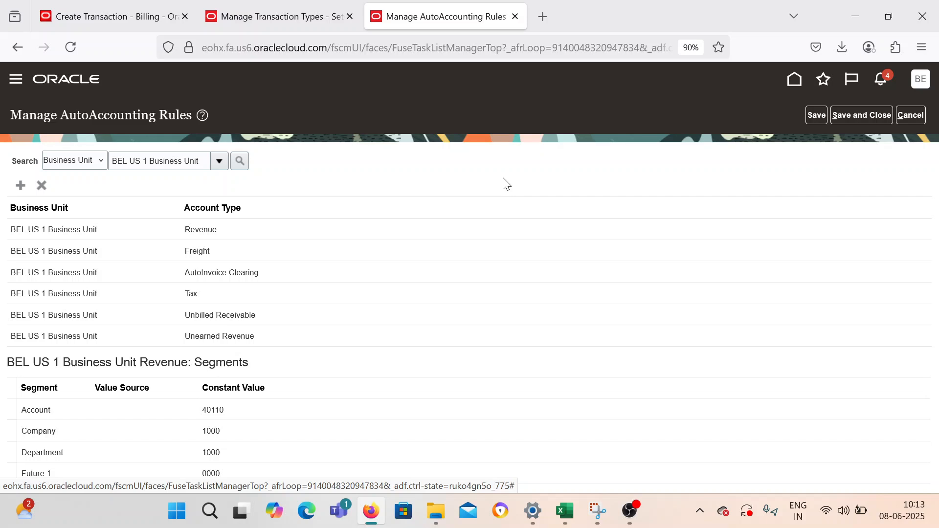
- Look over the BEL US 1 Business Unit AutoAccounting rules, and close the AutoAccounting rules and transaction types pages
{"action": "scroll", "coordinate": [420, 225], "scroll_direction": "down", "scroll_amount": 2}
{"action": "scroll", "coordinate": [426, 248], "scroll_direction": "up", "scroll_amount": 2}
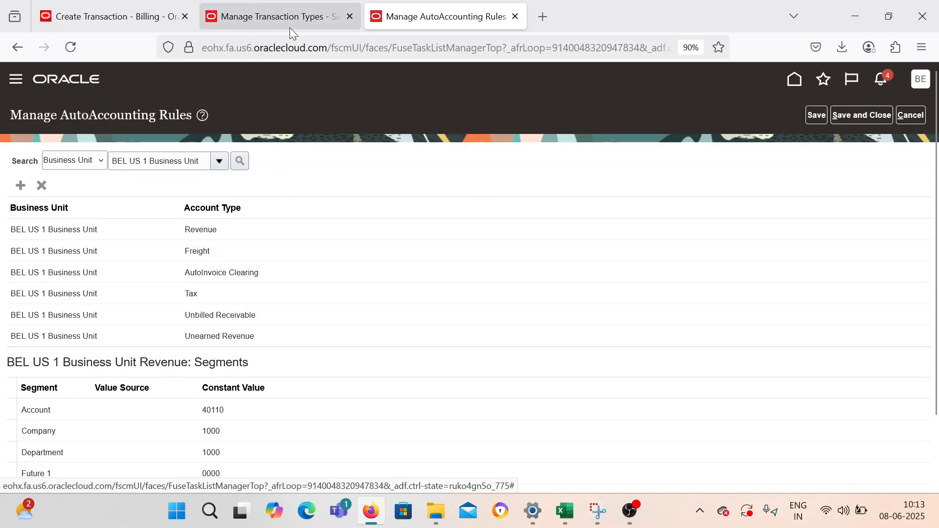
{"action": "scroll", "coordinate": [342, 392], "scroll_direction": "down", "scroll_amount": 2}
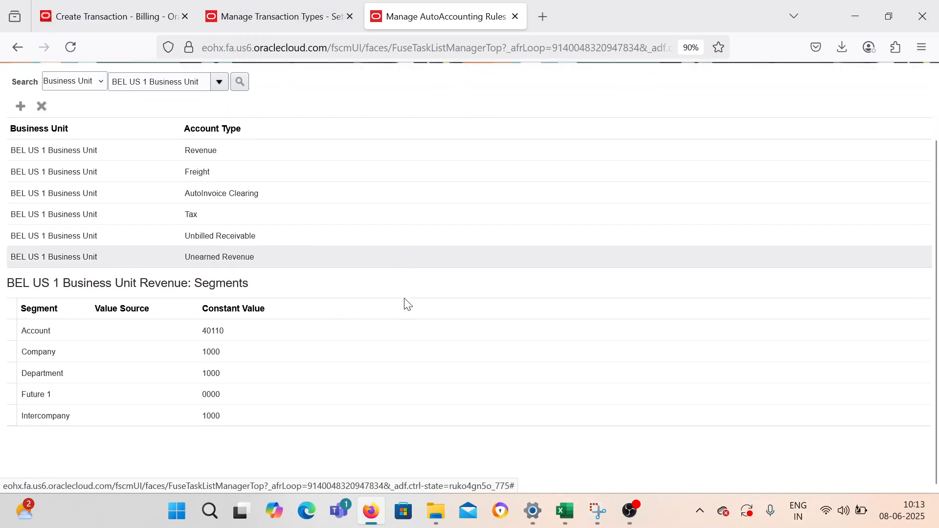
{"action": "scroll", "coordinate": [267, 337], "scroll_direction": "up", "scroll_amount": 2}
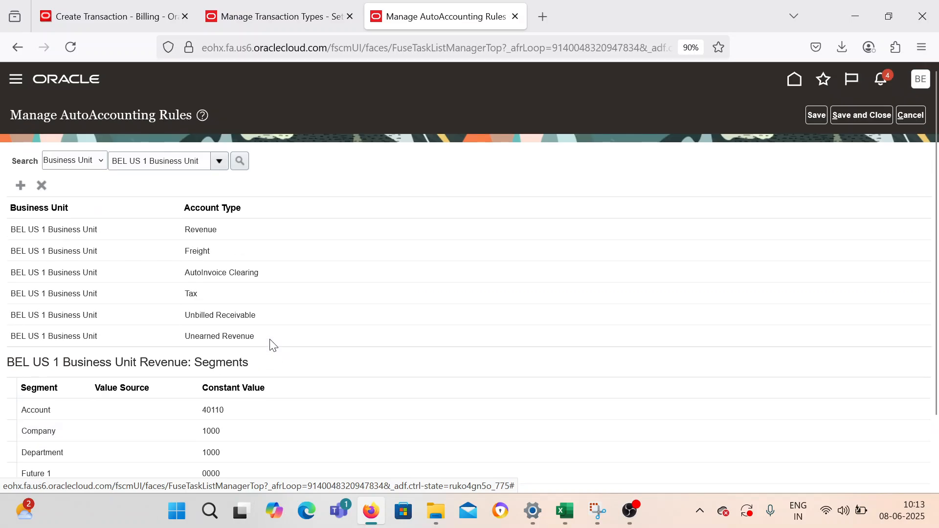
{"action": "left_click", "coordinate": [516, 16]}
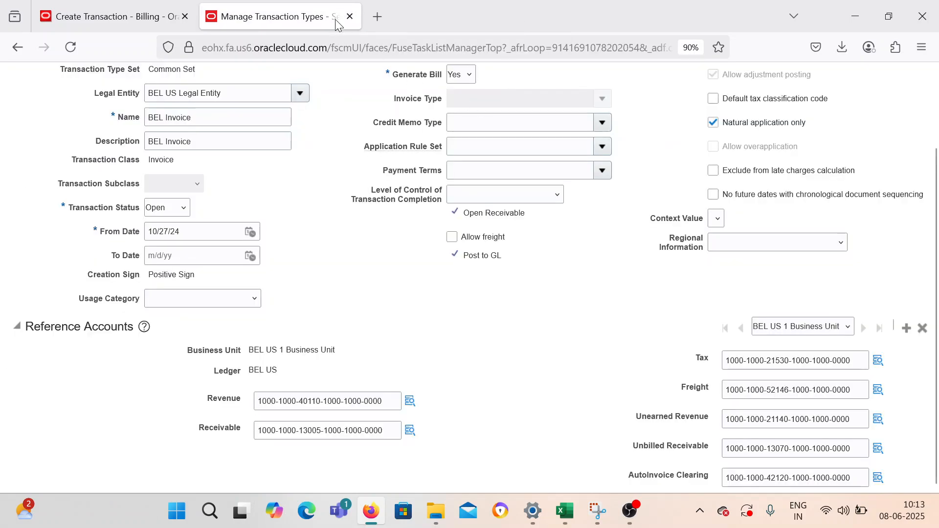
{"action": "left_click", "coordinate": [351, 17]}
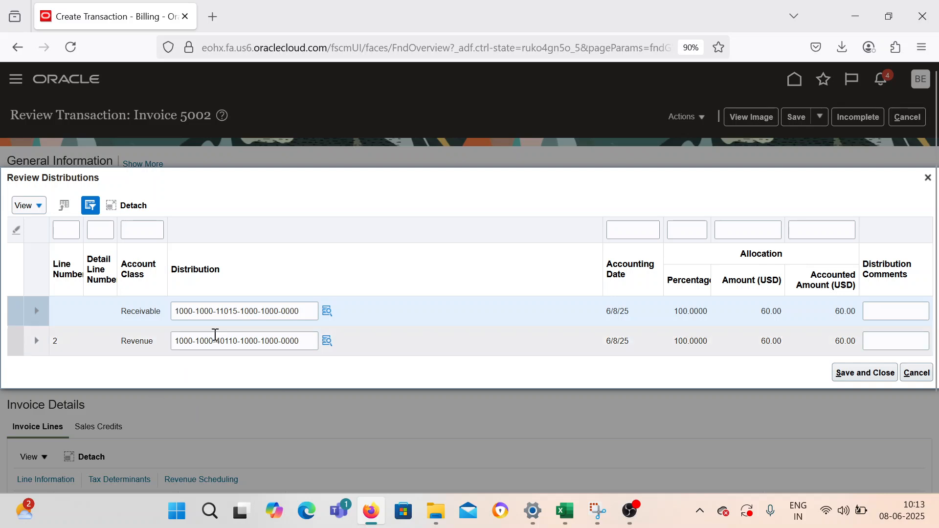
- Close the distributions of invoice 5002, and save and close the invoice
{"action": "left_click", "coordinate": [928, 177]}
{"action": "double_click", "coordinate": [176, 242]}
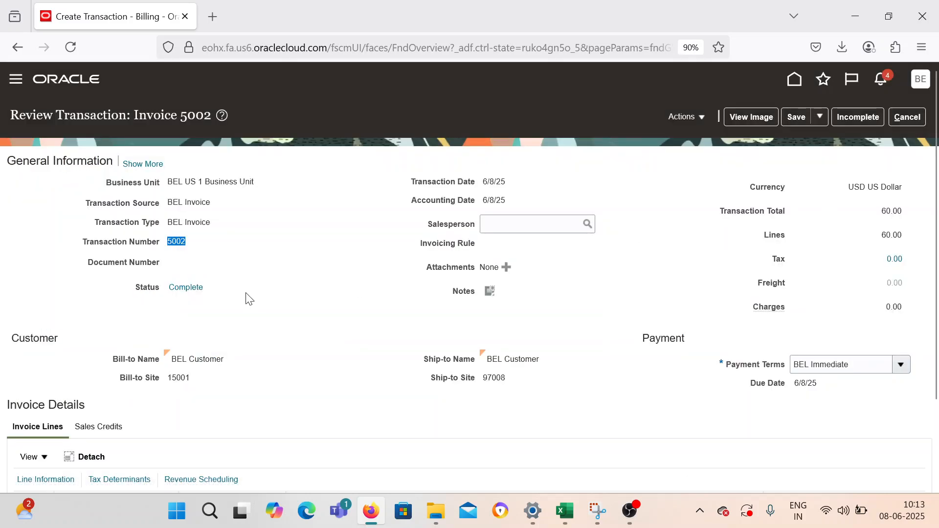
{"action": "left_click", "coordinate": [692, 287]}
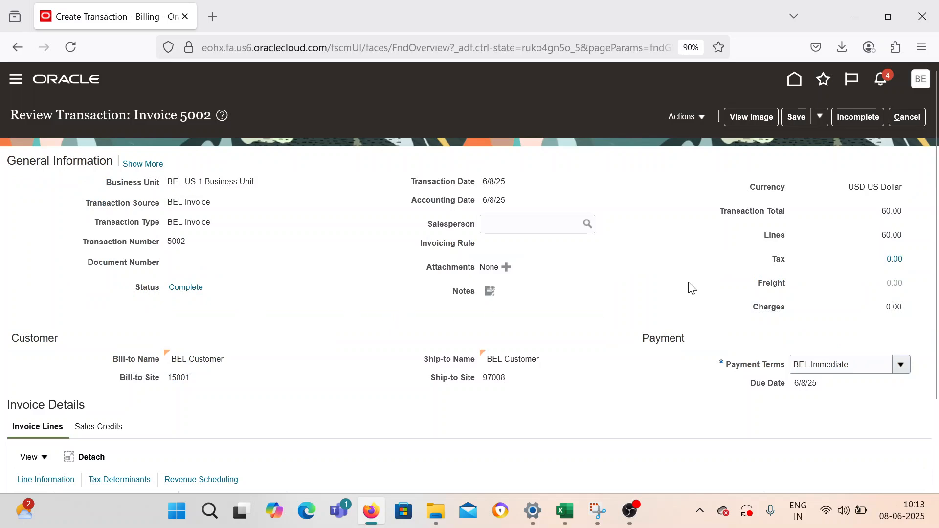
{"action": "left_click", "coordinate": [818, 117]}
{"action": "left_click", "coordinate": [807, 140]}
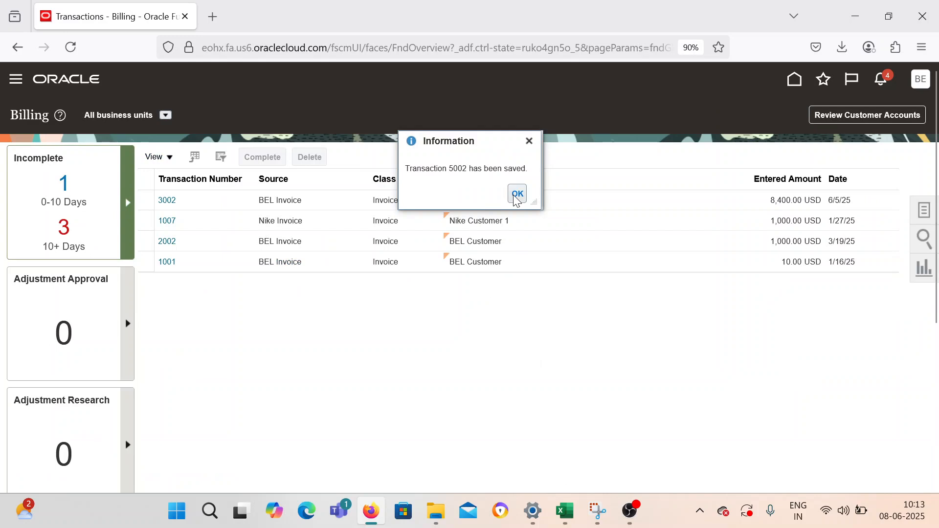
{"action": "left_click", "coordinate": [517, 194]}
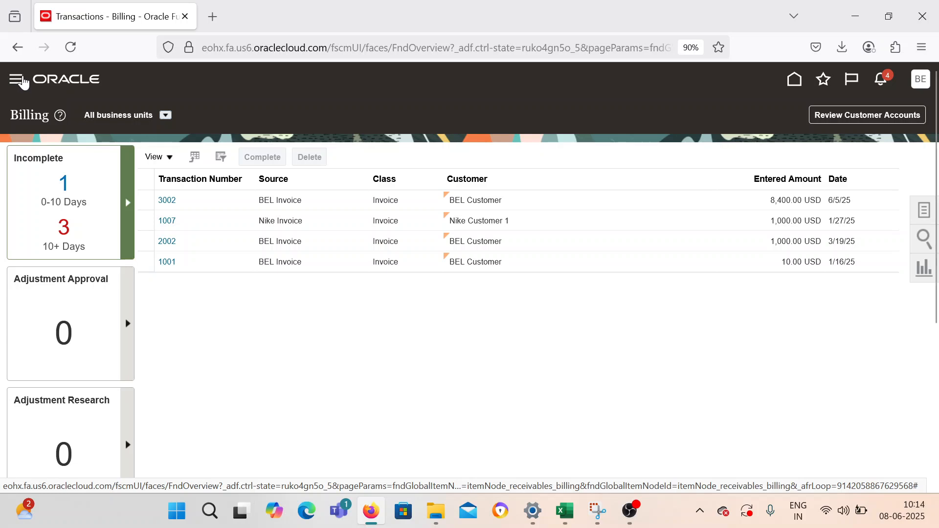
- Go to the Accounts Receivable work area under Receivables and start creating a receipt
{"action": "left_click", "coordinate": [16, 80]}
{"action": "scroll", "coordinate": [96, 253], "scroll_direction": "down", "scroll_amount": 4}
{"action": "scroll", "coordinate": [96, 253], "scroll_direction": "down", "scroll_amount": 3}
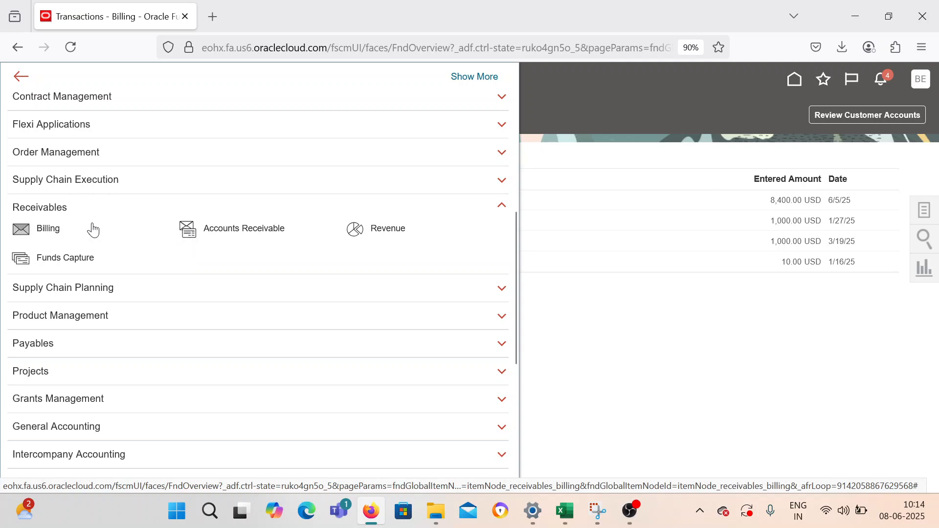
{"action": "left_click", "coordinate": [188, 229]}
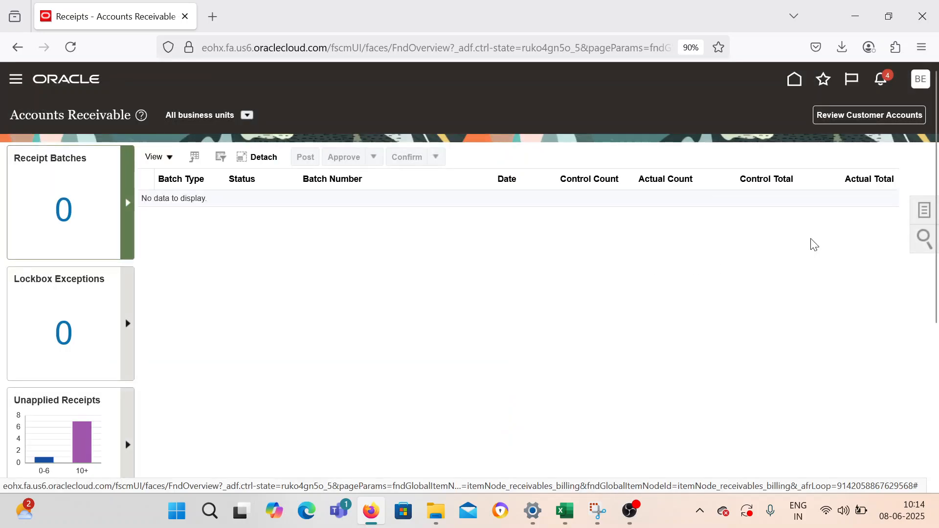
{"action": "left_click", "coordinate": [913, 213]}
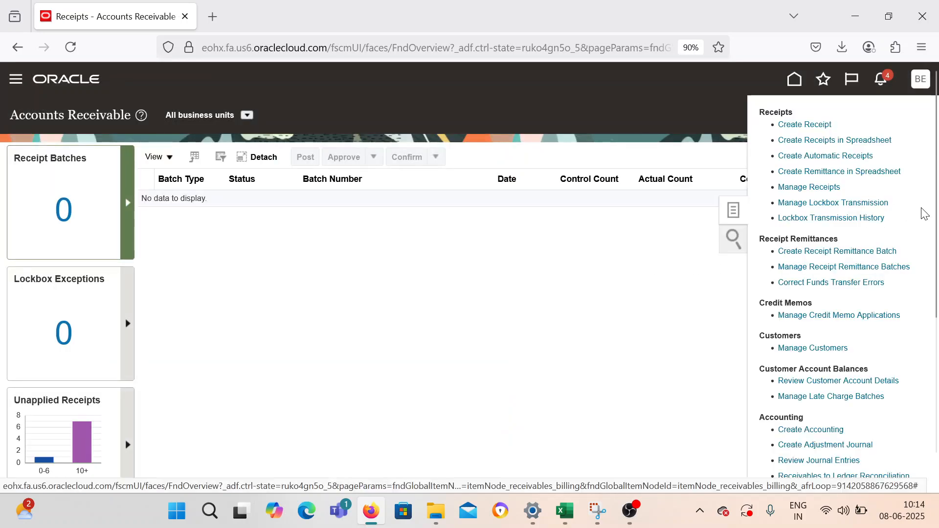
{"action": "left_click", "coordinate": [790, 125]}
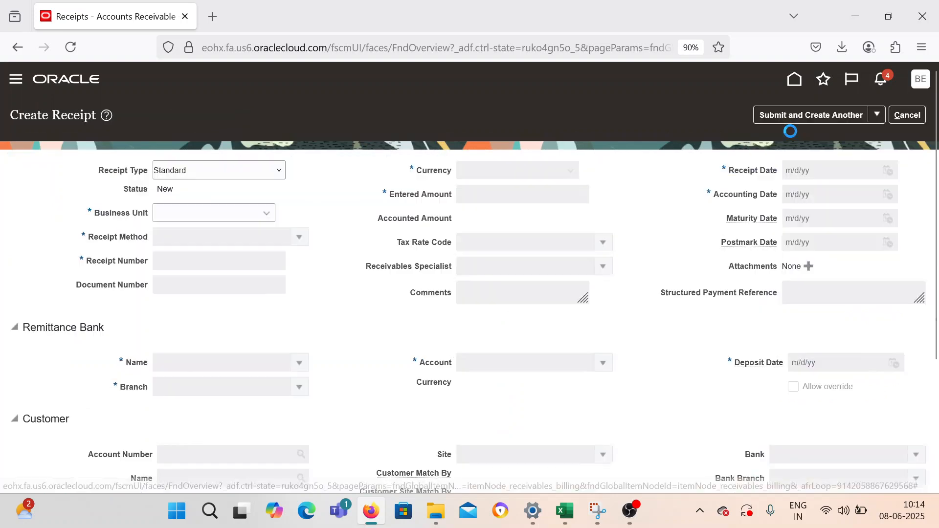
- Set the receipt's business unit to BEL US 1 Business Unit and its receipt method to BEL Manual
{"action": "left_click", "coordinate": [256, 209]}
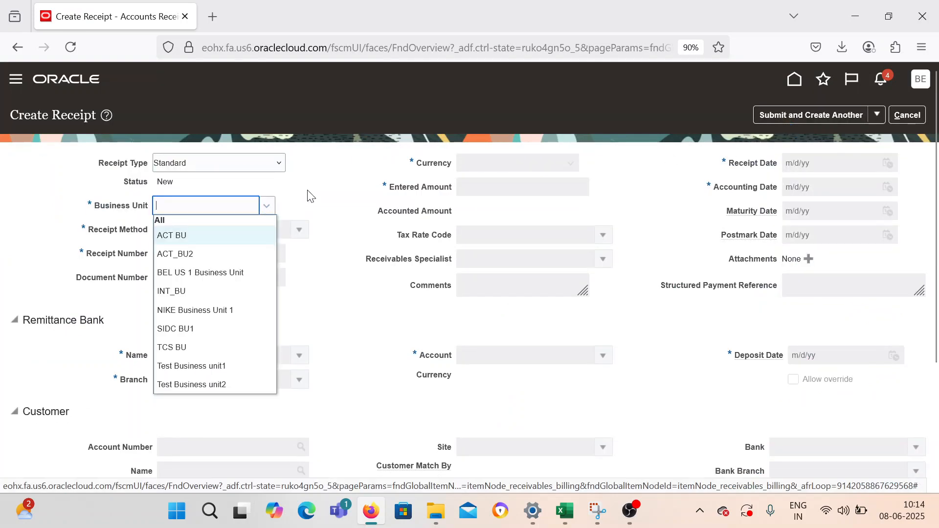
{"action": "left_click", "coordinate": [210, 270]}
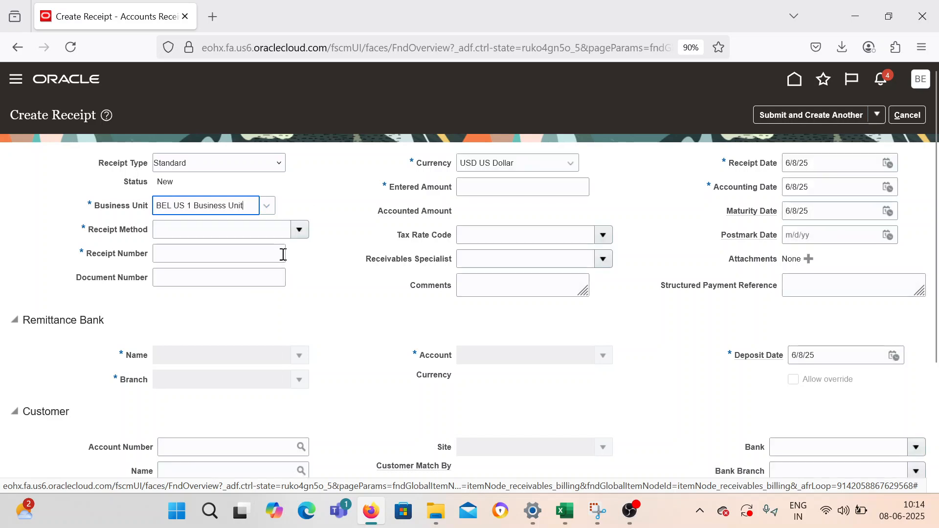
{"action": "left_click", "coordinate": [295, 230]}
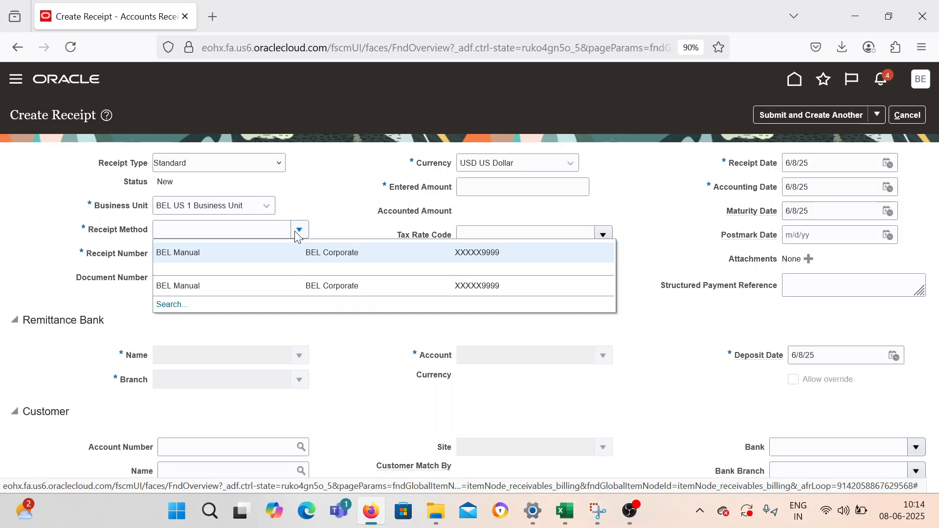
{"action": "left_click", "coordinate": [228, 254]}
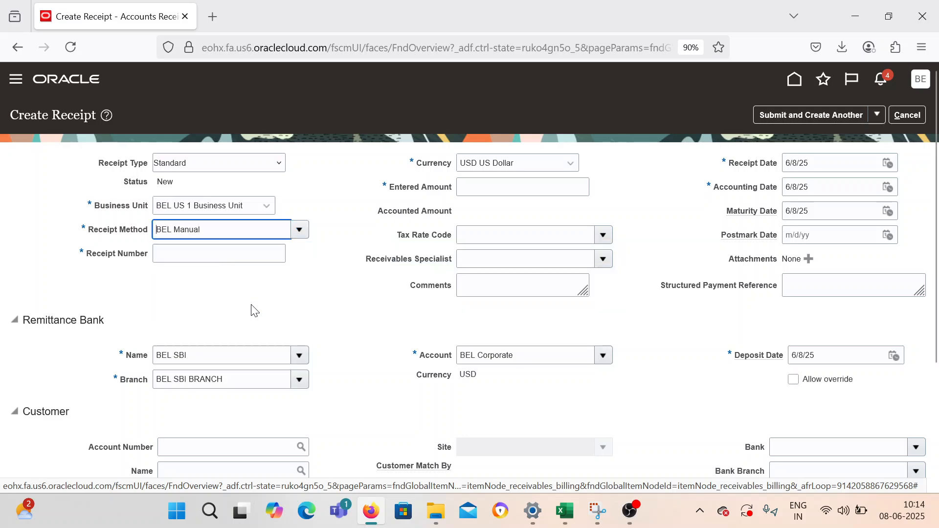
- Enter 5002_Receipt_KT as the receipt number and 60 as the entered amount
{"action": "left_click", "coordinate": [243, 251]}
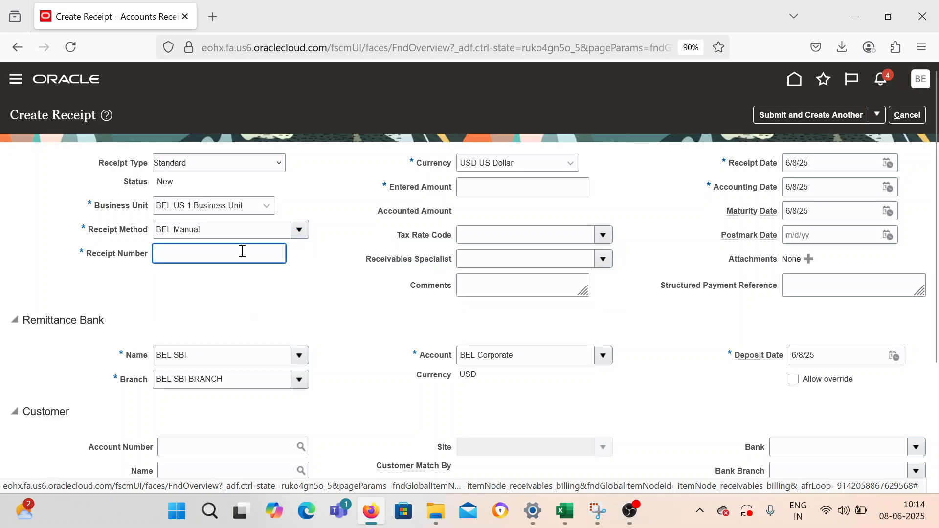
{"action": "type", "text": "5002_Receipt"}
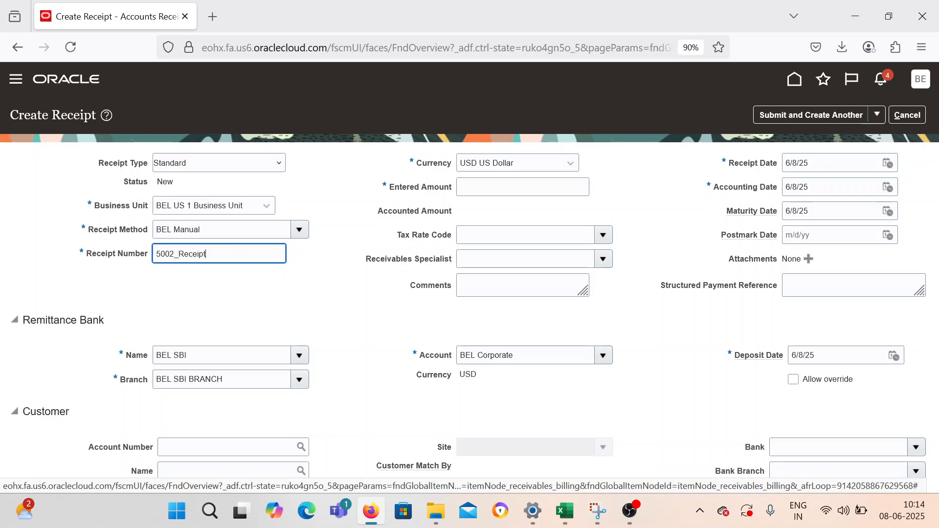
{"action": "type", "text": "_KT"}
{"action": "key", "text": "Tab"}
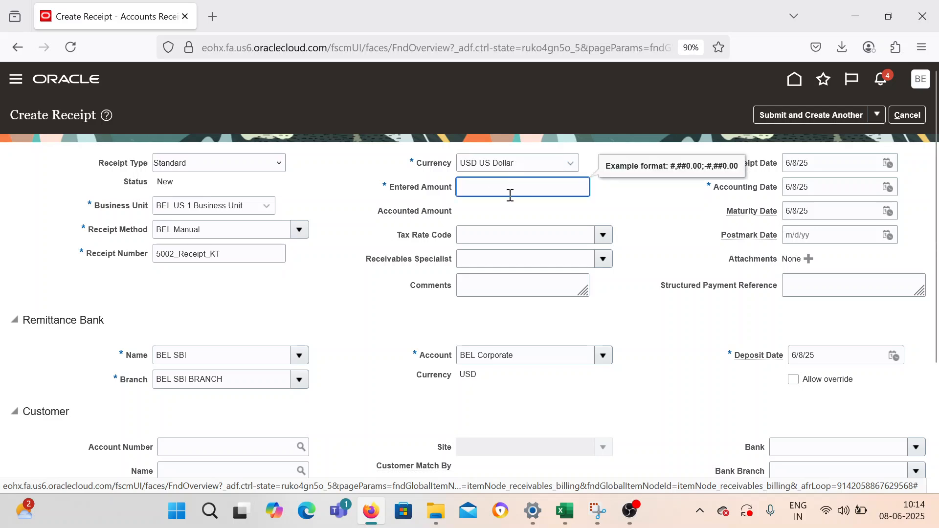
{"action": "type", "text": "60"}
{"action": "left_click", "coordinate": [359, 304]}
- Search for BEL by customer name, assign BEL Customer to the receipt, and set the customer site to 15001
{"action": "scroll", "coordinate": [360, 305], "scroll_direction": "down", "scroll_amount": 3}
{"action": "scroll", "coordinate": [360, 306], "scroll_direction": "down", "scroll_amount": 1}
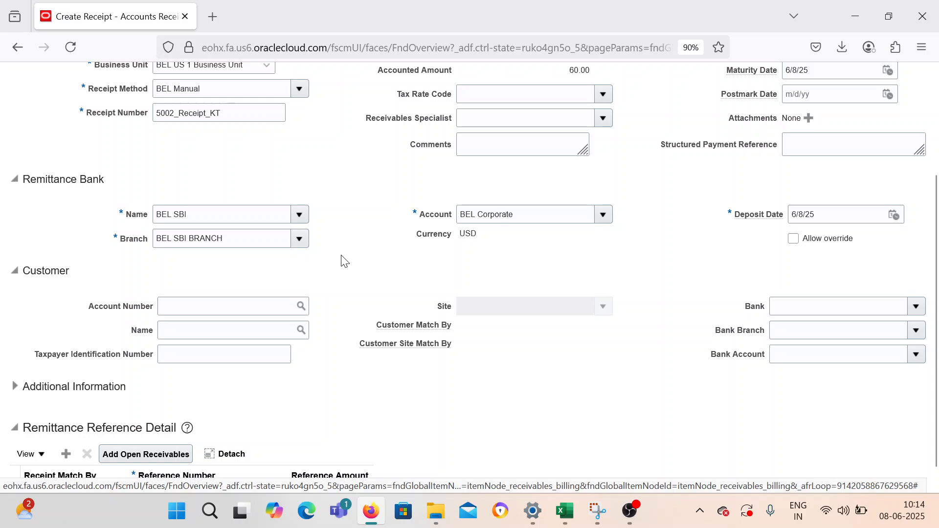
{"action": "scroll", "coordinate": [345, 259], "scroll_direction": "up", "scroll_amount": 3}
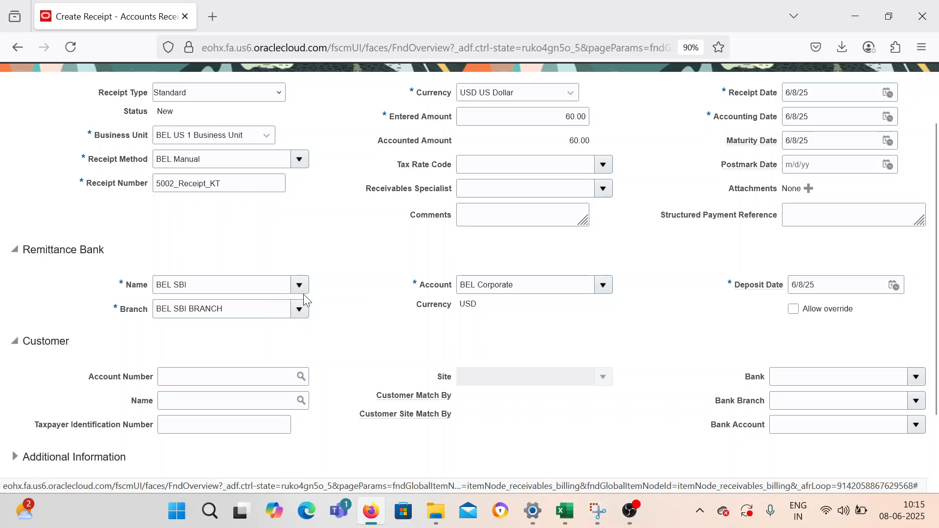
{"action": "scroll", "coordinate": [349, 320], "scroll_direction": "down", "scroll_amount": 3}
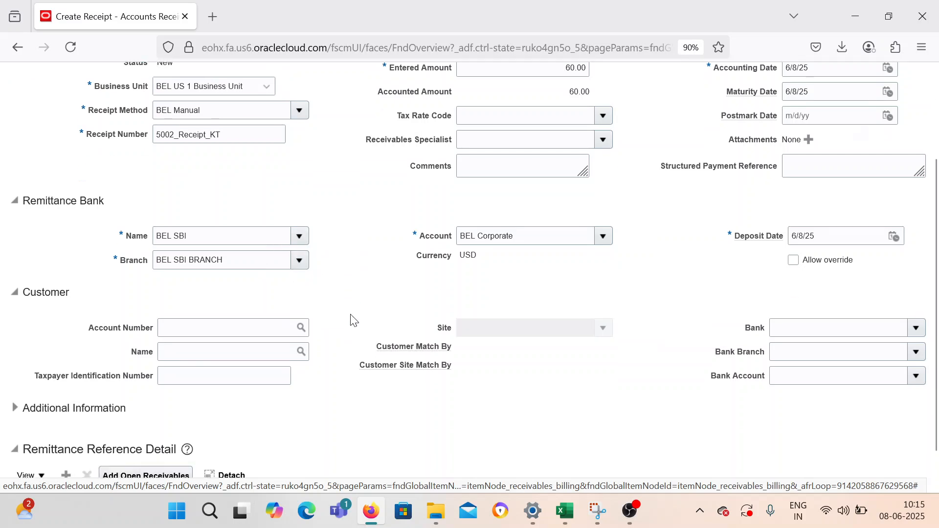
{"action": "scroll", "coordinate": [348, 336], "scroll_direction": "down", "scroll_amount": 1}
{"action": "left_click", "coordinate": [224, 287]}
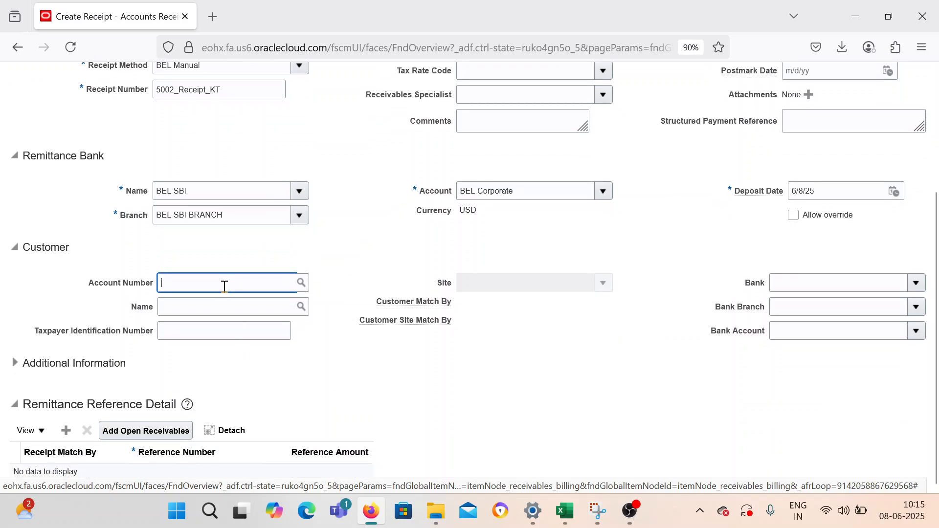
{"action": "type", "text": "BEL"}
{"action": "key", "text": "Tab"}
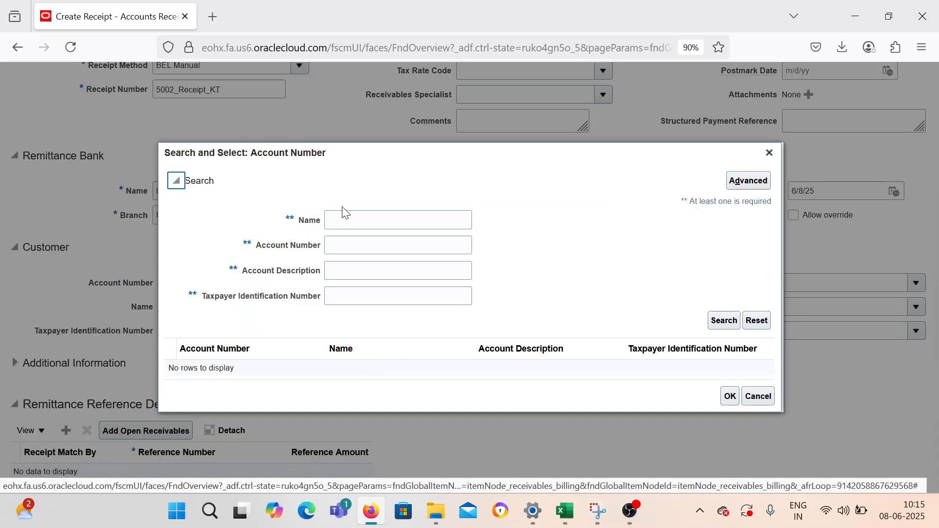
{"action": "left_click", "coordinate": [347, 216]}
{"action": "type", "text": "B"}
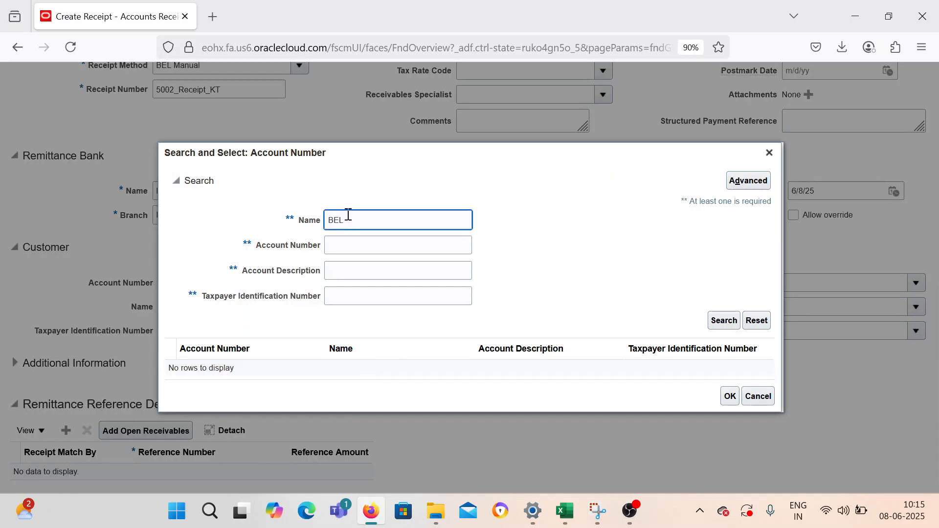
{"action": "key", "text": "Return"}
{"action": "left_click", "coordinate": [358, 368]}
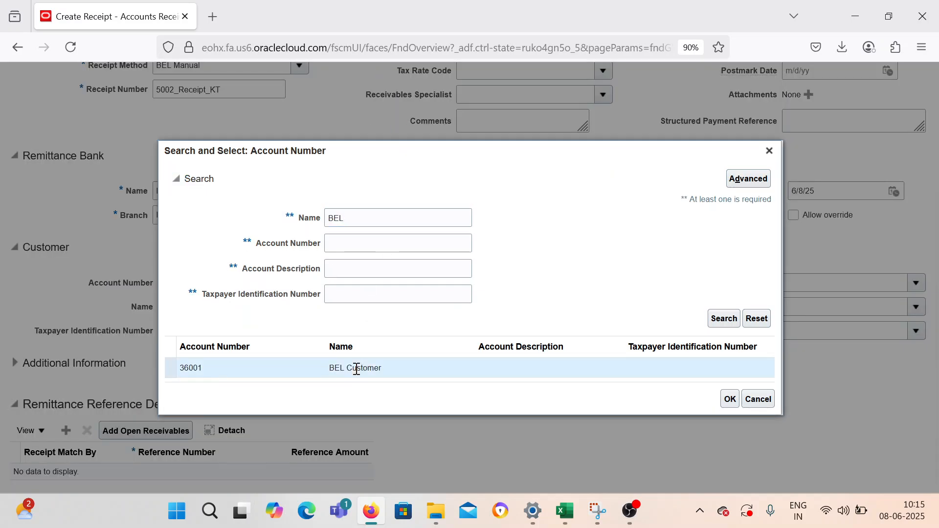
{"action": "left_click", "coordinate": [725, 404]}
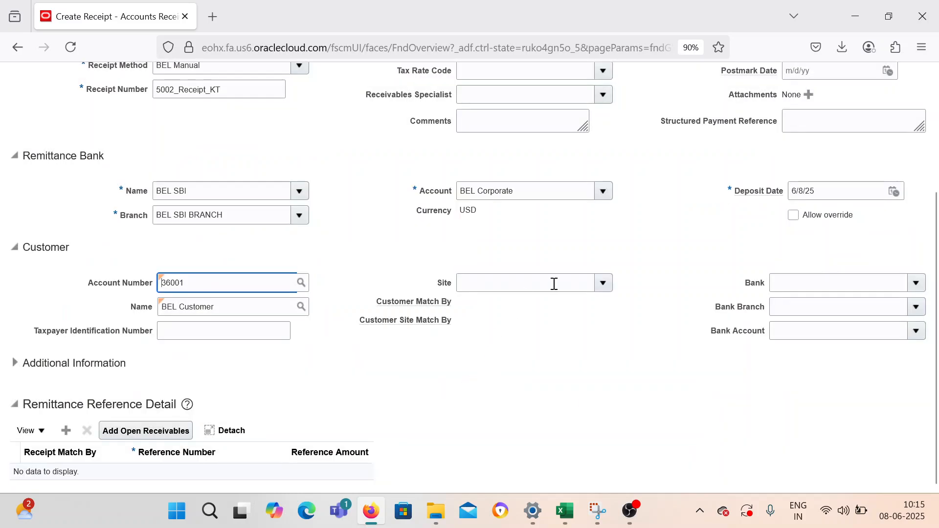
{"action": "left_click", "coordinate": [603, 283]}
{"action": "left_click", "coordinate": [483, 338]}
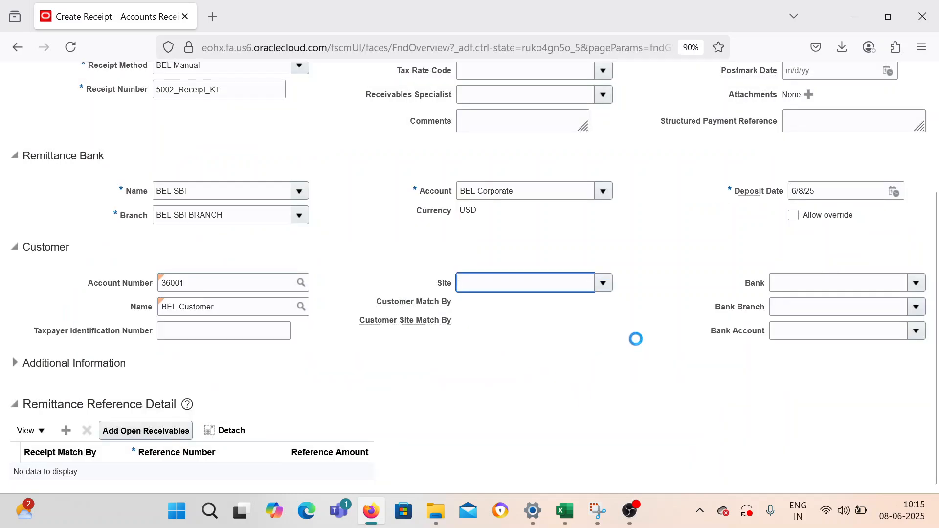
- Submit the receipt with the option to apply it manually
{"action": "scroll", "coordinate": [624, 337], "scroll_direction": "up", "scroll_amount": 2}
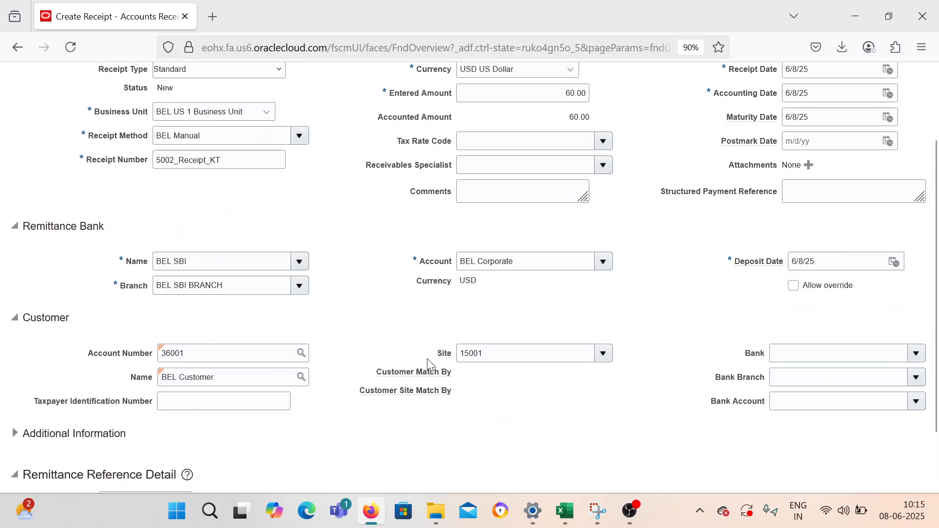
{"action": "scroll", "coordinate": [430, 364], "scroll_direction": "up", "scroll_amount": 3}
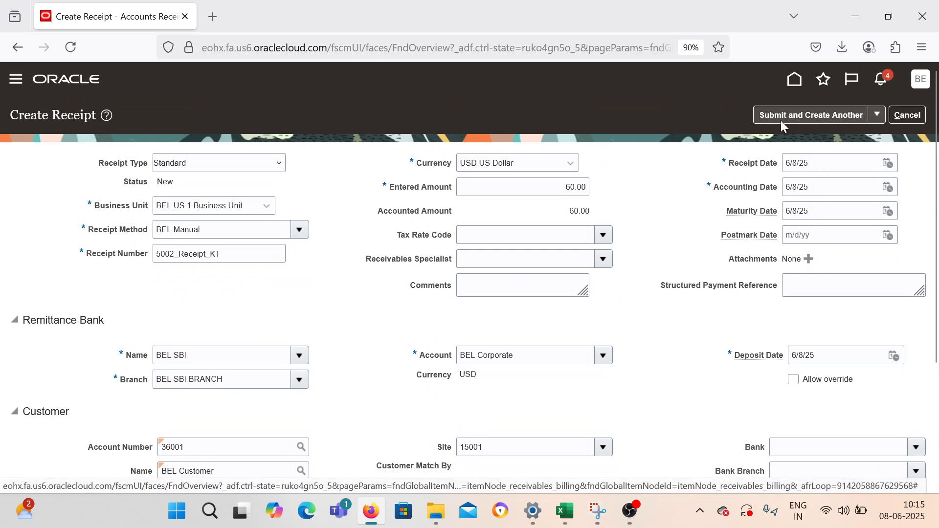
{"action": "left_click", "coordinate": [879, 115]}
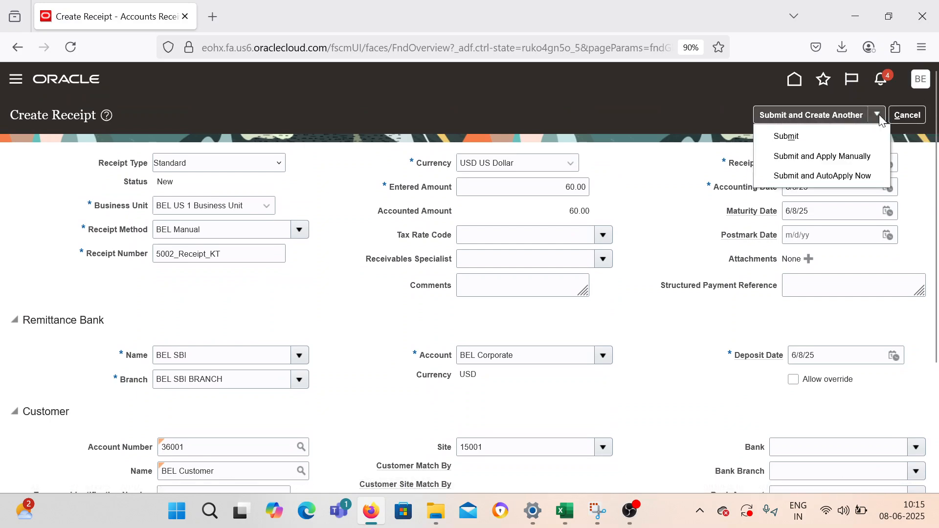
{"action": "left_click", "coordinate": [831, 156]}
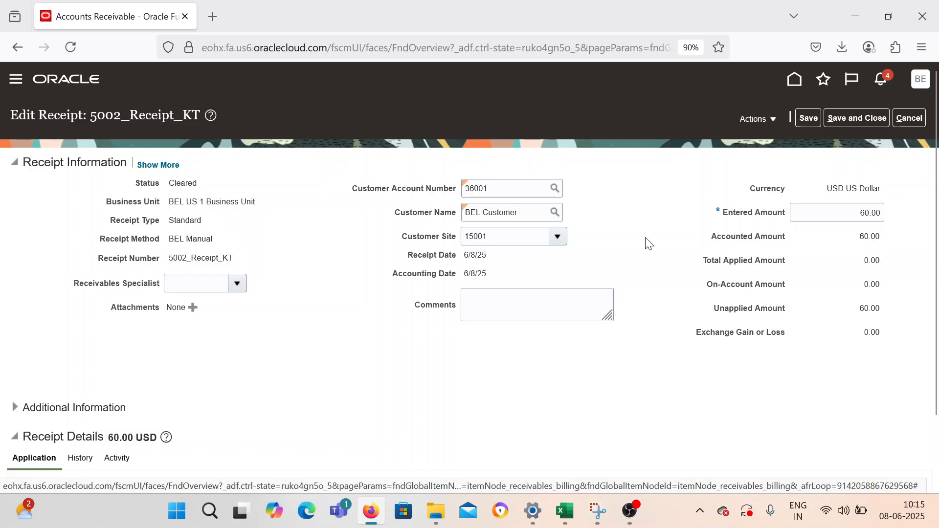
- Search the open receivables for receipt reference number 5002, matching by transaction number
{"action": "scroll", "coordinate": [649, 243], "scroll_direction": "down", "scroll_amount": 2}
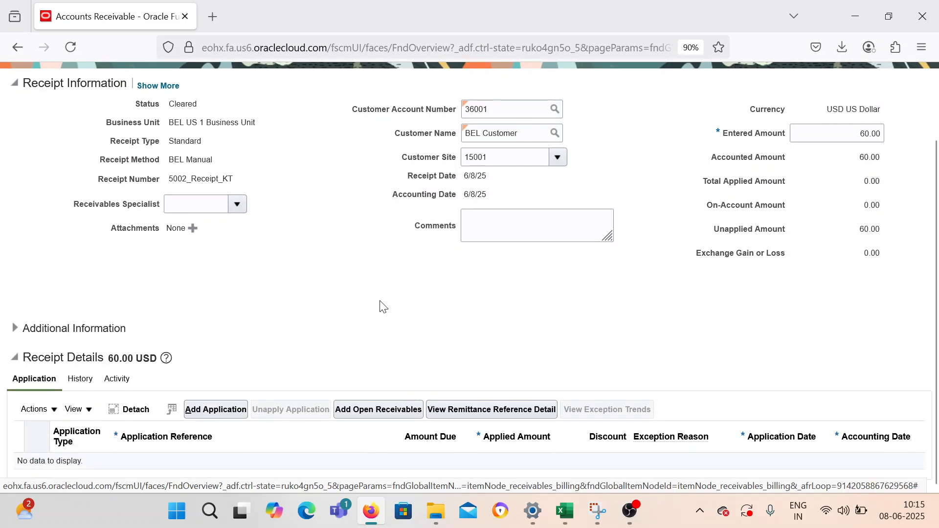
{"action": "left_click", "coordinate": [349, 412]}
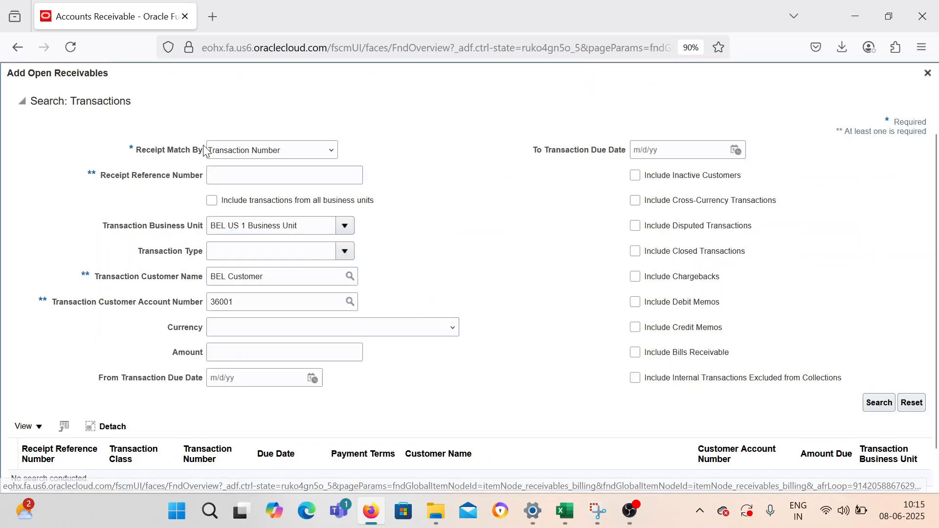
{"action": "left_click", "coordinate": [238, 179]}
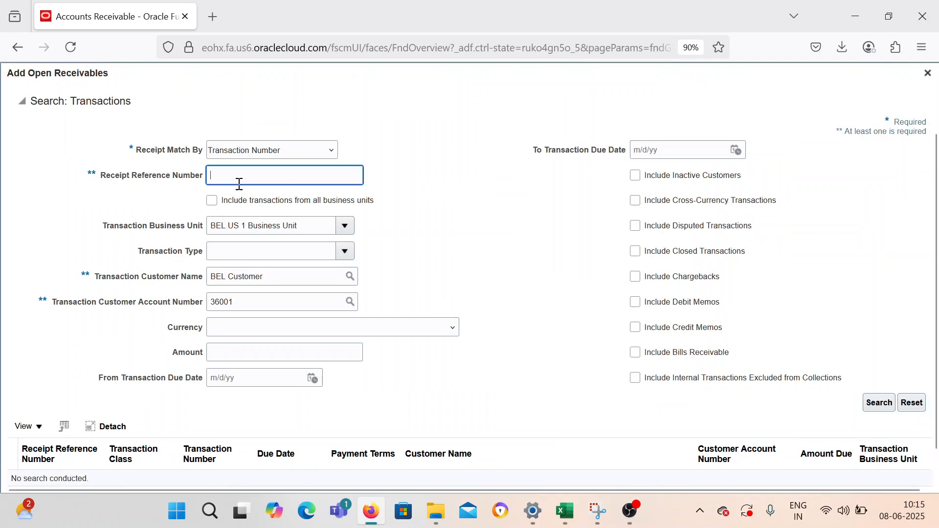
{"action": "type", "text": "5002"}
{"action": "scroll", "coordinate": [689, 405], "scroll_direction": "down", "scroll_amount": 1}
{"action": "left_click", "coordinate": [879, 369]}
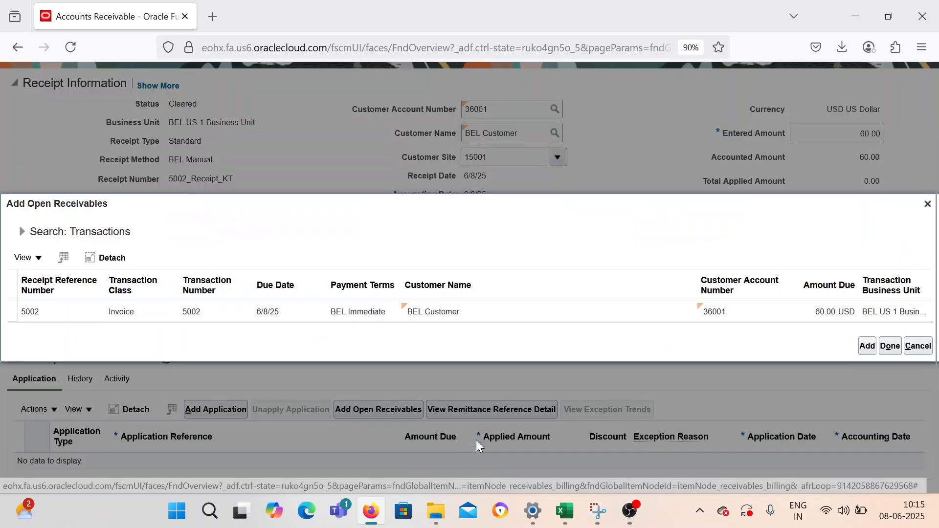
- Add invoice 5002 from the search results to the receipt's applications
{"action": "left_click", "coordinate": [52, 313]}
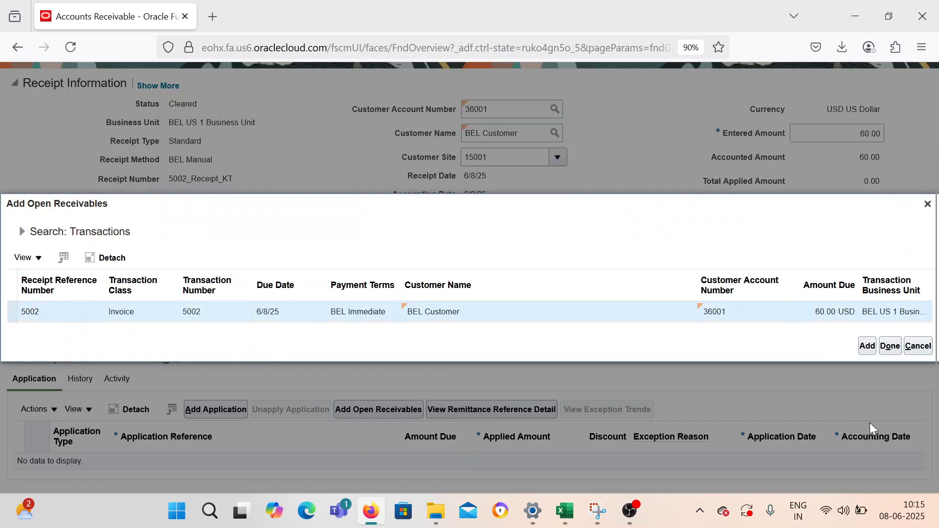
{"action": "left_click", "coordinate": [866, 346]}
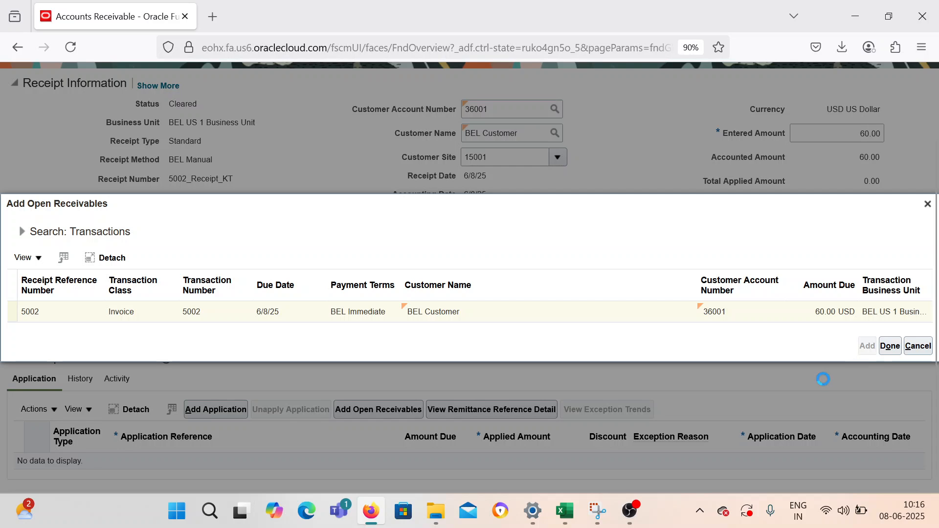
{"action": "left_click", "coordinate": [884, 347]}
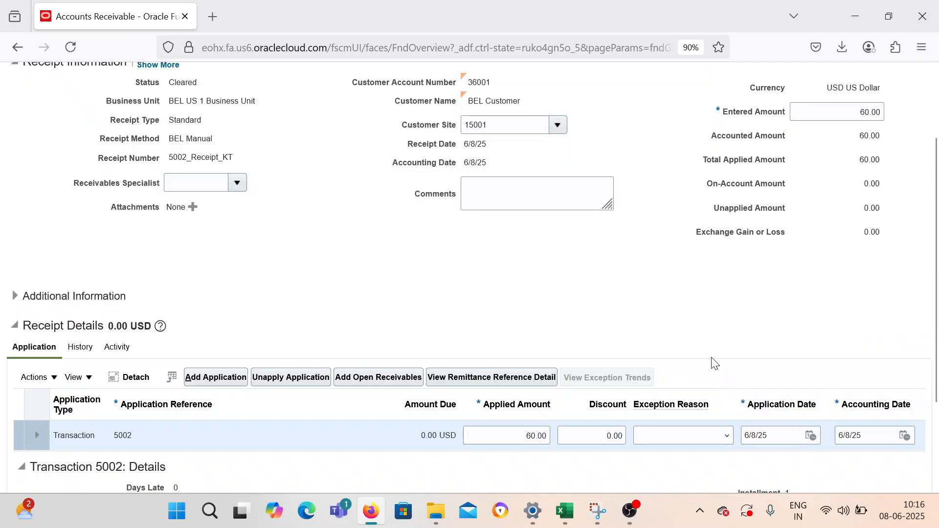
- Try to post receipt 5002_Receipt_KT to the ledger, then save and close the receipt
{"action": "scroll", "coordinate": [713, 359], "scroll_direction": "up", "scroll_amount": 3}
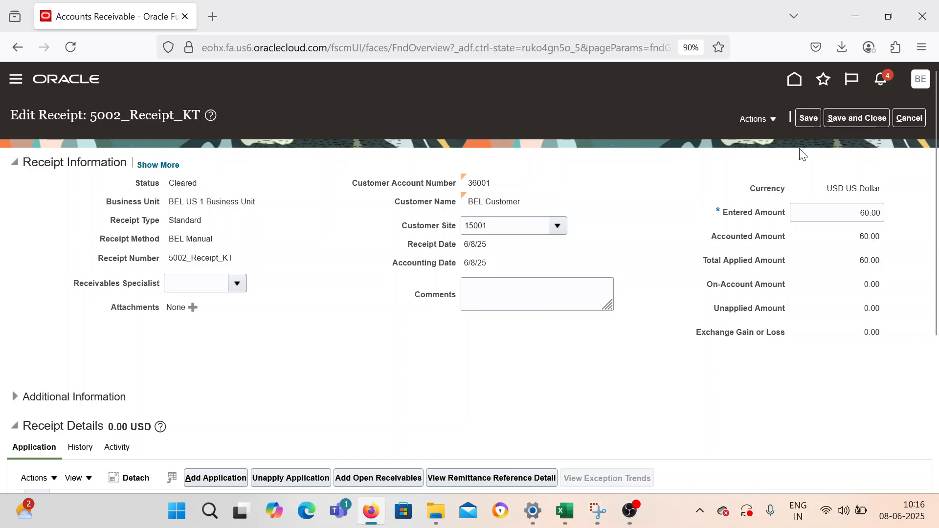
{"action": "left_click", "coordinate": [768, 120]}
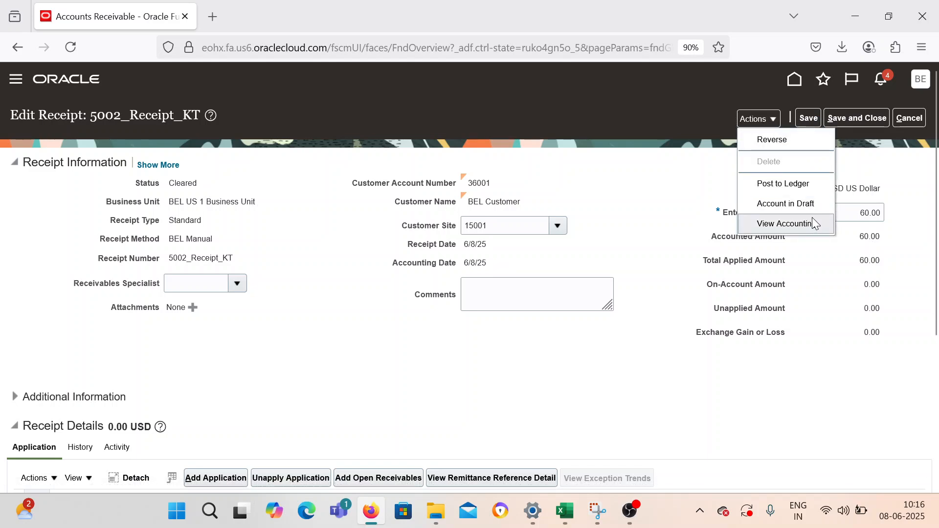
{"action": "left_click", "coordinate": [810, 191]}
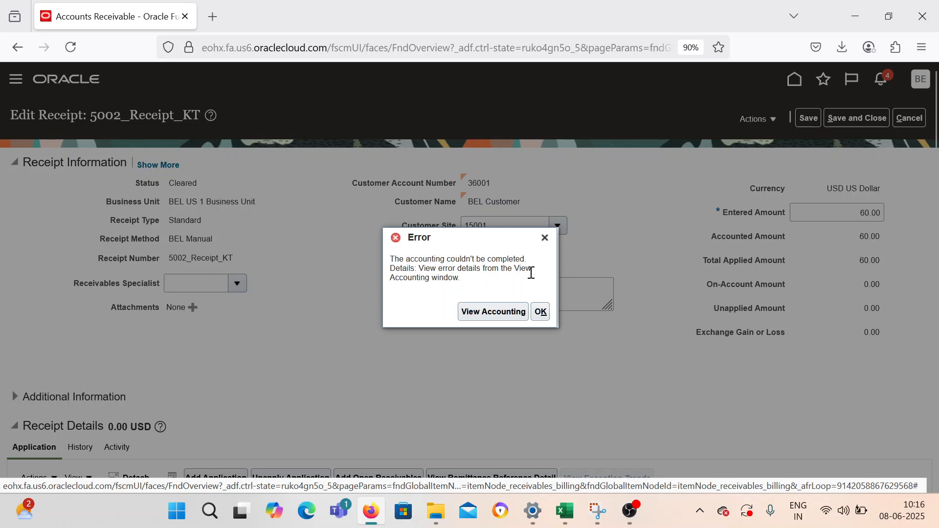
{"action": "left_click", "coordinate": [549, 240]}
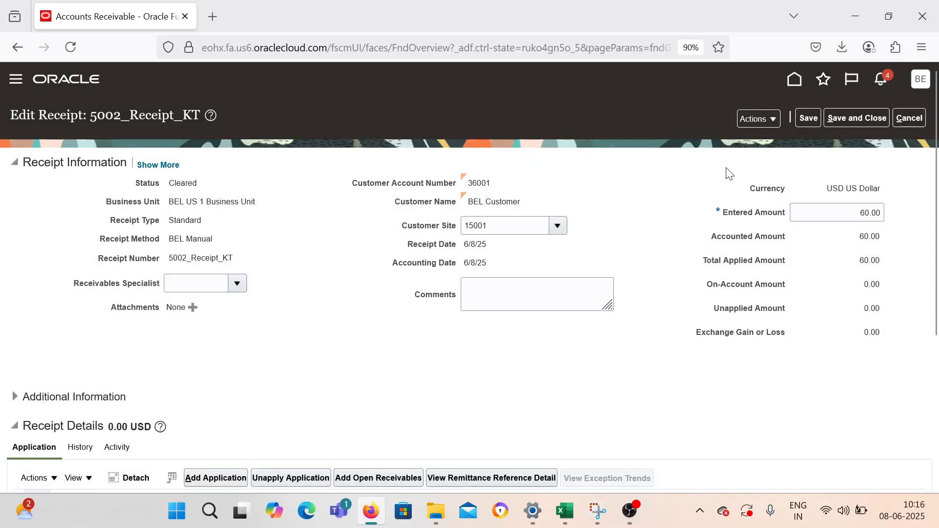
{"action": "scroll", "coordinate": [715, 171], "scroll_direction": "down", "scroll_amount": 4}
{"action": "scroll", "coordinate": [715, 179], "scroll_direction": "up", "scroll_amount": 4}
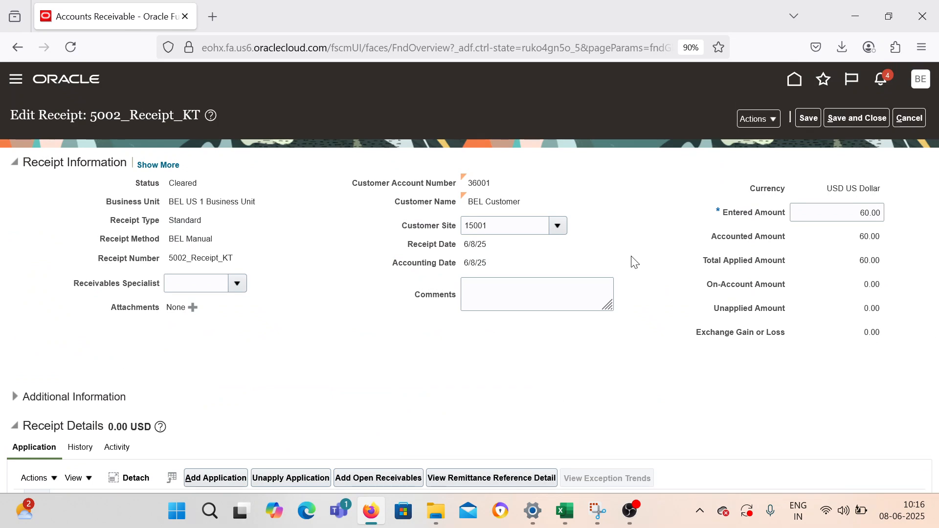
{"action": "left_click", "coordinate": [856, 122]}
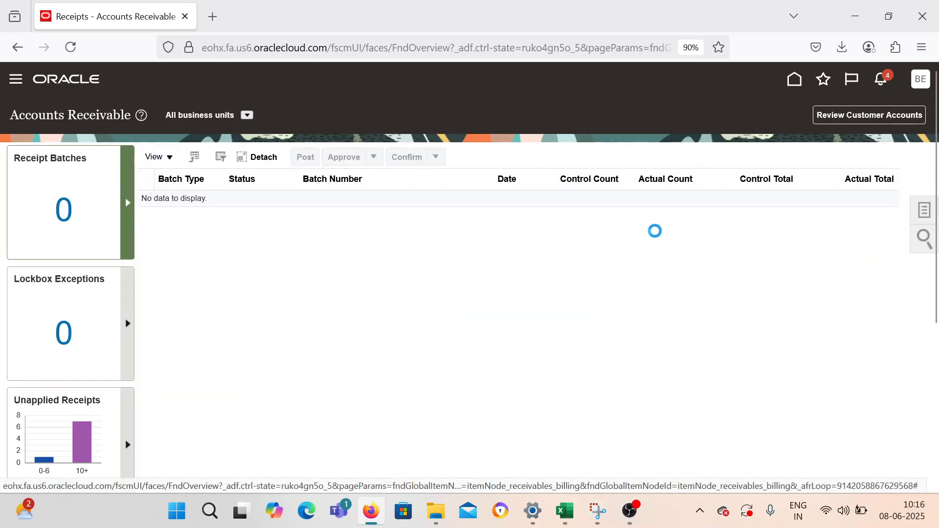
- Go to transaction management in Billing, search for transaction number 5002, and open the invoice
{"action": "left_click", "coordinate": [15, 79]}
{"action": "scroll", "coordinate": [157, 403], "scroll_direction": "down", "scroll_amount": 7}
{"action": "left_click", "coordinate": [28, 236]}
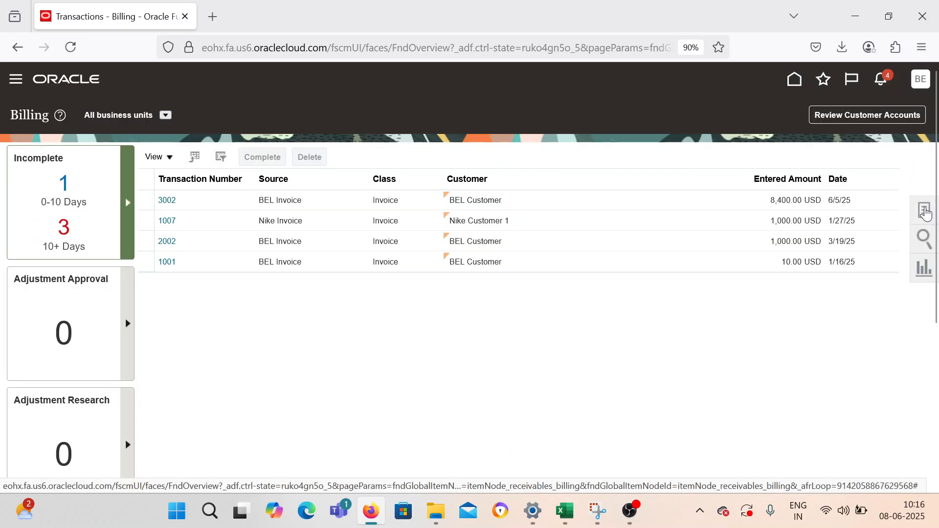
{"action": "left_click", "coordinate": [927, 215]}
{"action": "left_click", "coordinate": [822, 157]}
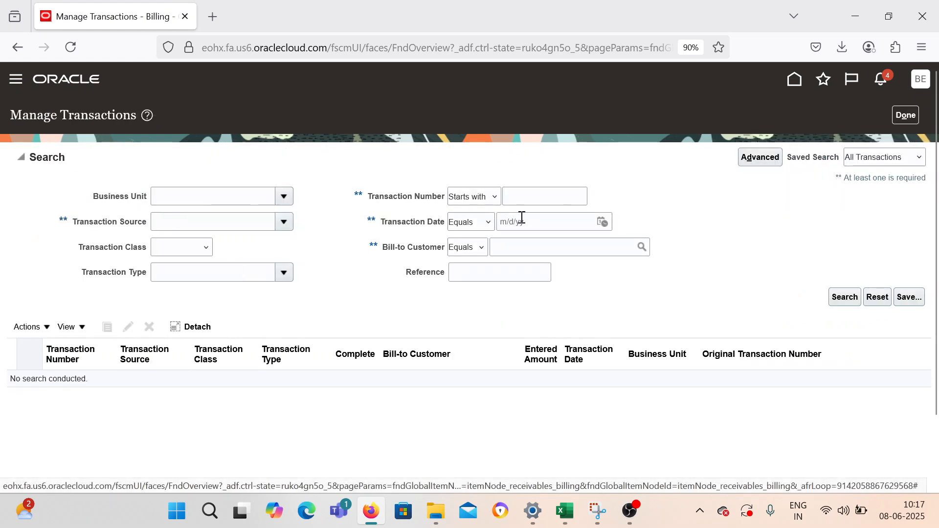
{"action": "left_click", "coordinate": [552, 197]}
{"action": "type", "text": "5002"}
{"action": "left_click", "coordinate": [844, 297]}
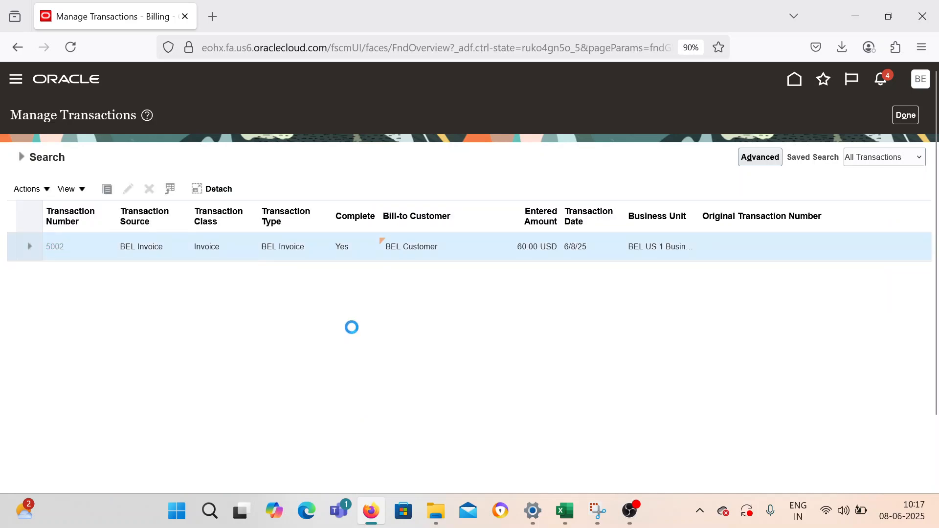
- Post invoice 5002 to the ledger, check its accounting lines, and close the invoice
{"action": "left_click", "coordinate": [688, 117]}
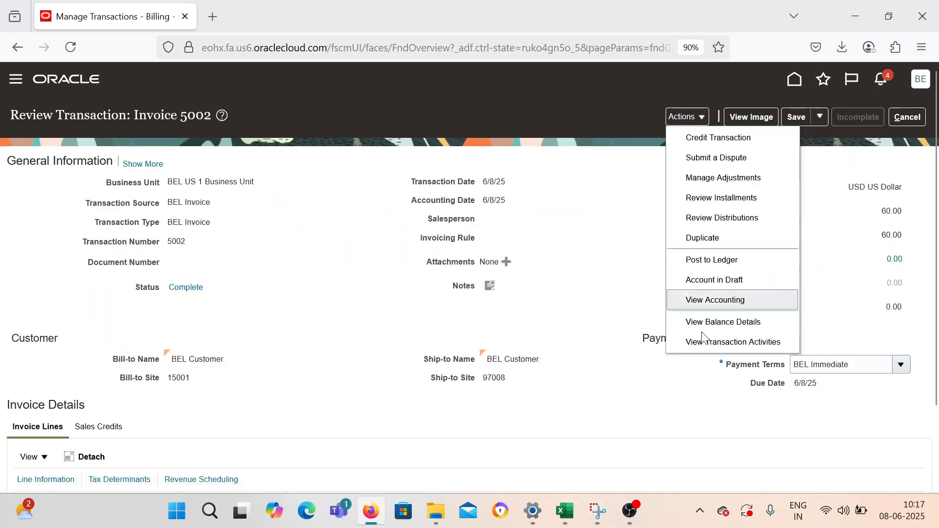
{"action": "left_click", "coordinate": [712, 263]}
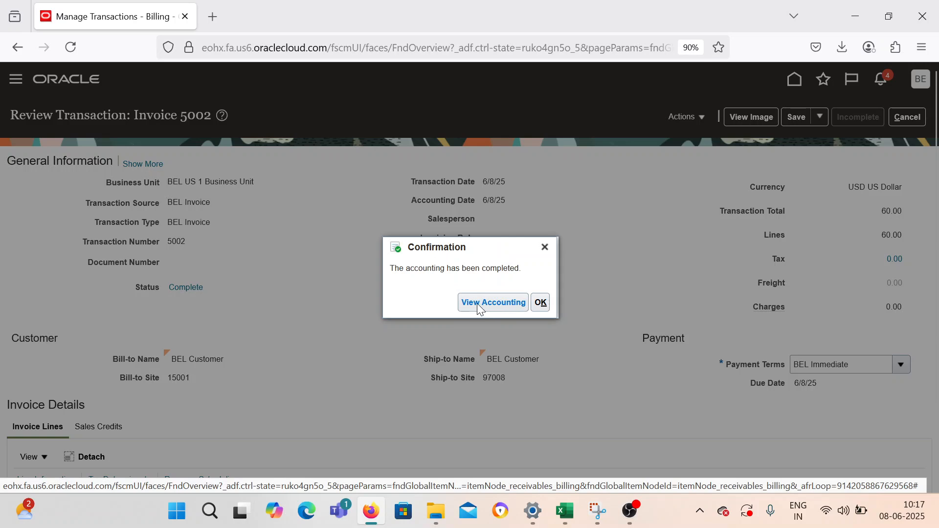
{"action": "left_click", "coordinate": [480, 303]}
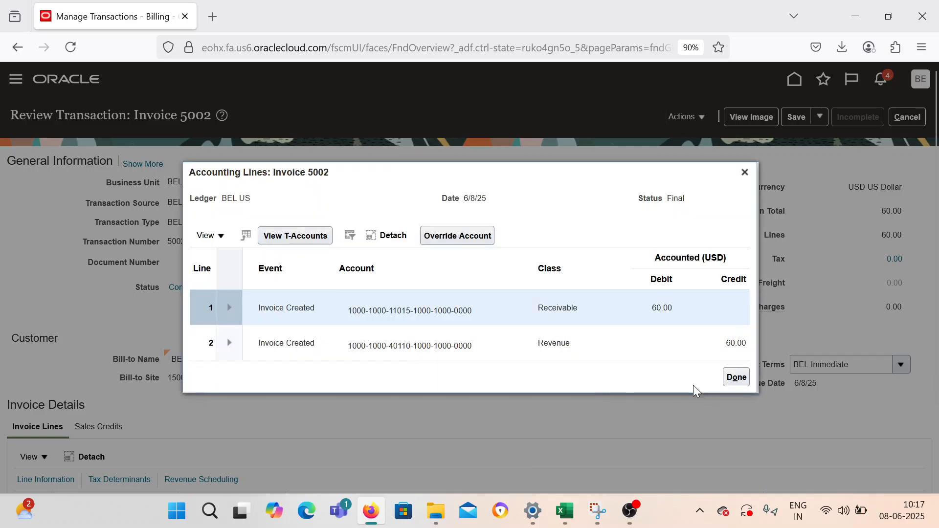
{"action": "left_click", "coordinate": [736, 377]}
{"action": "left_click", "coordinate": [820, 116]}
{"action": "left_click", "coordinate": [813, 139]}
{"action": "key", "text": "Return"}
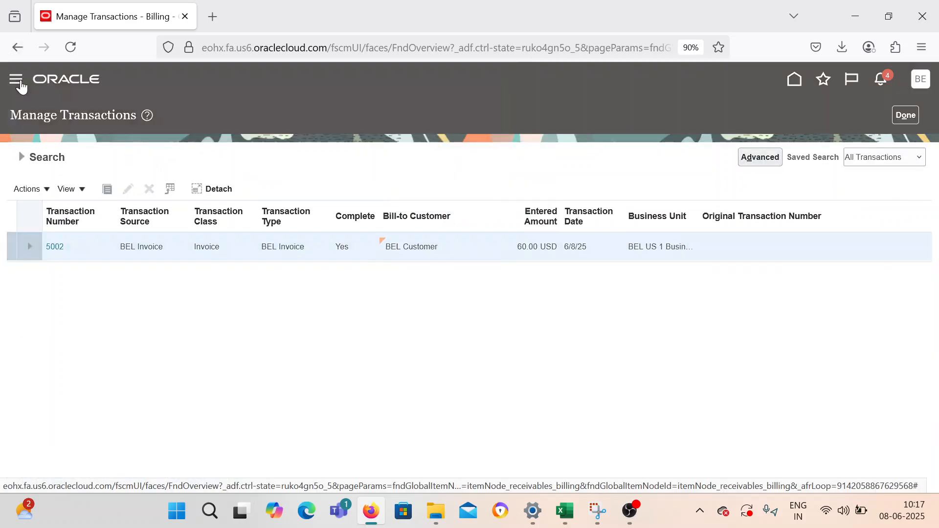
- Go to receipt management in Accounts Receivable, search for BEL Customer's receipts, and open 5002_Receipt_KT
{"action": "left_click", "coordinate": [20, 86]}
{"action": "scroll", "coordinate": [254, 377], "scroll_direction": "down", "scroll_amount": 6}
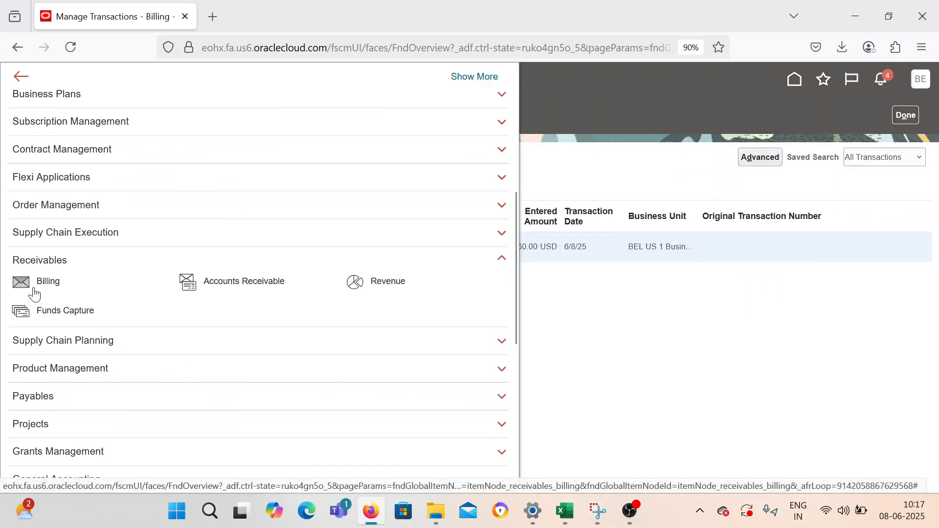
{"action": "left_click", "coordinate": [188, 284]}
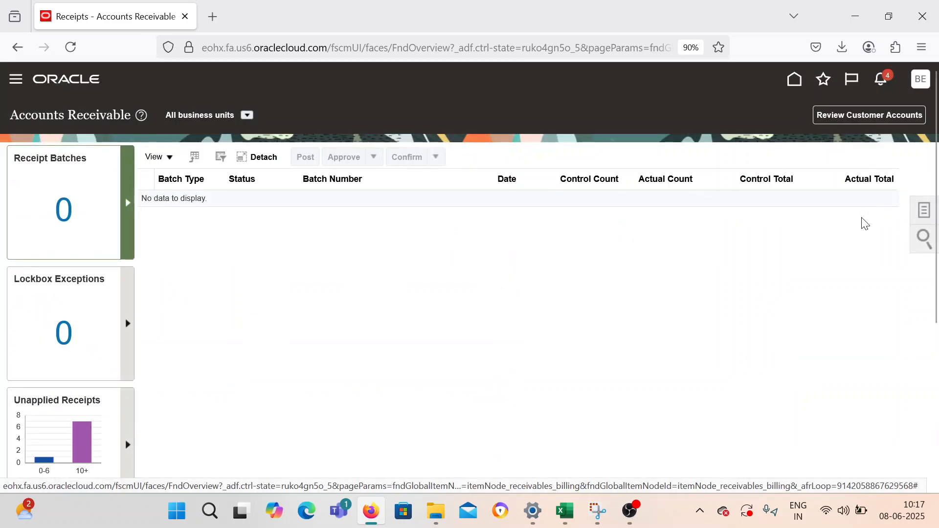
{"action": "left_click", "coordinate": [924, 211]}
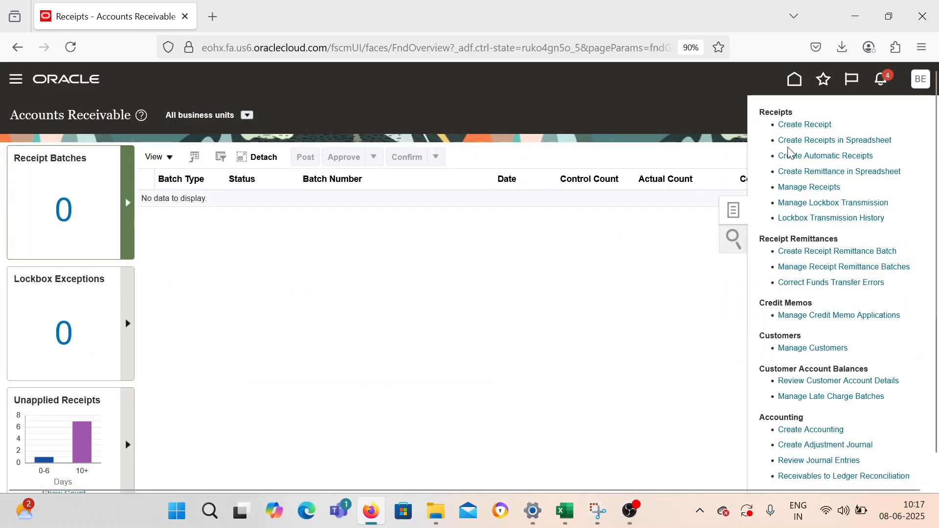
{"action": "left_click", "coordinate": [793, 187]}
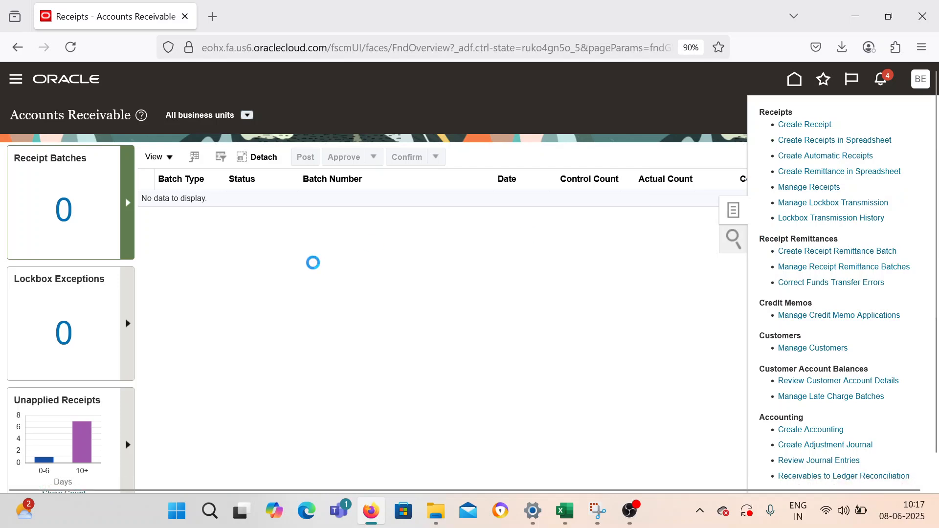
{"action": "left_click", "coordinate": [235, 250]}
{"action": "key", "text": "Tab"}
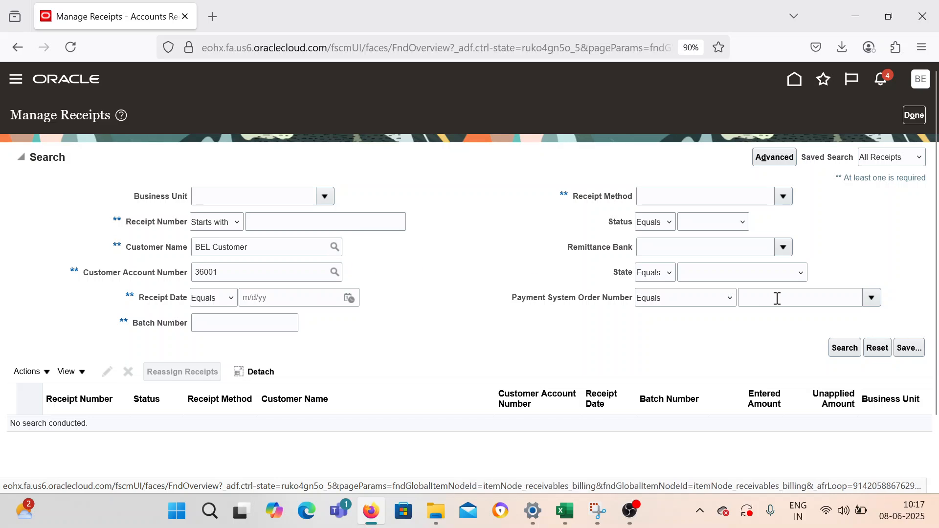
{"action": "left_click", "coordinate": [845, 347]}
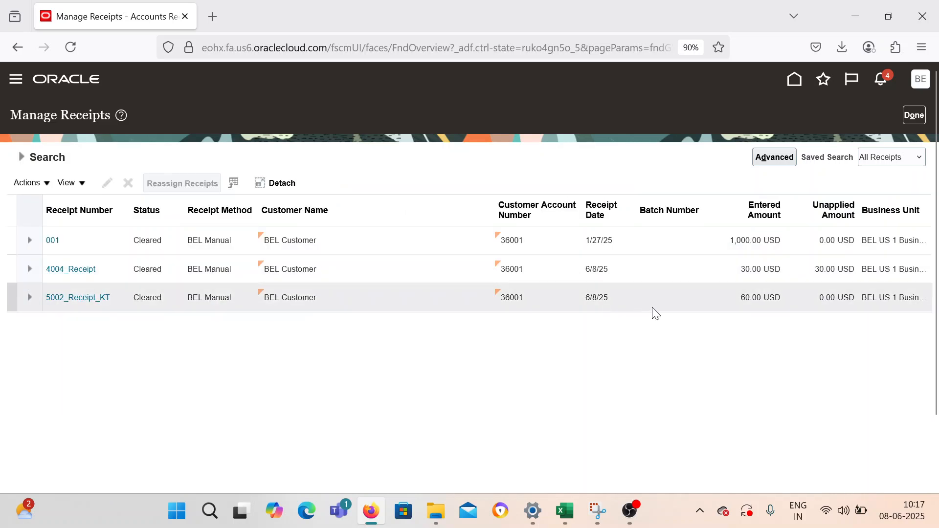
{"action": "left_click", "coordinate": [94, 299]}
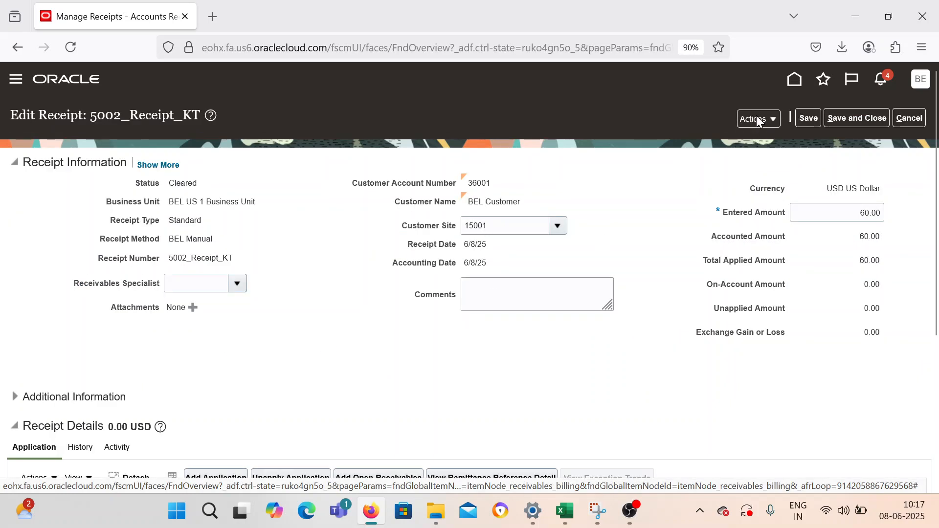
- Try again to post the receipt to the ledger, check its accounting lines, and save and close it
{"action": "left_click", "coordinate": [753, 119]}
{"action": "left_click", "coordinate": [773, 186]}
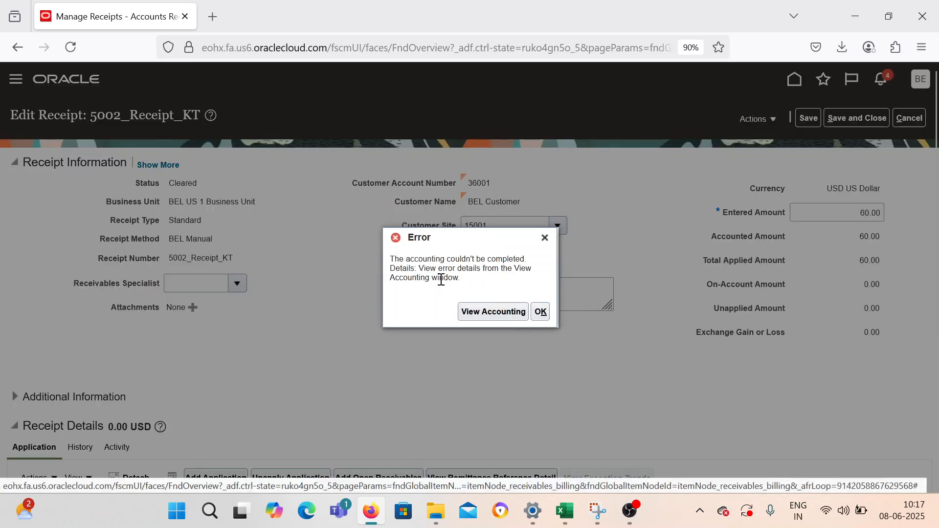
{"action": "left_click", "coordinate": [477, 313]}
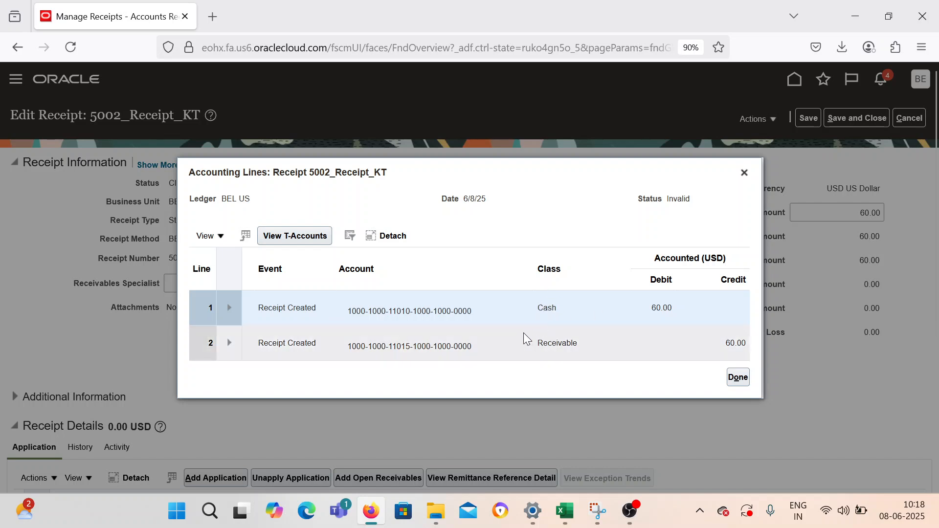
{"action": "left_click", "coordinate": [741, 378]}
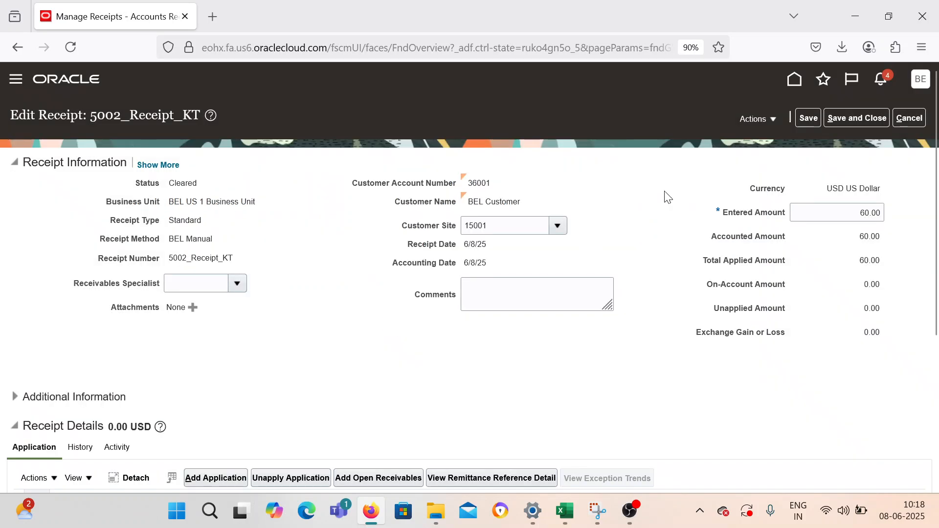
{"action": "left_click", "coordinate": [839, 118]}
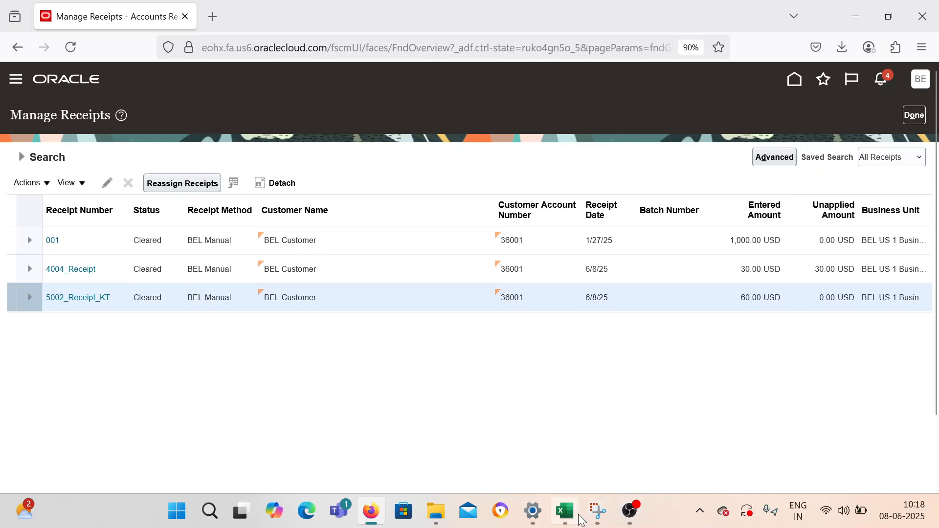
- Switch to Excel and enter Done as the status for Invoice Transaction Creation and Receipt on the AR-Process sheet
{"action": "left_click", "coordinate": [565, 511]}
{"action": "left_click", "coordinate": [294, 199]}
{"action": "double_click", "coordinate": [298, 199]}
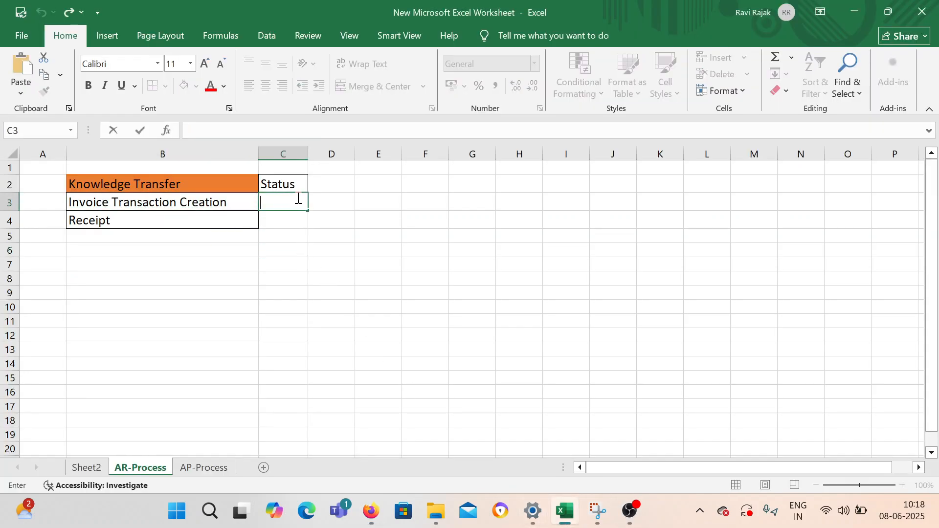
{"action": "type", "text": "Done"}
{"action": "key", "text": "Return"}
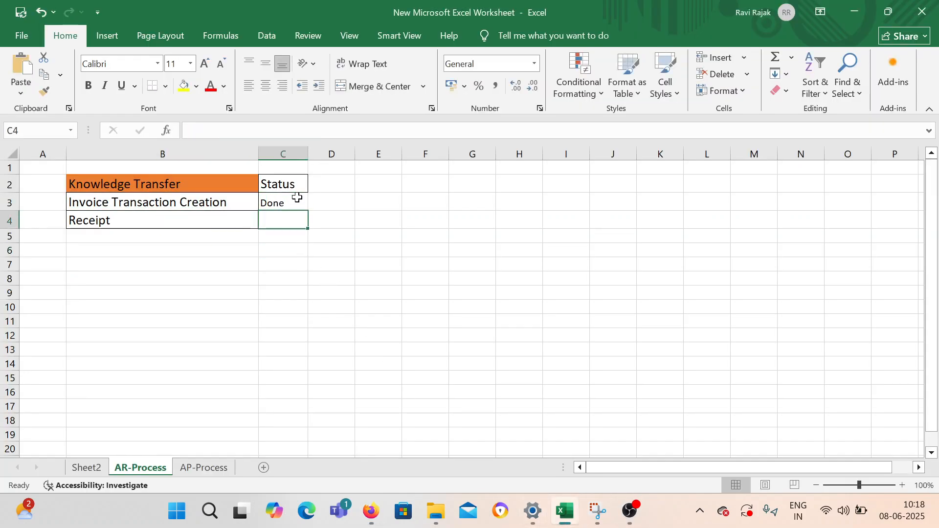
{"action": "type", "text": "Done"}
{"action": "key", "text": "Return"}
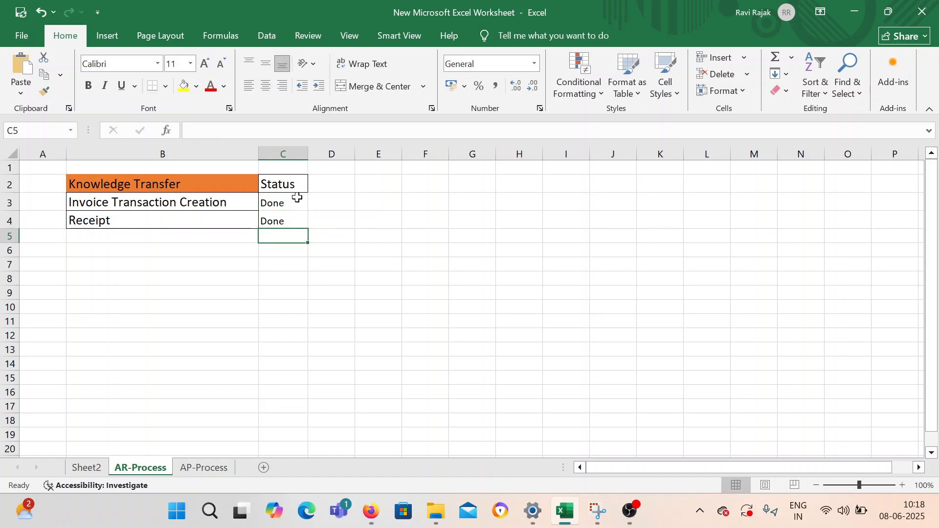
{"action": "key", "text": "Right"}
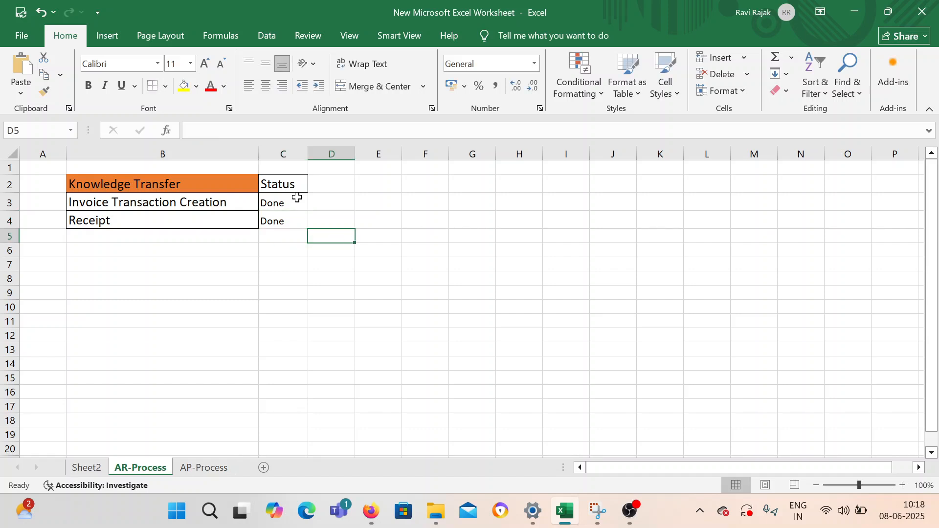
- Enter the note "We are with Account Derivation" in cell E3 of the AR-Process sheet
{"action": "key", "text": "Up"}
{"action": "key", "text": "Right"}
{"action": "key", "text": "Up"}
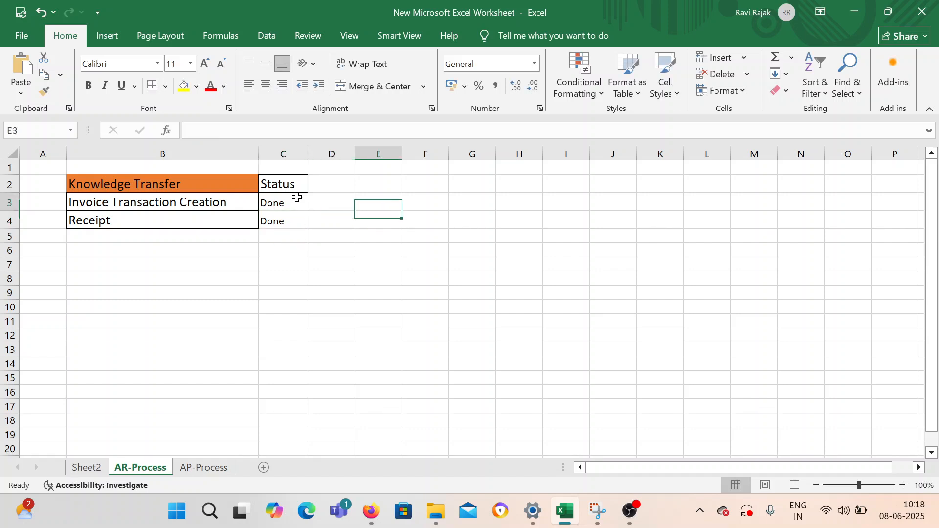
{"action": "type", "text": "We ate"}
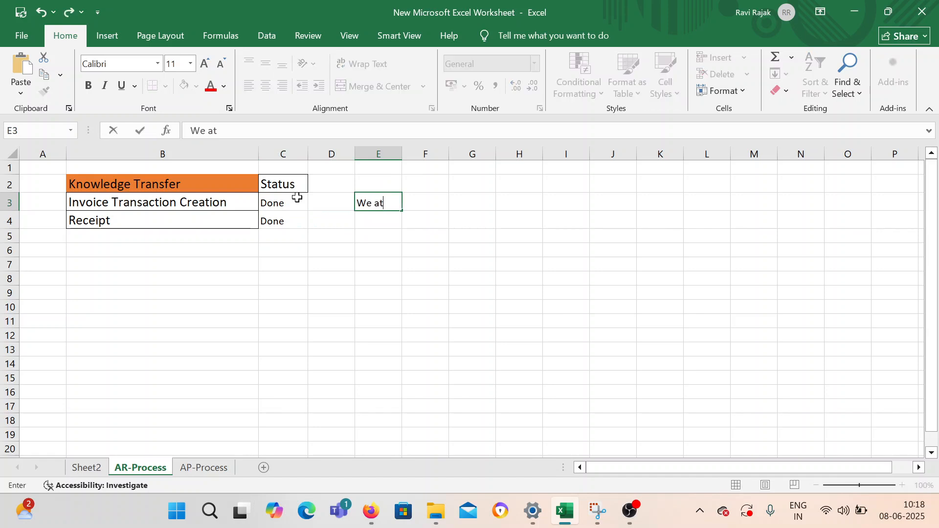
{"action": "key", "text": "BackSpace"}
{"action": "key", "text": "BackSpace"}
{"action": "type", "text": "re with Account D"}
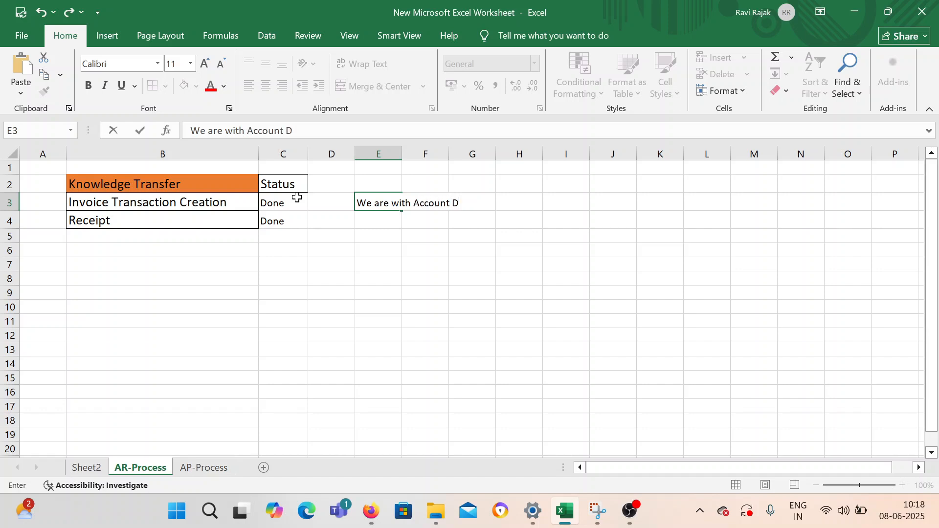
{"action": "type", "text": "erivation"}
{"action": "key", "text": "Return"}
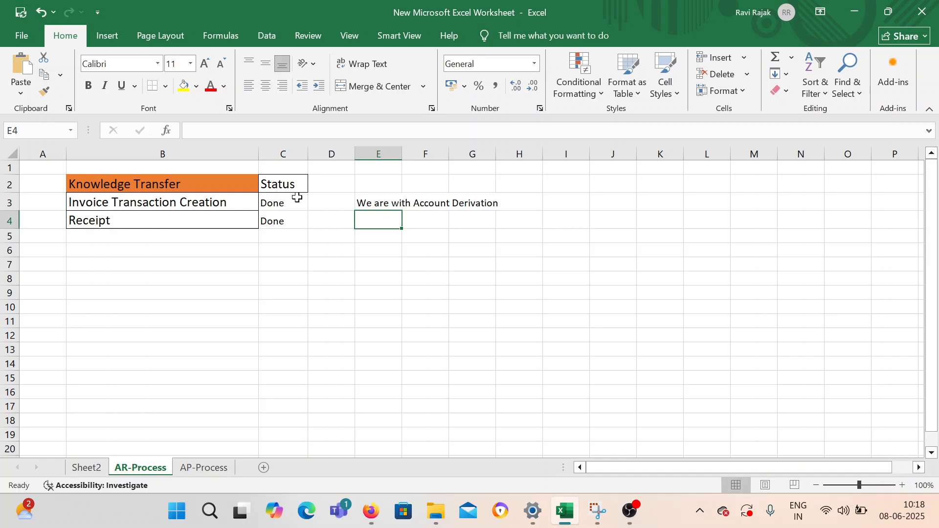
- Widen columns B and C, which hold the Knowledge Transfer topics and their status
{"action": "left_click", "coordinate": [314, 272]}
{"action": "left_click_drag", "start_coordinate": [262, 160], "coordinate": [348, 152]}
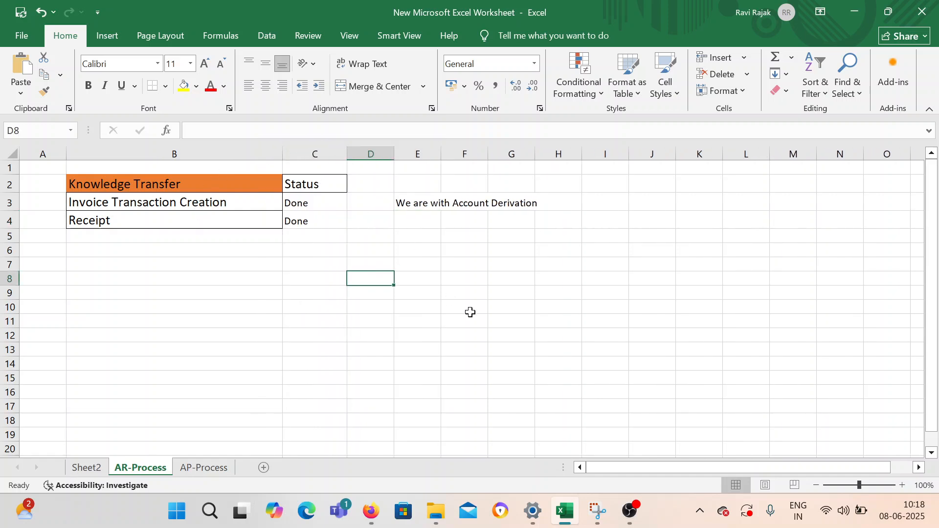
{"action": "left_click", "coordinate": [495, 278]}
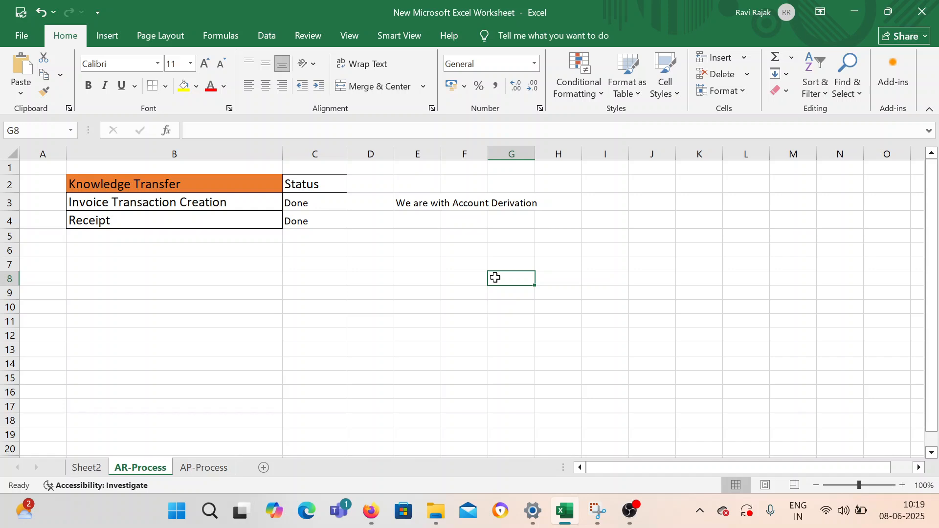
{"action": "left_click", "coordinate": [415, 274]}
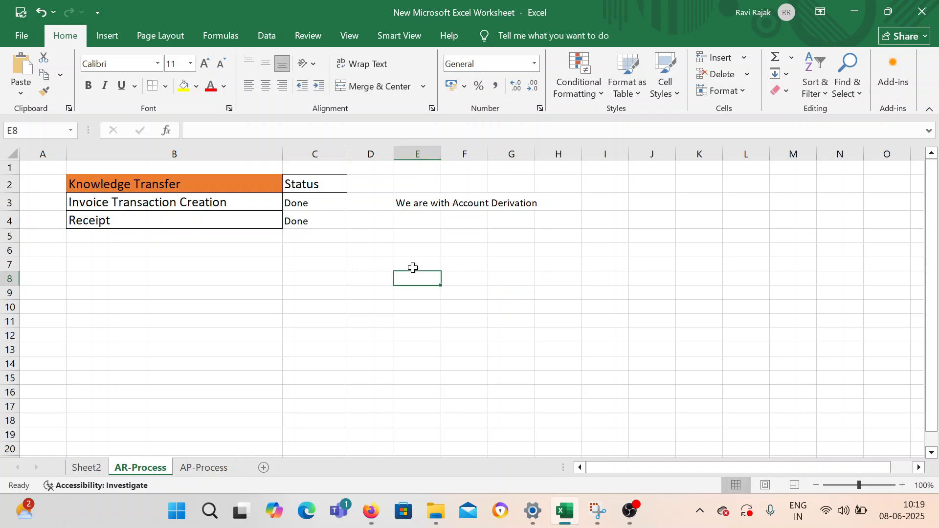
{"action": "left_click", "coordinate": [170, 240]}
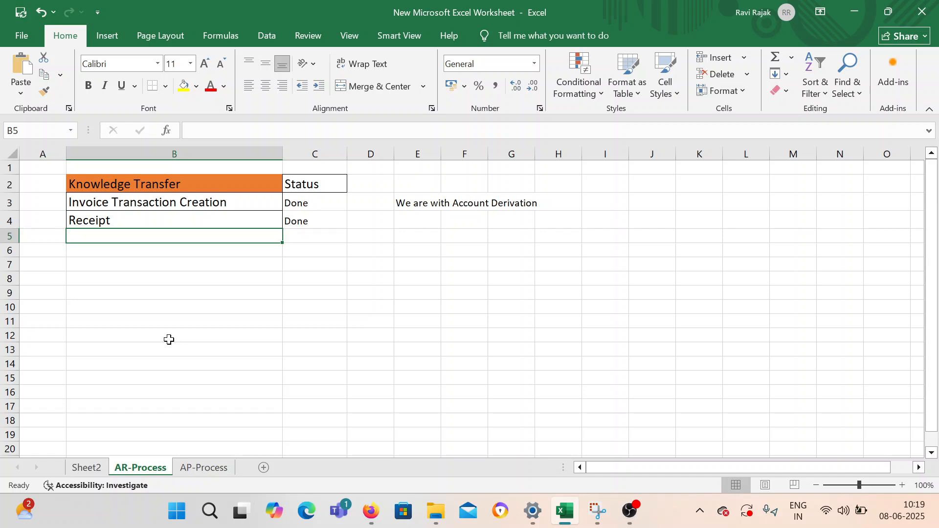
{"action": "left_click", "coordinate": [436, 292]}
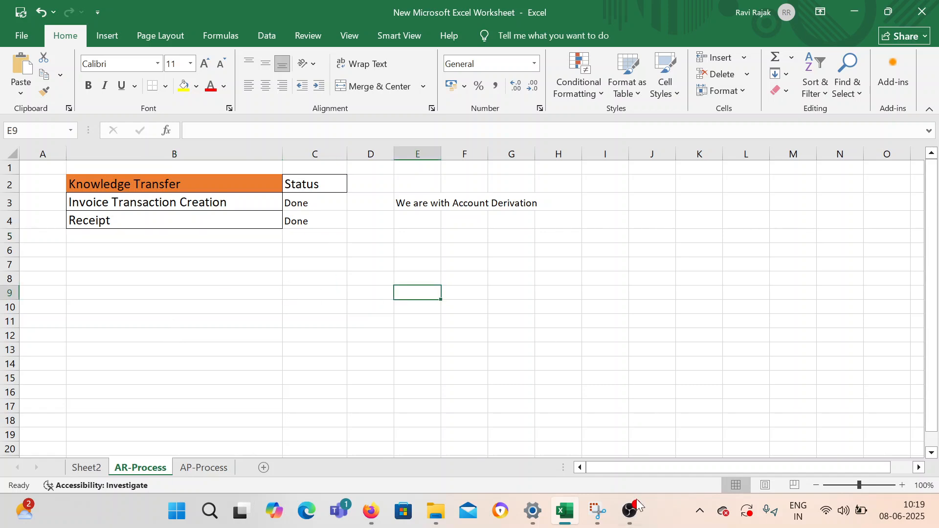
{"action": "left_click", "coordinate": [639, 440]}
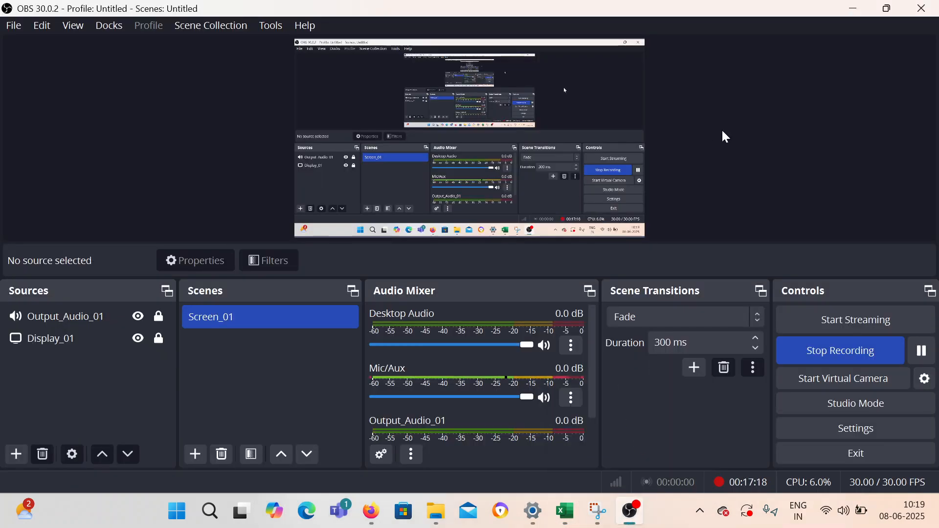
{"action": "left_click", "coordinate": [852, 9]}
{"action": "left_click", "coordinate": [600, 316]}
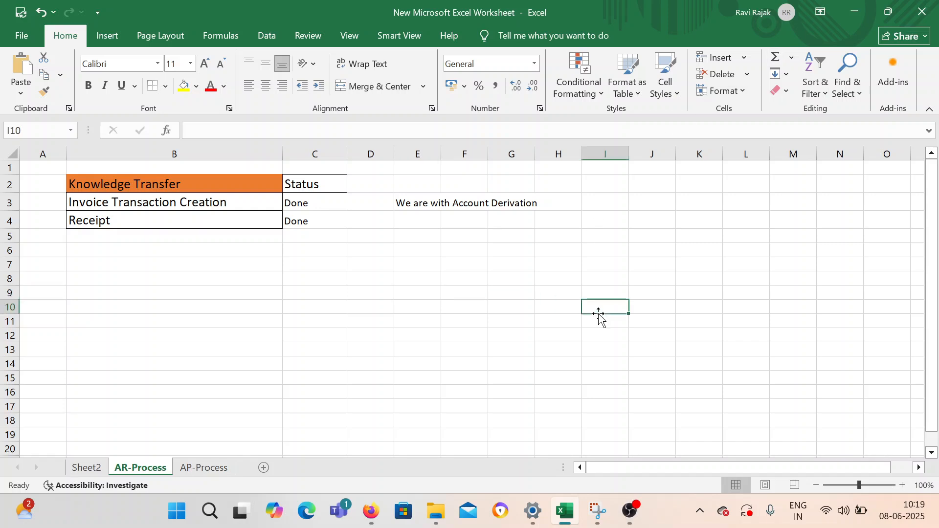
{"action": "mouse_move", "coordinate": [933, 228]}
{"action": "left_mouse_down"}
{"action": "mouse_move", "coordinate": [932, 245]}
{"action": "mouse_move", "coordinate": [933, 228]}
{"action": "left_mouse_up"}
{"action": "left_click", "coordinate": [608, 219]}
{"action": "left_click", "coordinate": [605, 206]}
- Widen columns G, F and E, making column E wide enough for the whole Account Derivation note
{"action": "left_click_drag", "start_coordinate": [536, 155], "coordinate": [558, 154]}
{"action": "left_click_drag", "start_coordinate": [488, 154], "coordinate": [578, 155]}
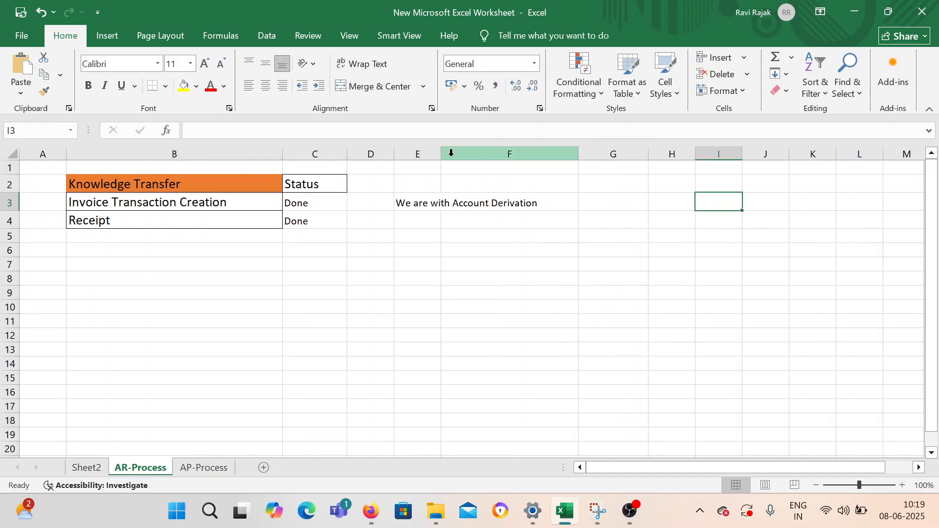
{"action": "left_click_drag", "start_coordinate": [443, 155], "coordinate": [562, 156]}
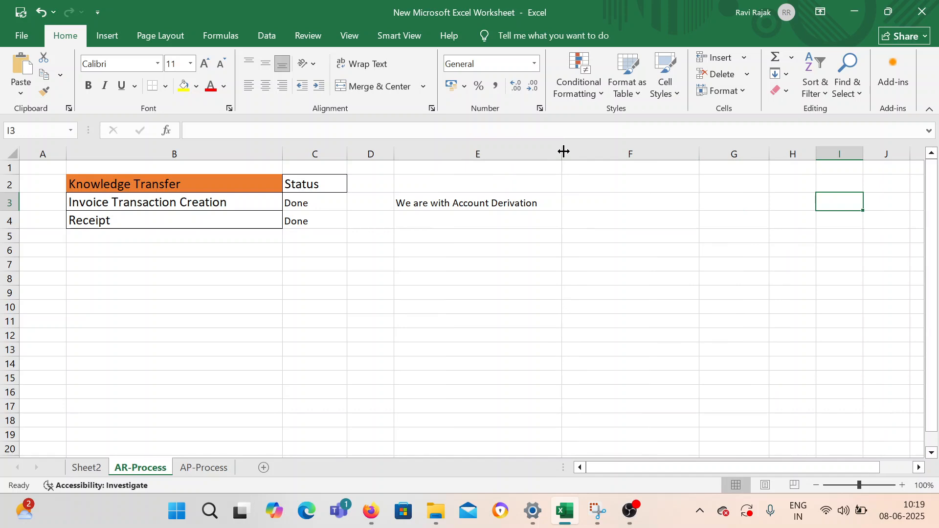
{"action": "left_click_drag", "start_coordinate": [563, 151], "coordinate": [548, 152]}
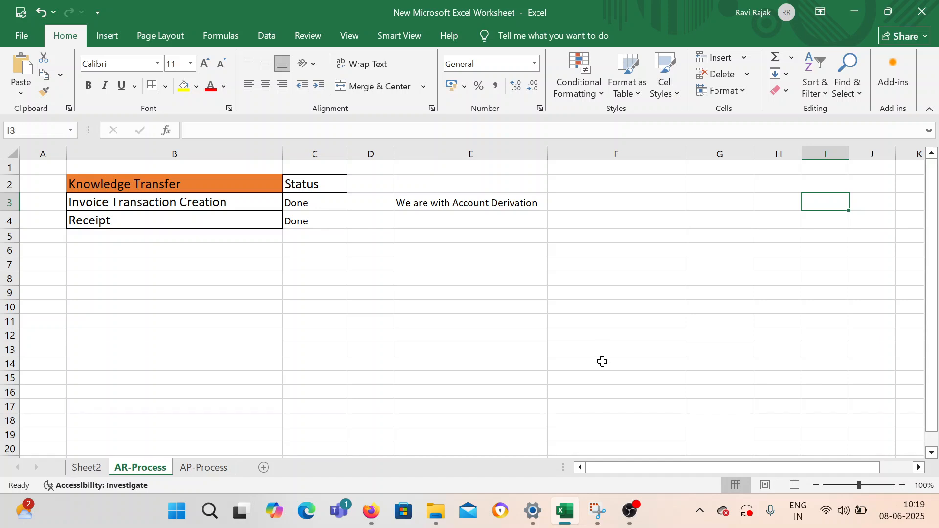
{"action": "mouse_move", "coordinate": [633, 493]}
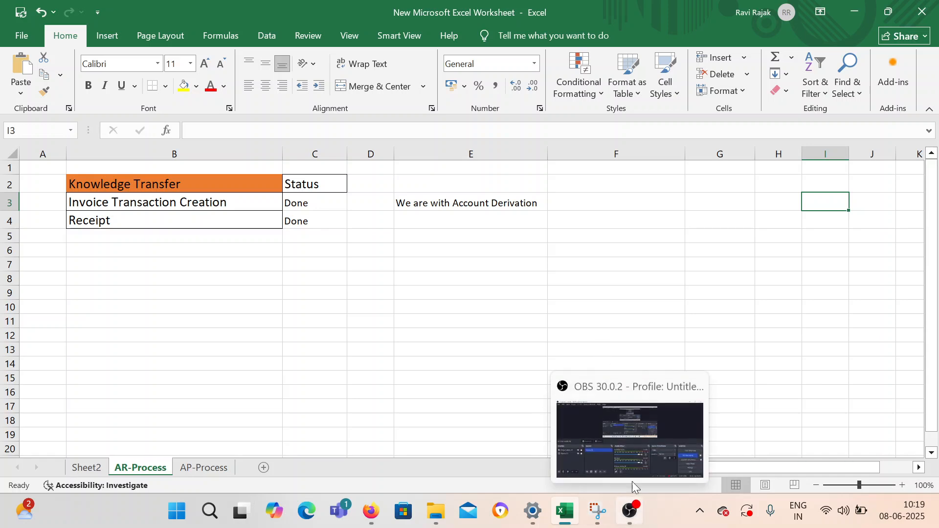
{"action": "left_click", "coordinate": [633, 444]}
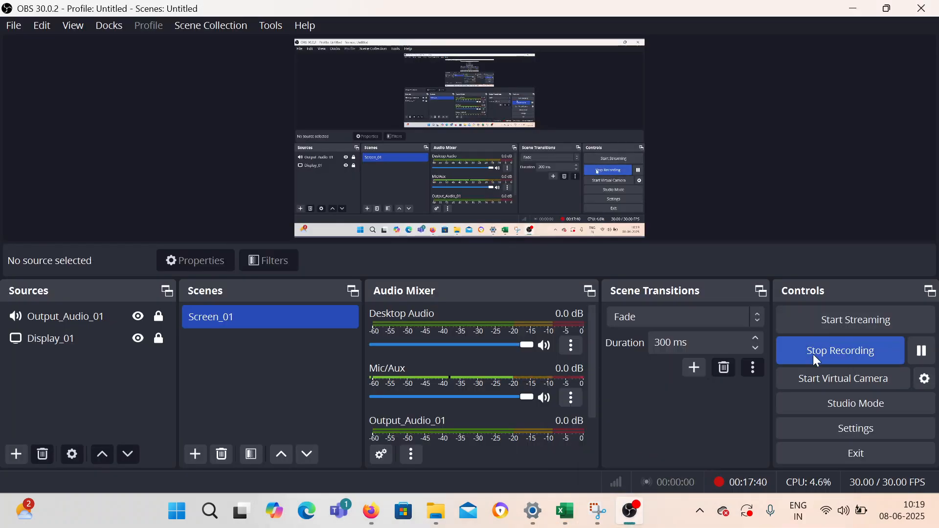